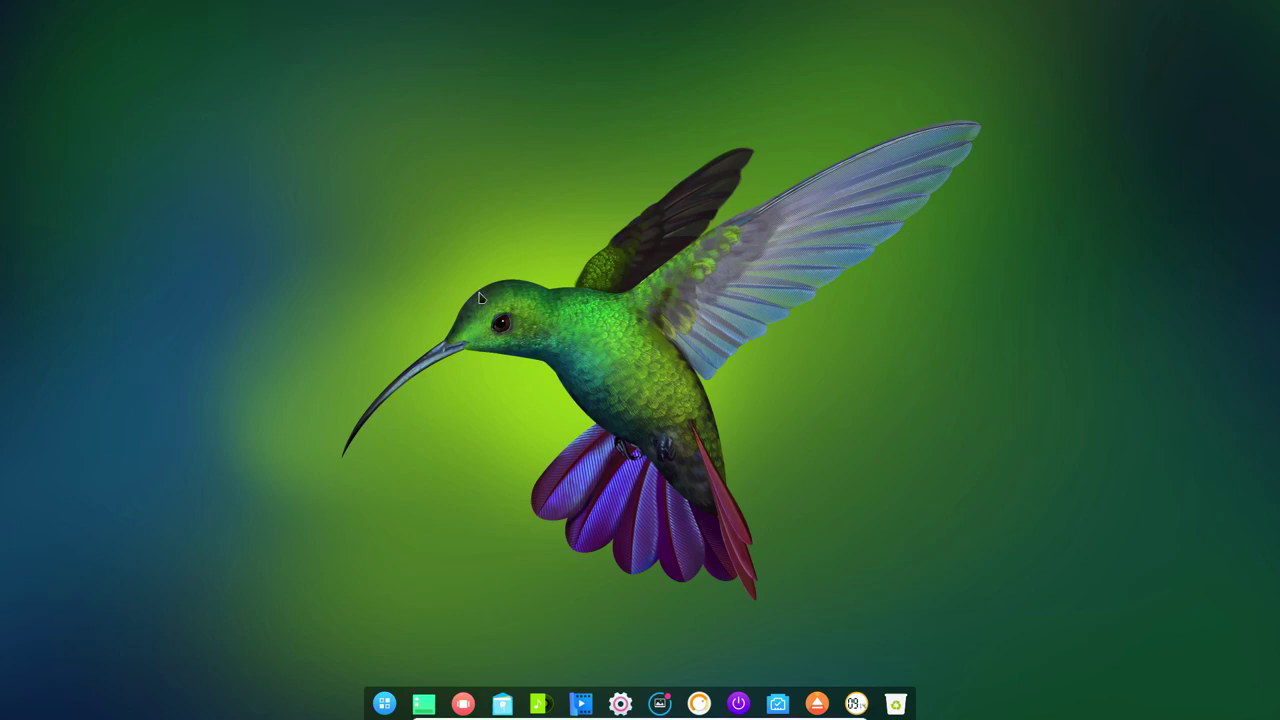
# Step: Open and close a terminal, then search the application launcher for 'autost' and close it
pyautogui.hotkey('ctrl', 'alt', 't')
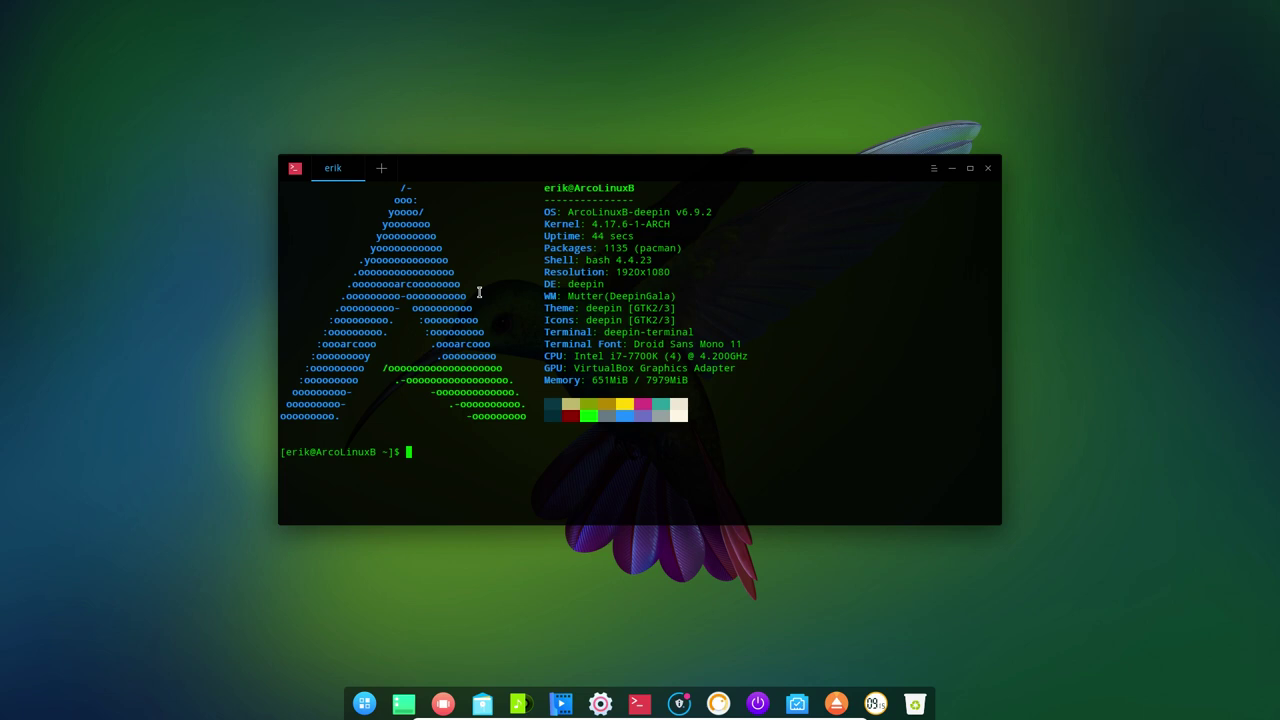
pyautogui.click(993, 170)
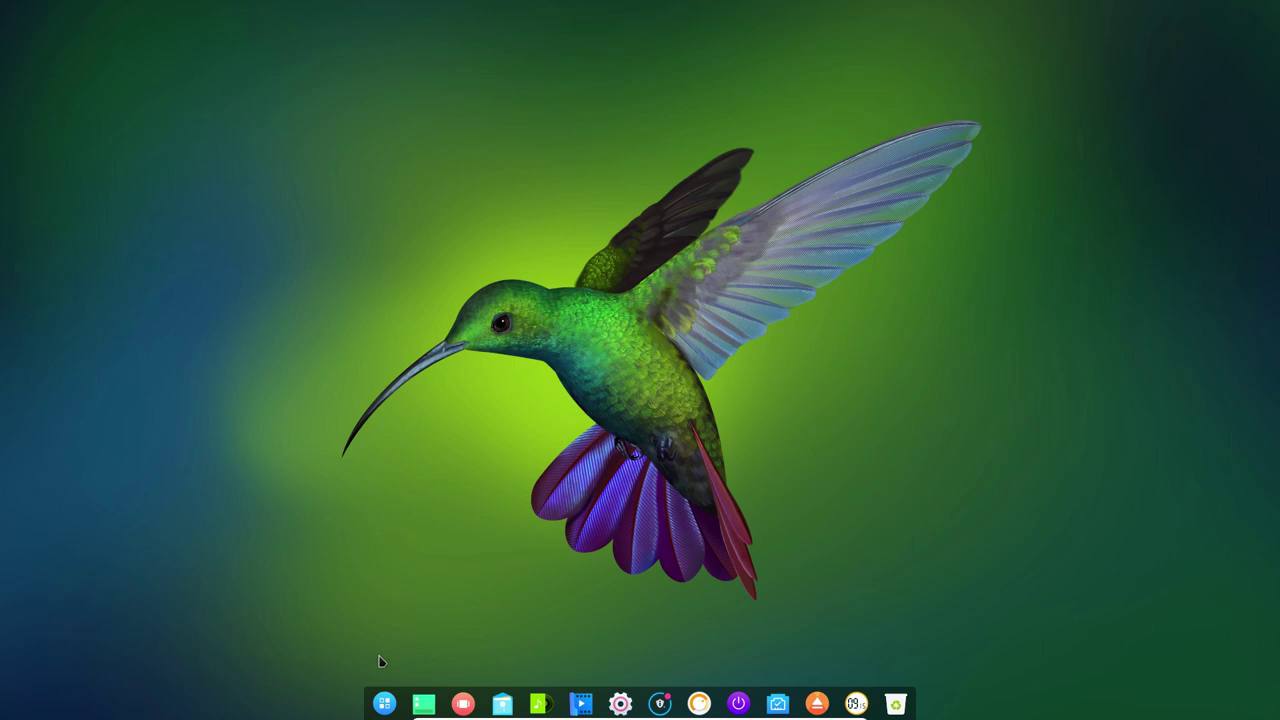
pyautogui.click(384, 704)
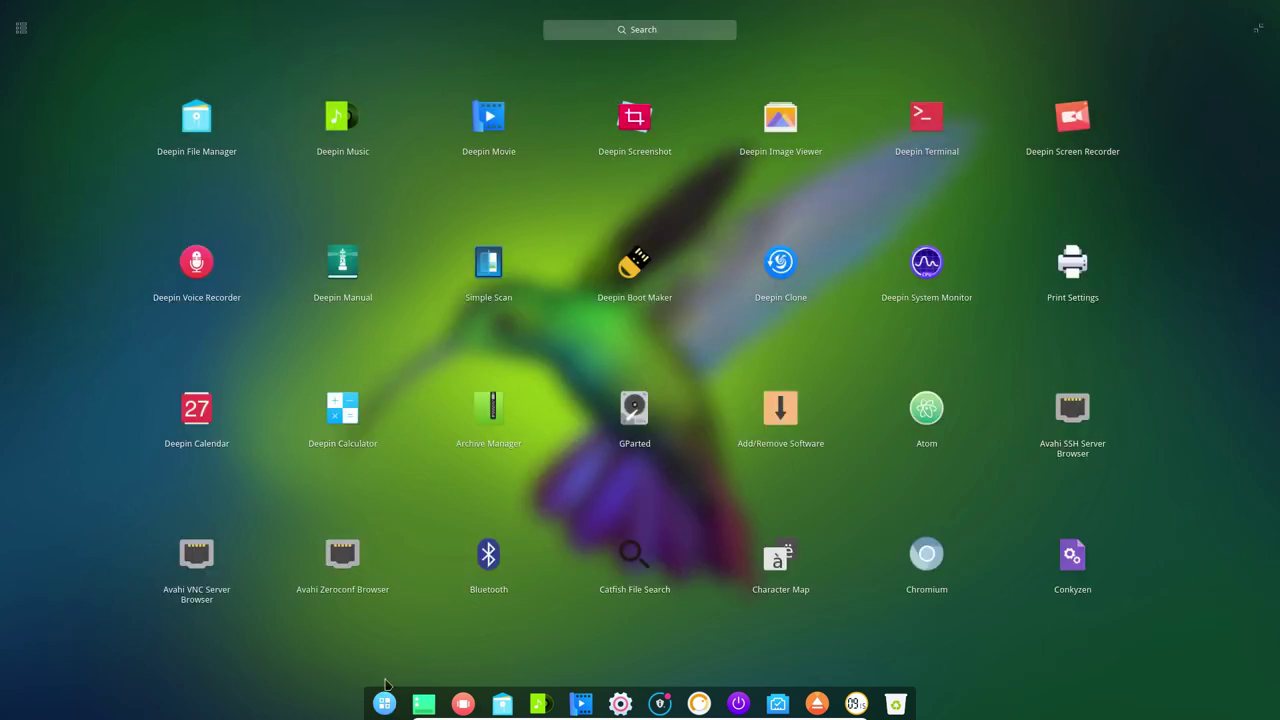
pyautogui.scroll(-1, 431, 216)
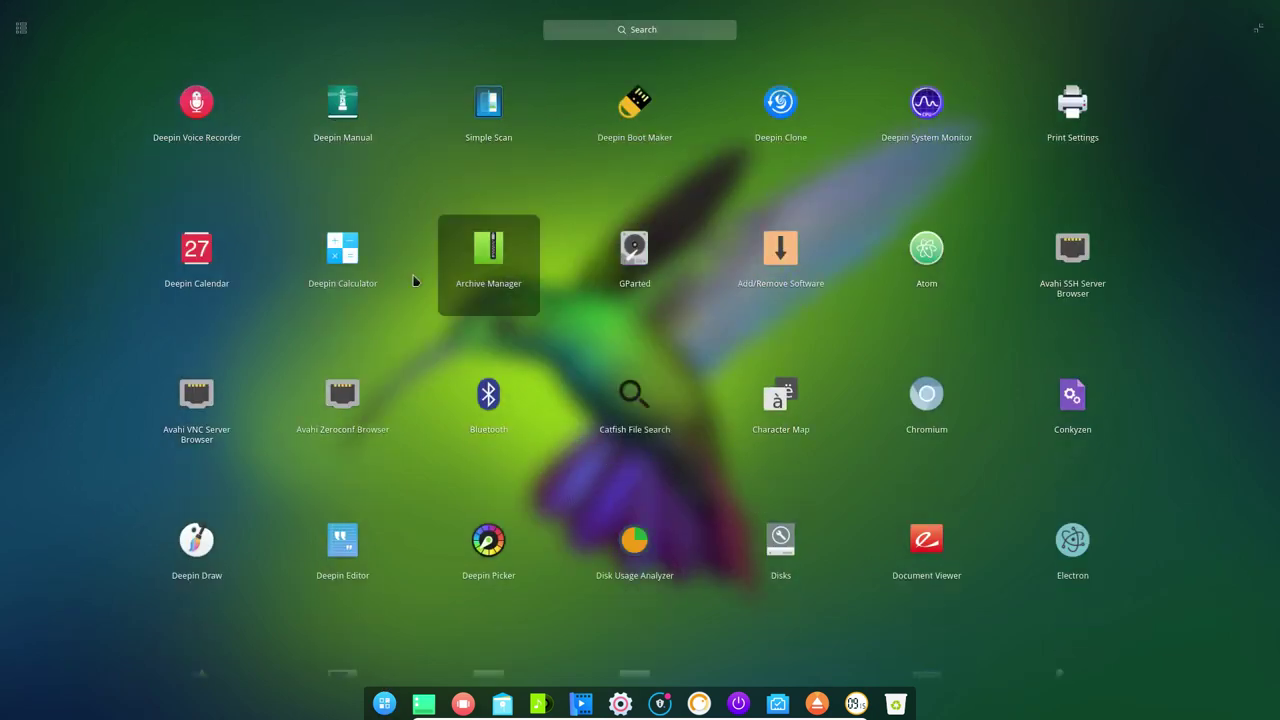
pyautogui.scroll(-1, 413, 280)
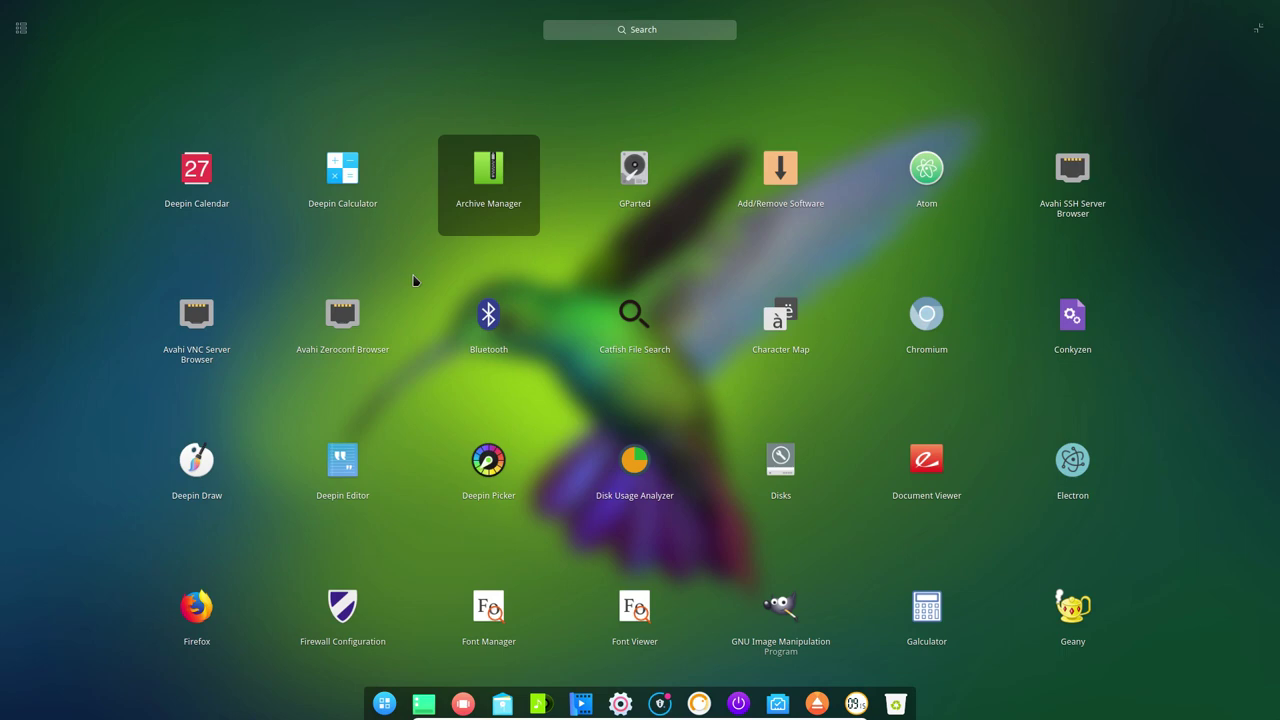
pyautogui.scroll(-2, 413, 280)
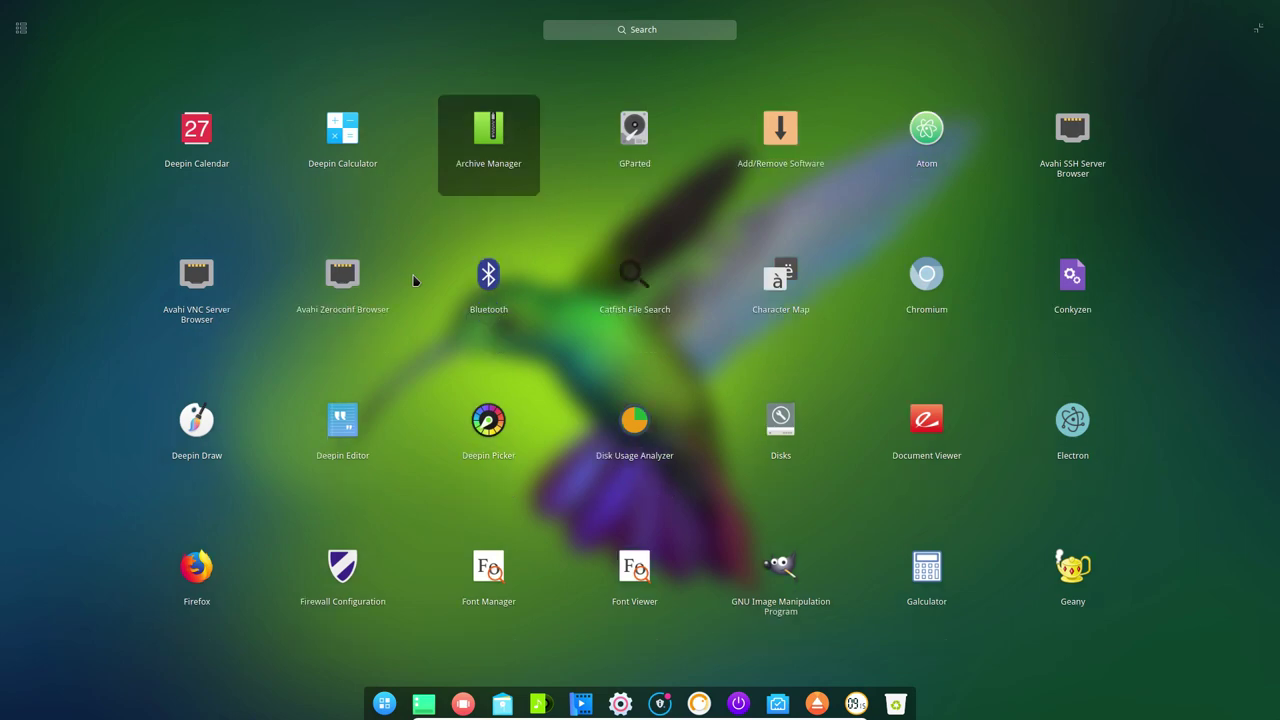
pyautogui.scroll(-1, 413, 280)
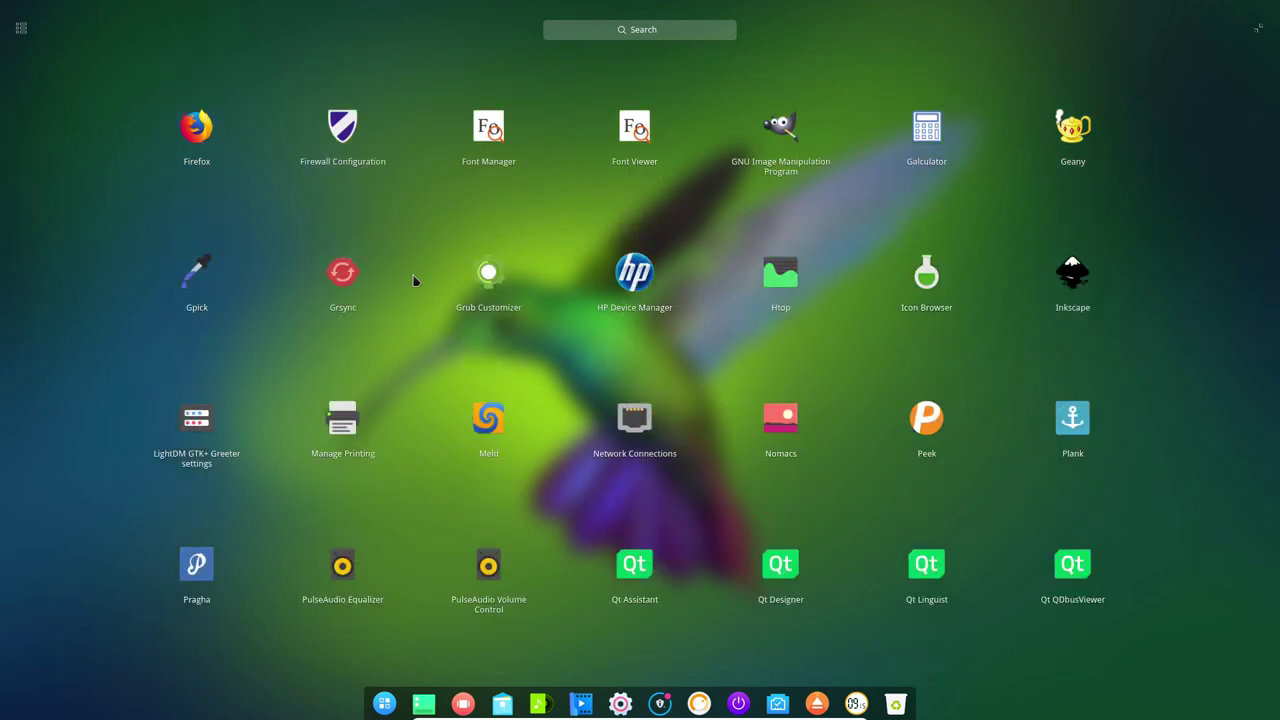
pyautogui.click(638, 31)
pyautogui.write('auto')
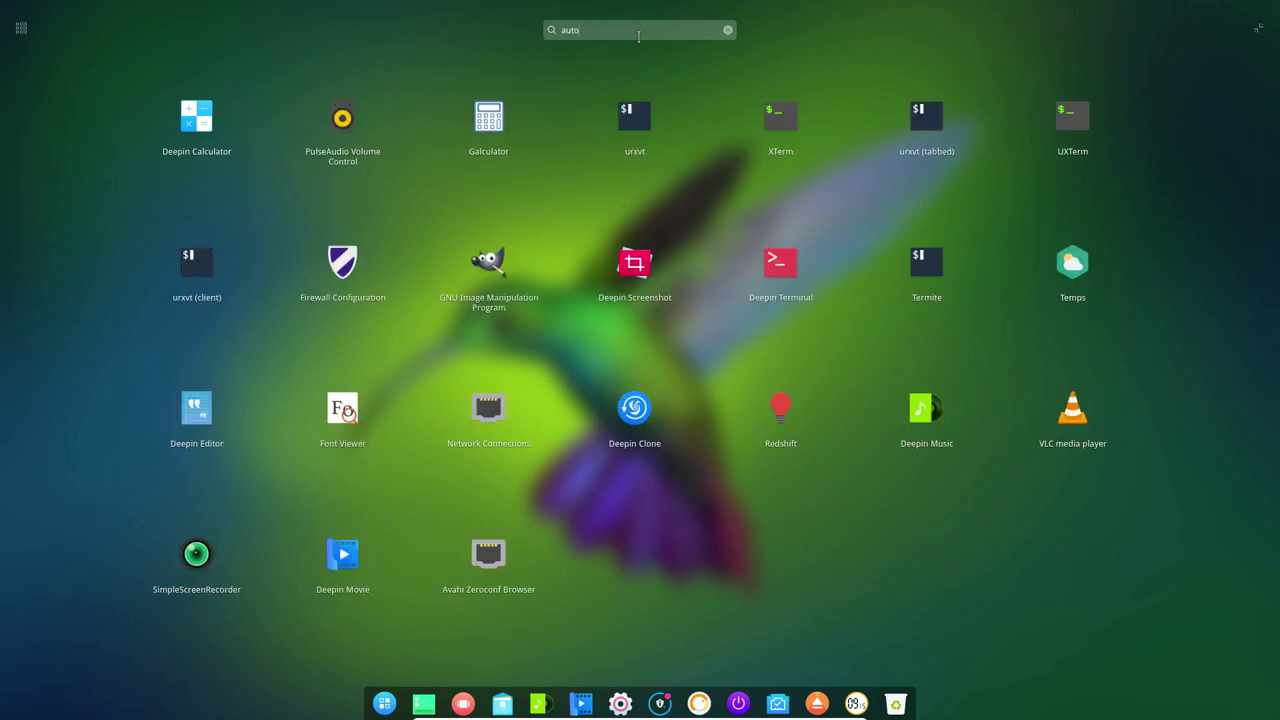
pyautogui.write('st')
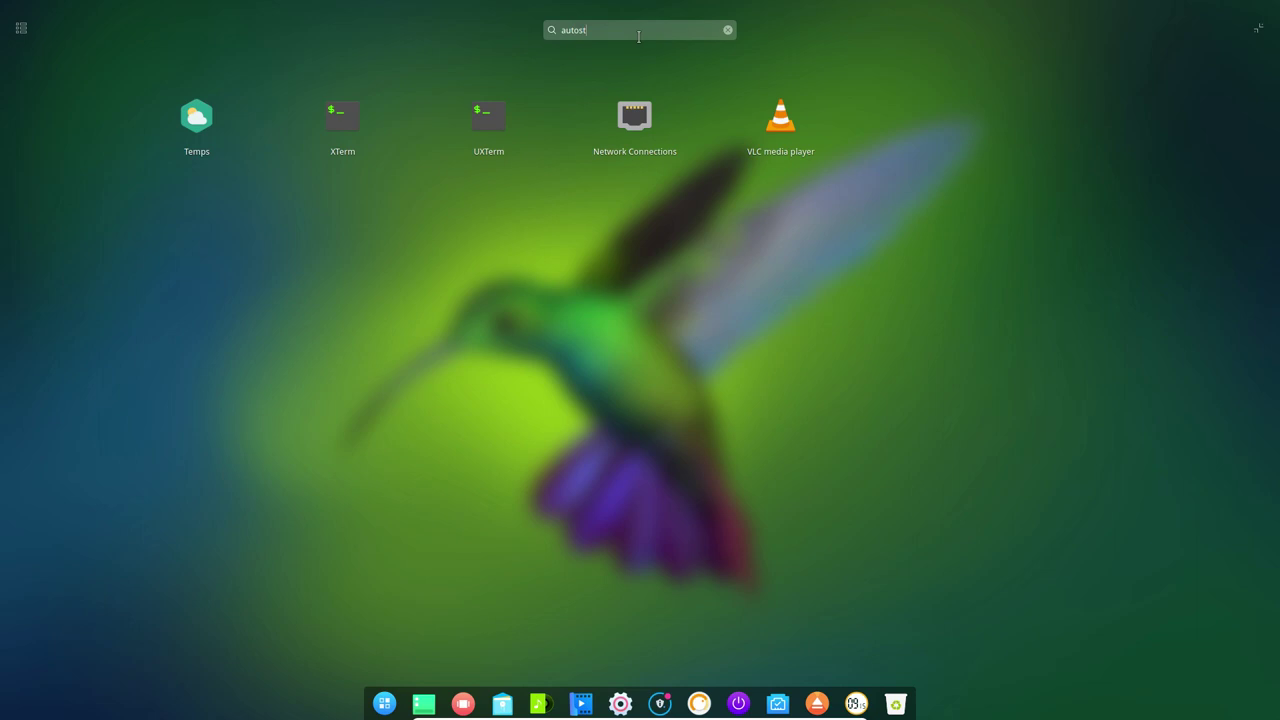
pyautogui.click(641, 43)
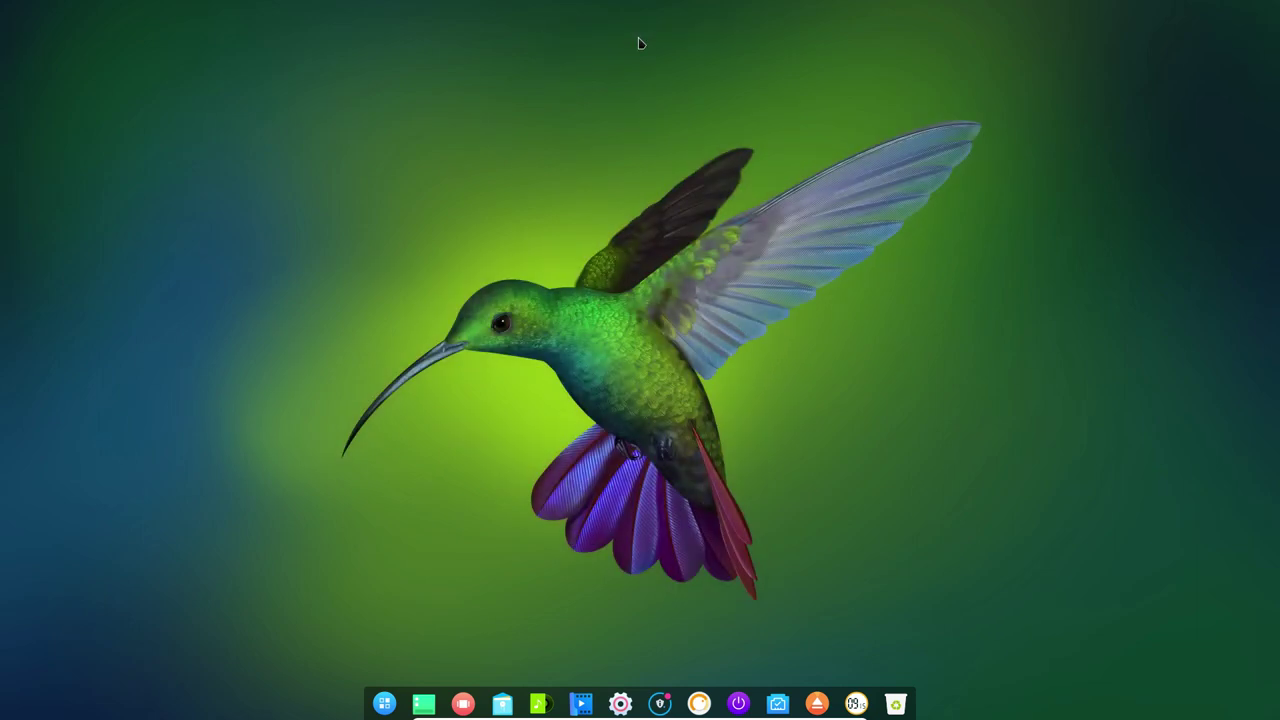
# Step: Browse the full list of system settings, then dismiss the settings panel
pyautogui.click(624, 706)
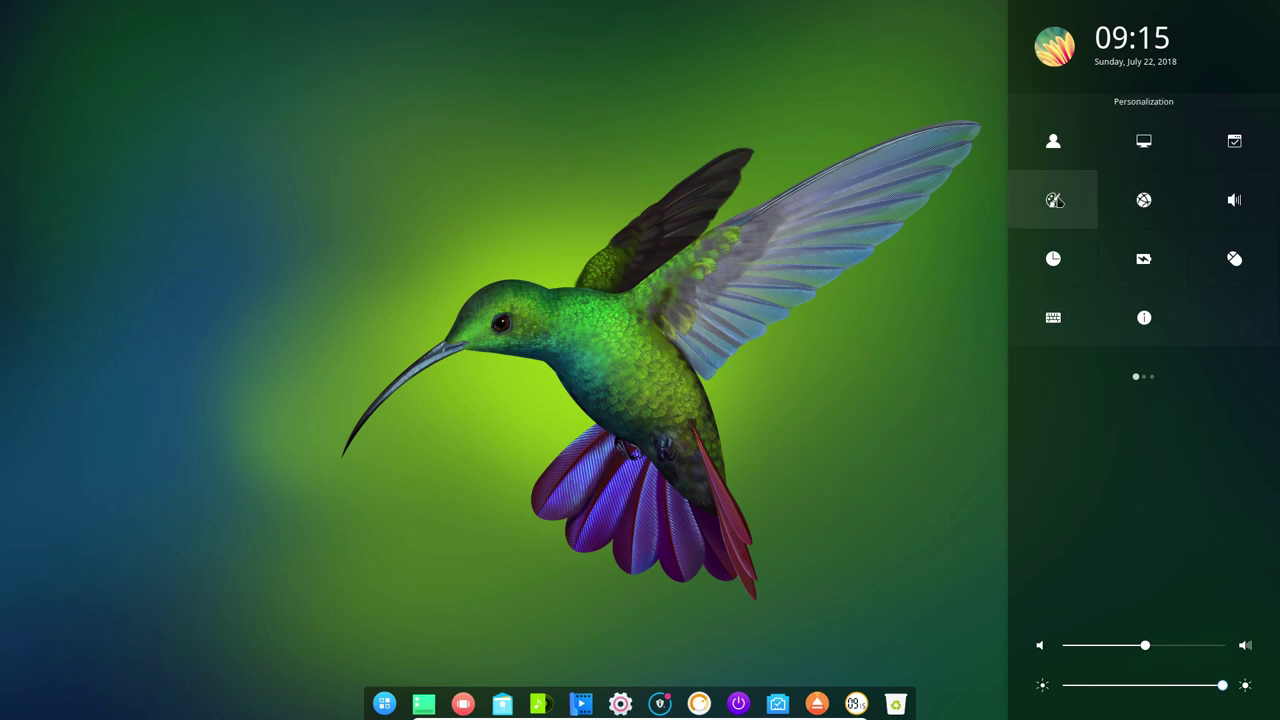
pyautogui.click(1056, 208)
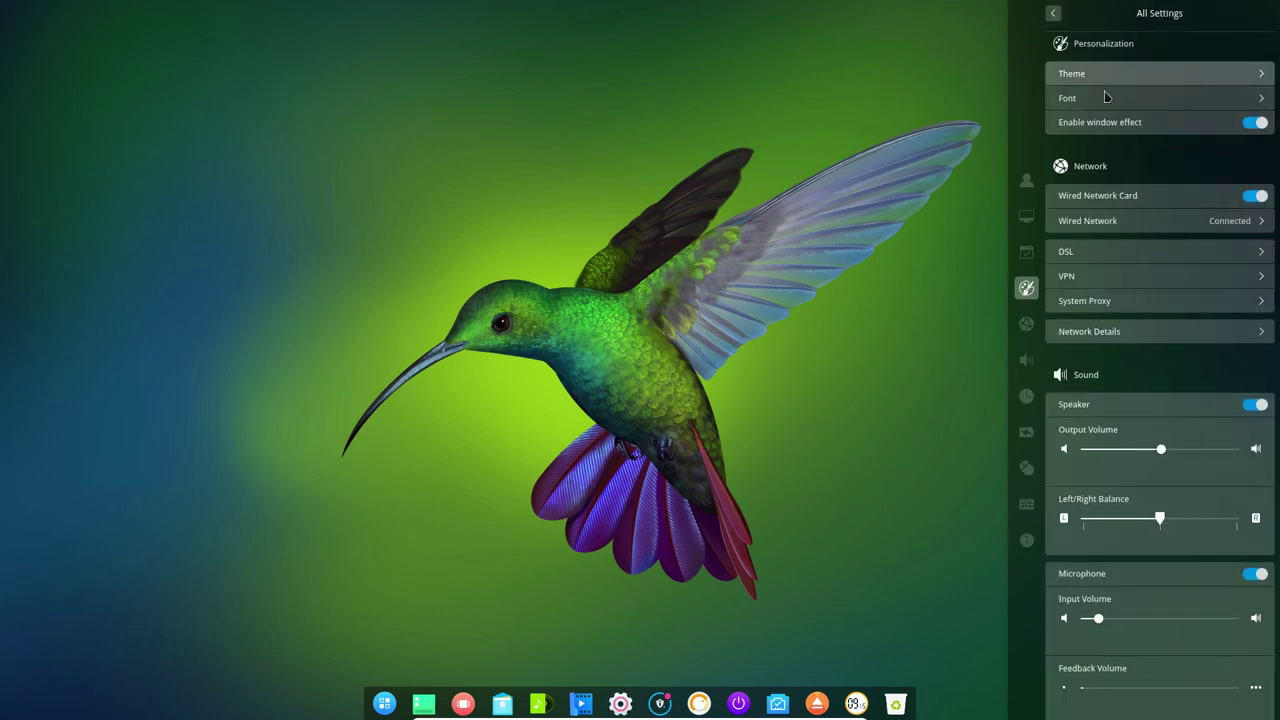
pyautogui.scroll(-2, 1111, 300)
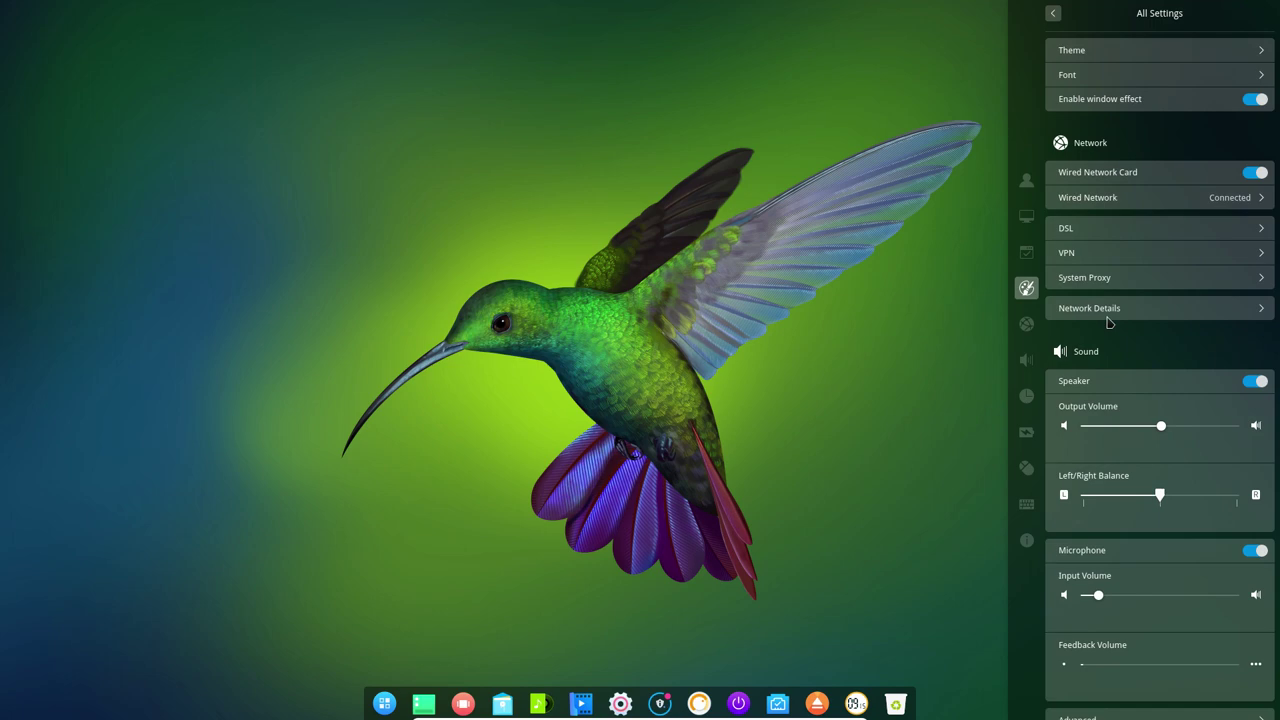
pyautogui.scroll(-5, 1106, 338)
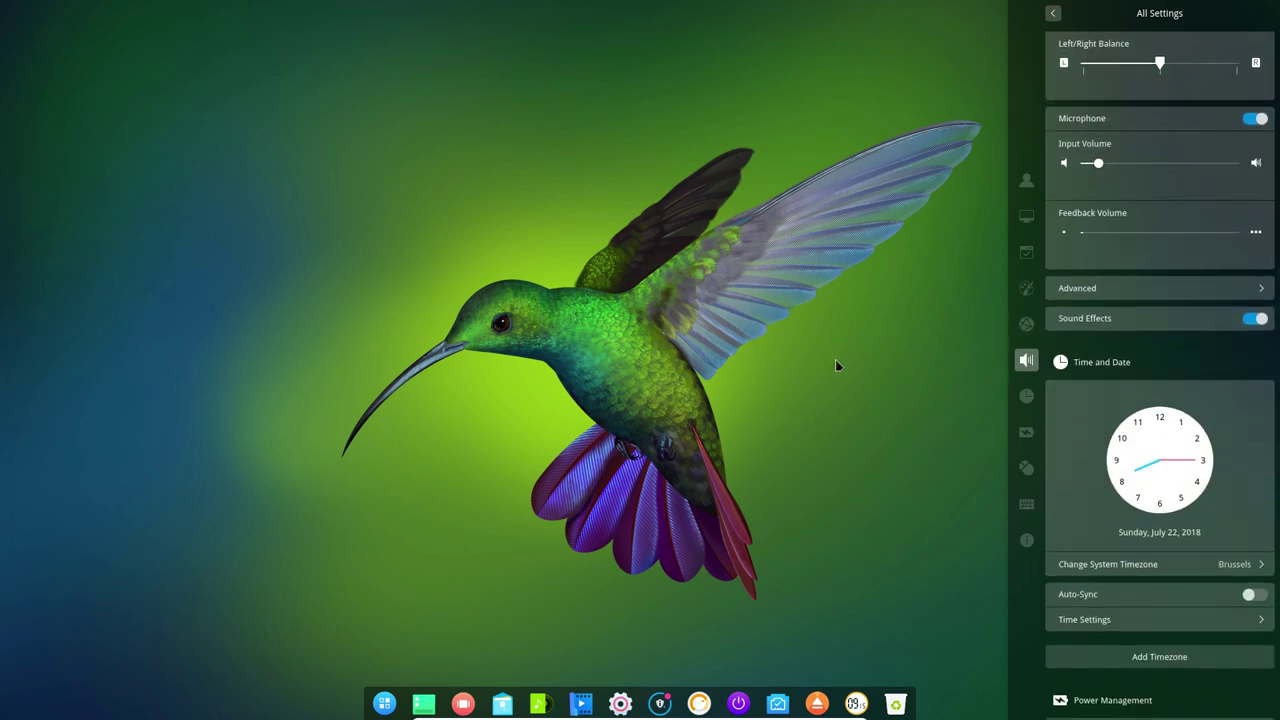
pyautogui.click(832, 364)
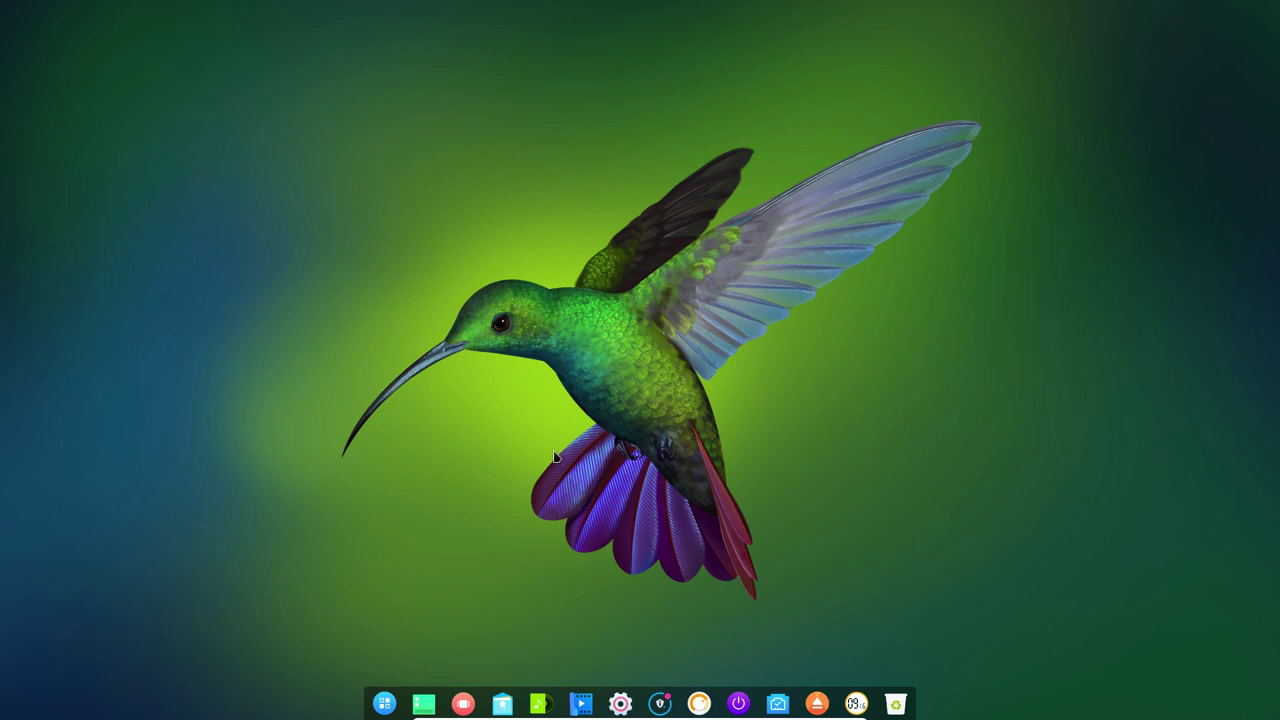
# Step: In the file manager, show hidden files and open ~/.config/autostart, then move the window up-right
pyautogui.click(502, 703)
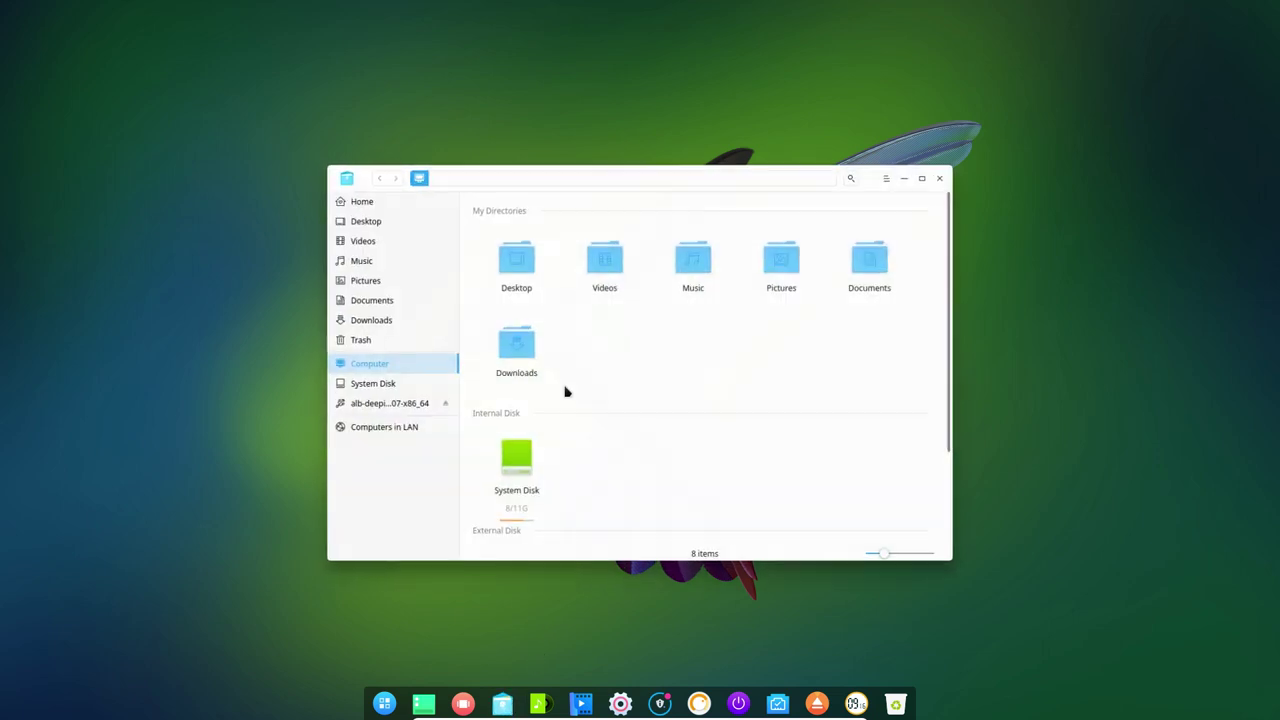
pyautogui.click(366, 199)
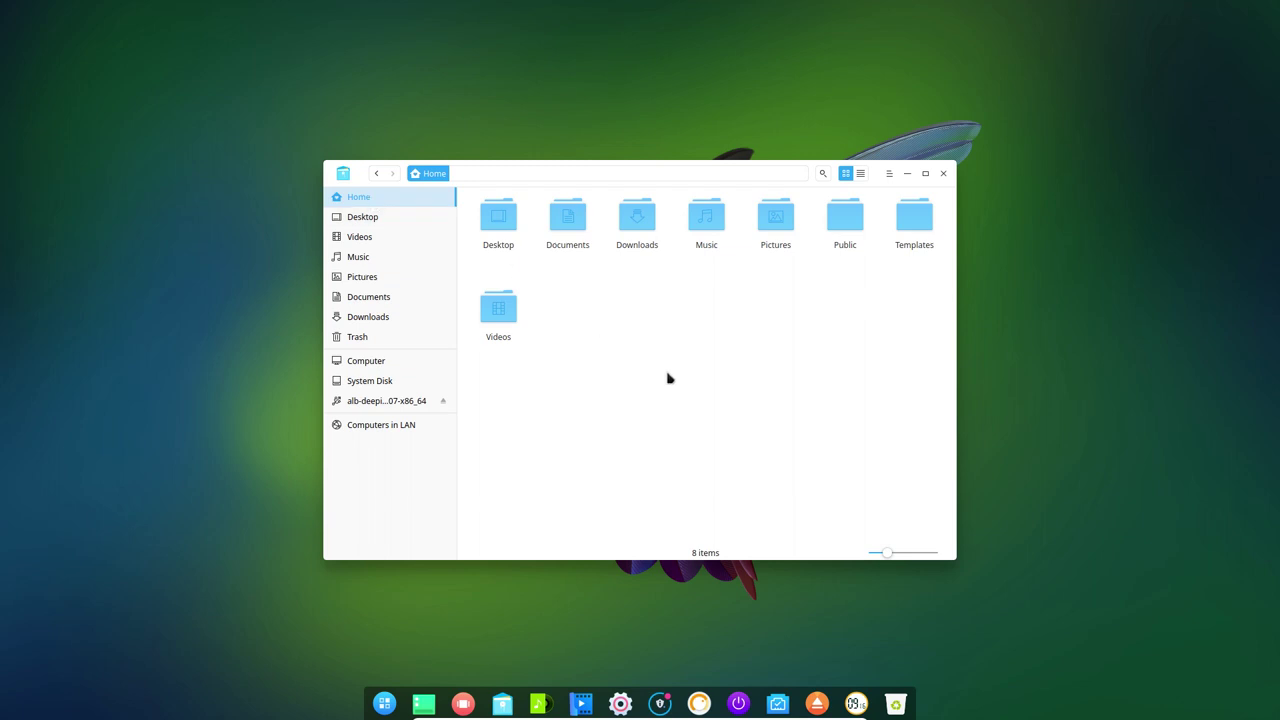
pyautogui.hotkey('ctrl', 'h')
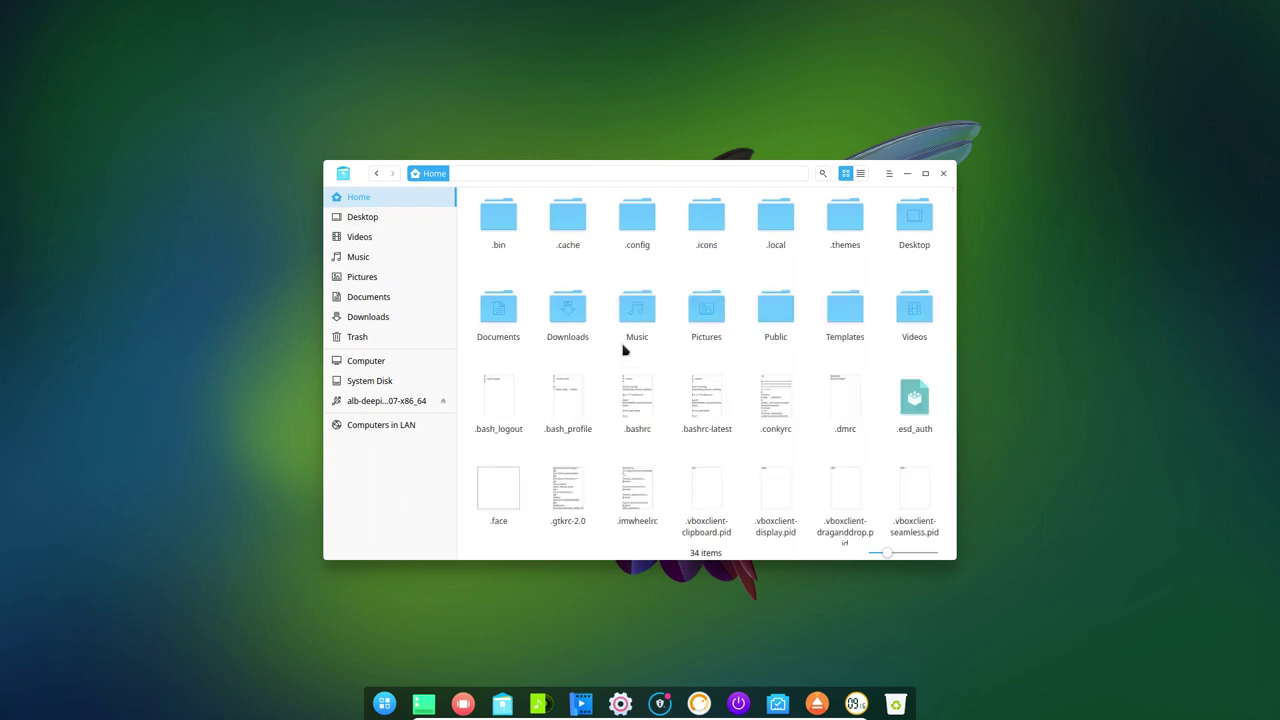
pyautogui.doubleClick(645, 226)
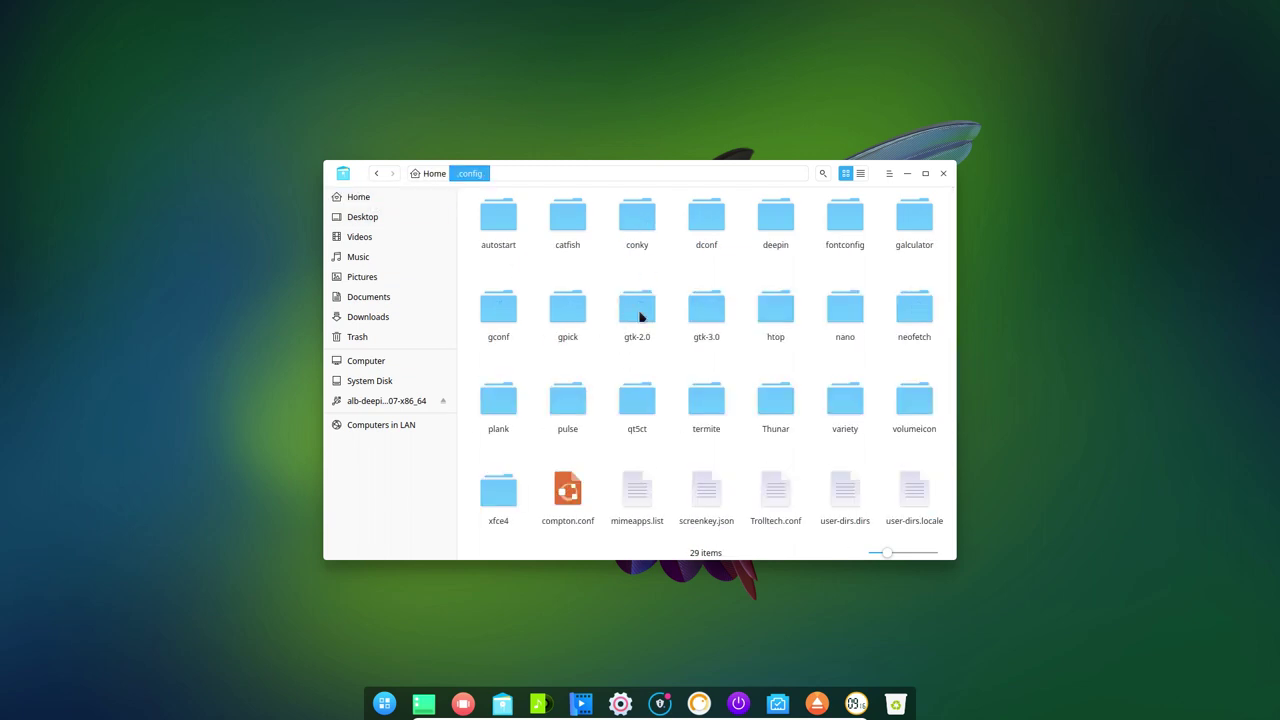
pyautogui.click(505, 214)
pyautogui.doubleClick(502, 221)
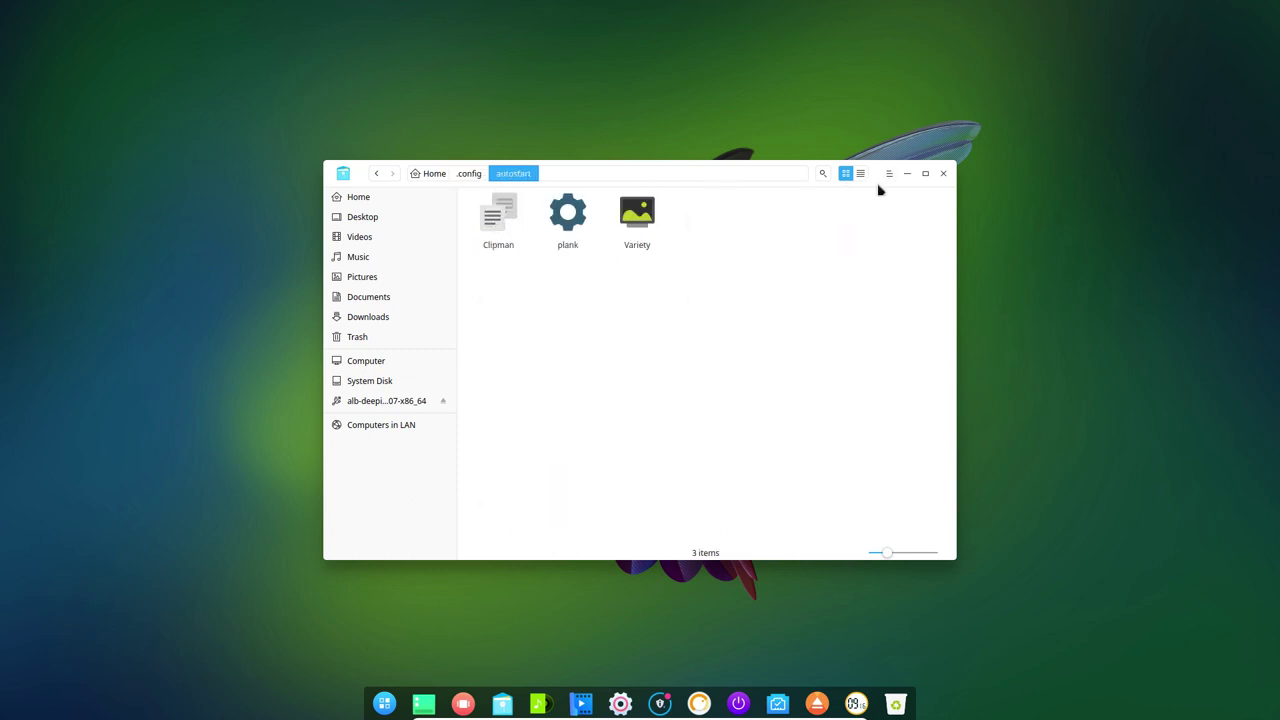
pyautogui.moveTo(871, 172); pyautogui.dragTo(1145, 81)
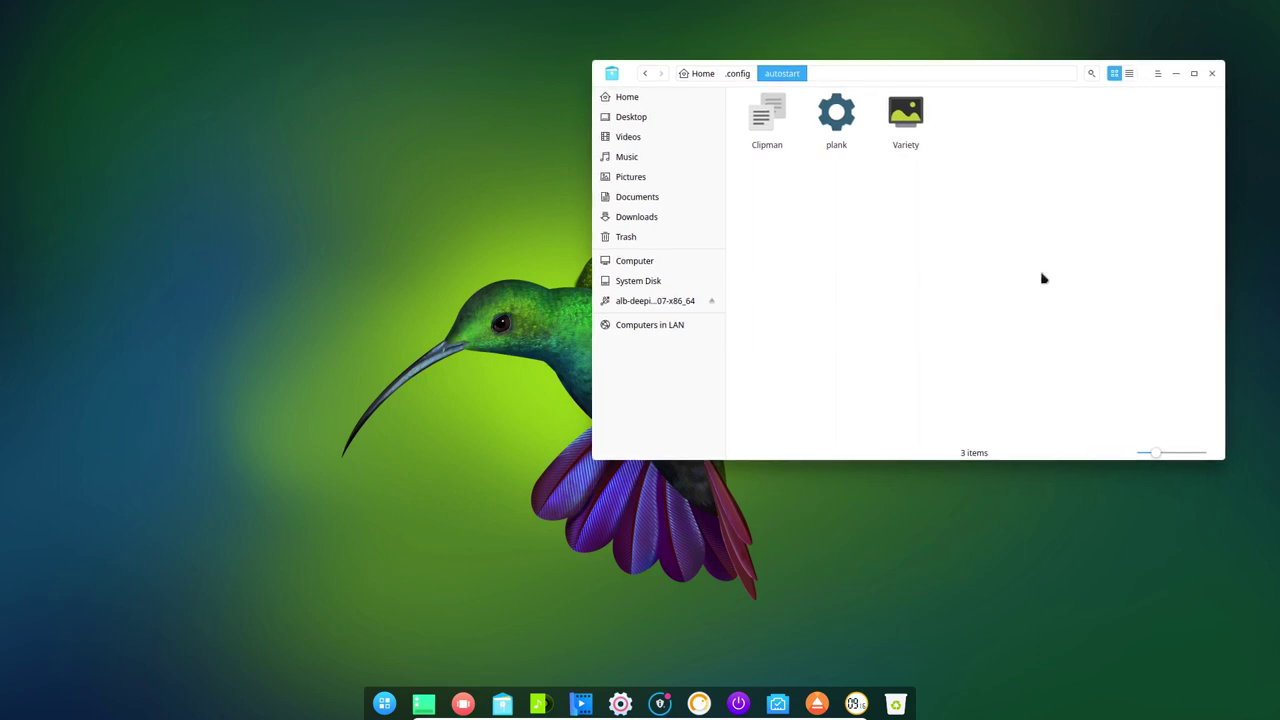
# Step: Launch Firefox from the launcher, maximize it and load google.be
pyautogui.click(384, 704)
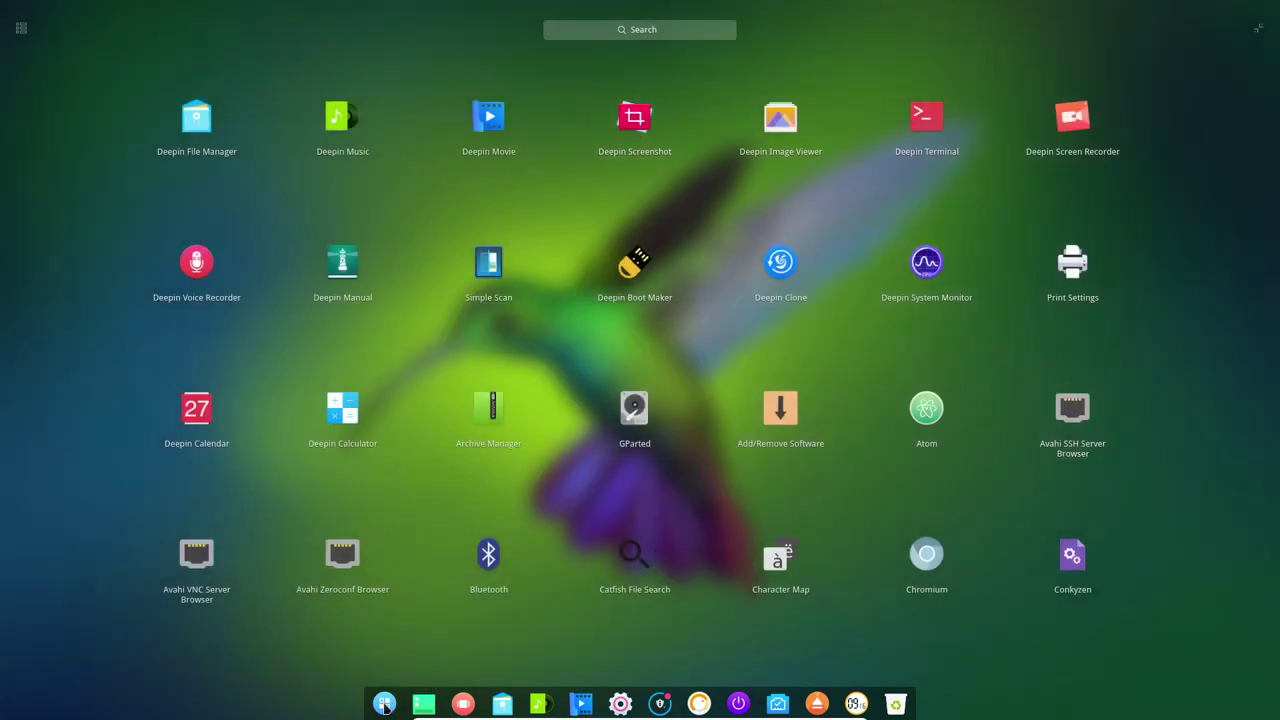
pyautogui.write('inten')
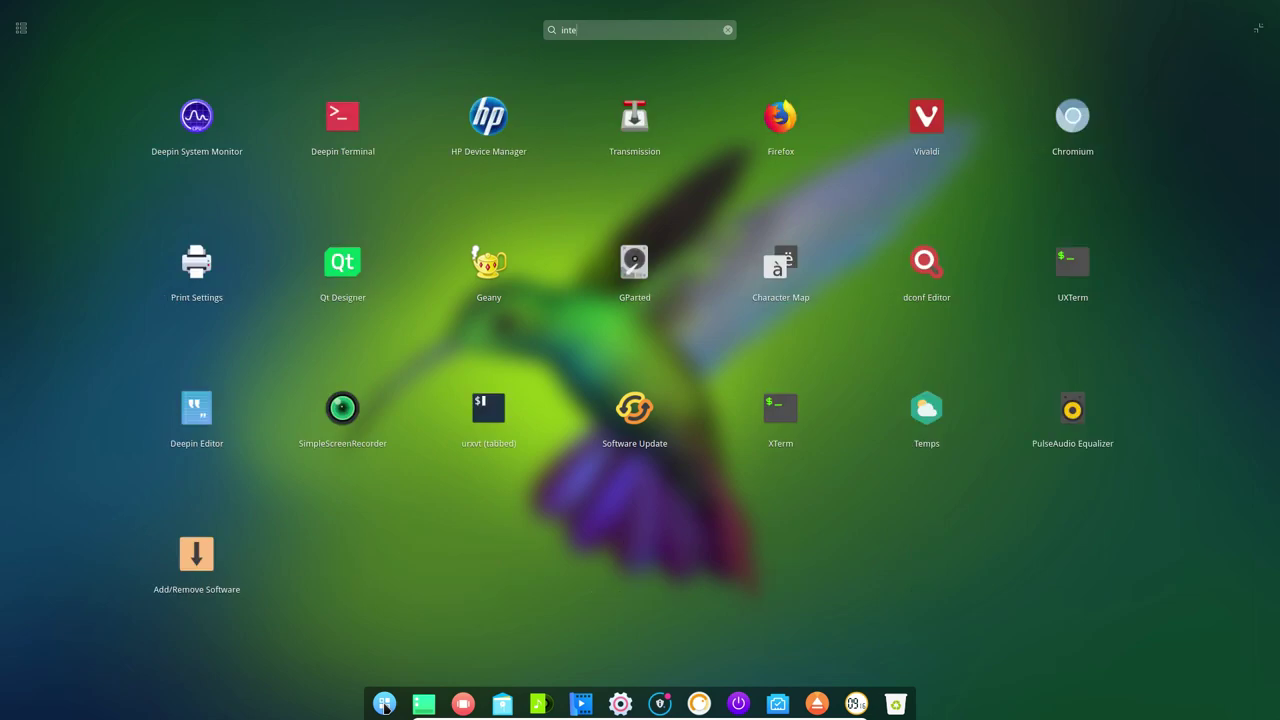
pyautogui.click(338, 141)
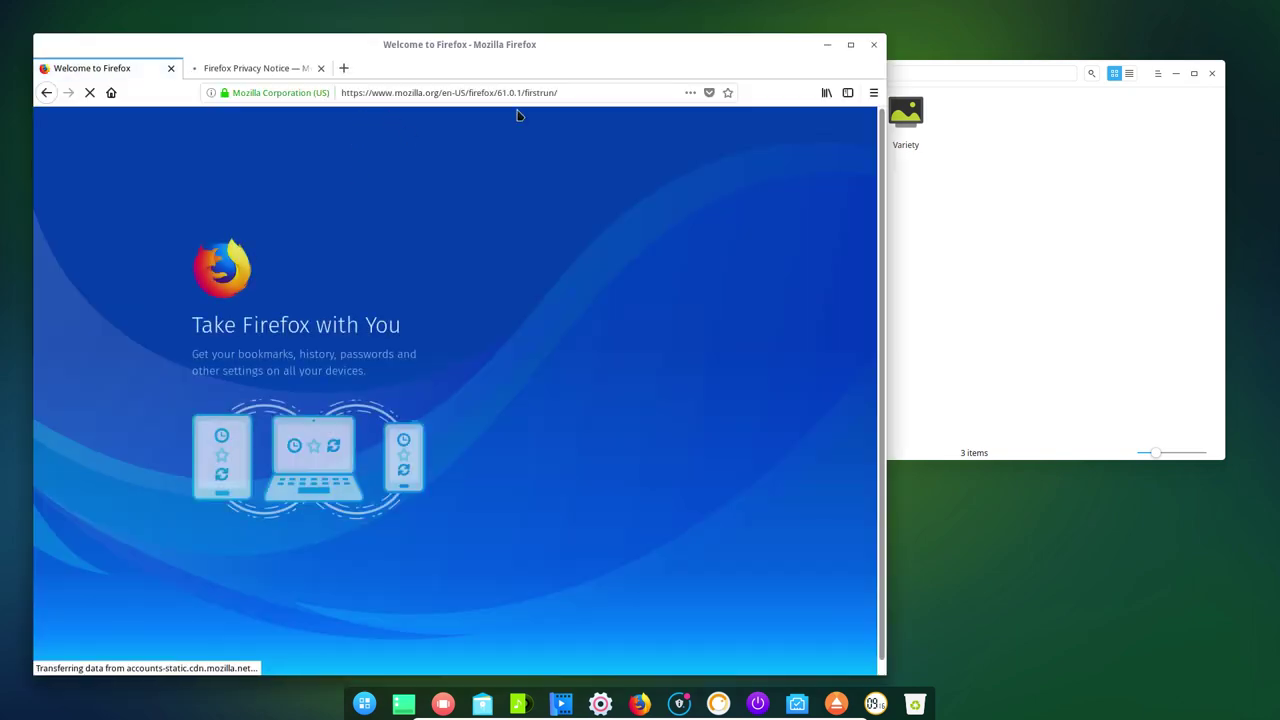
pyautogui.doubleClick(608, 43)
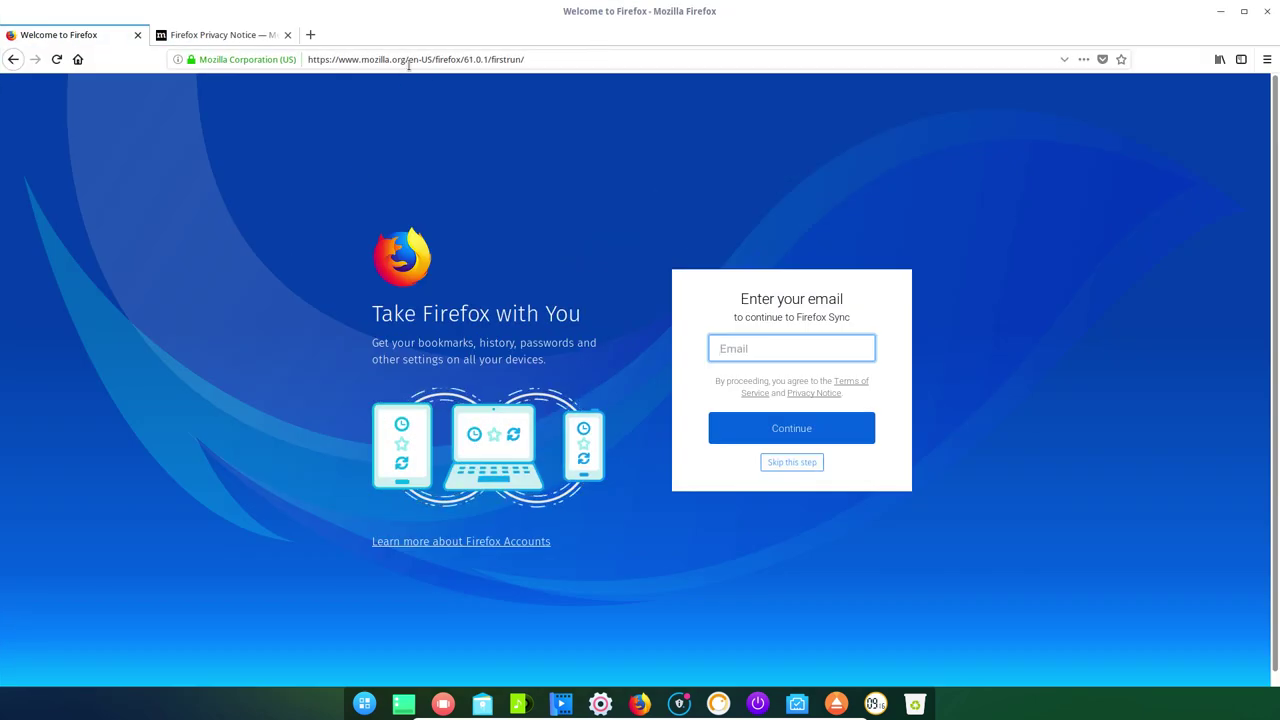
pyautogui.click(410, 60)
pyautogui.write('go')
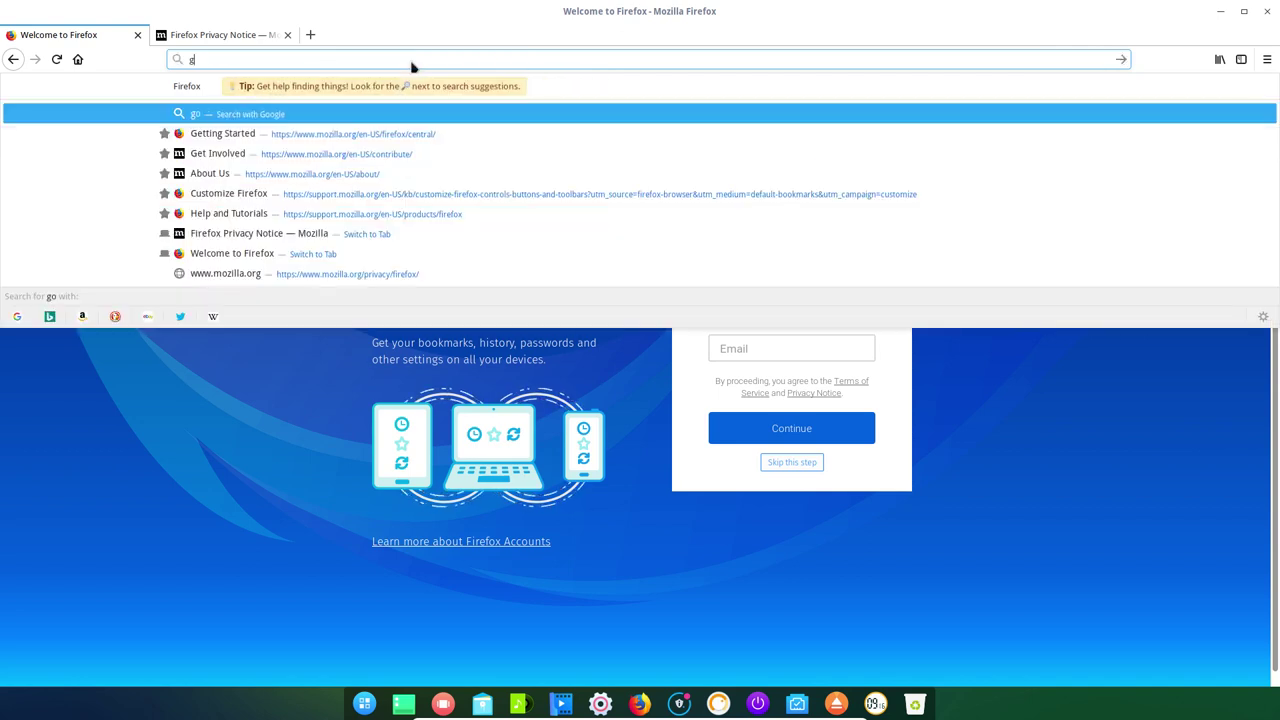
pyautogui.write('ogle.be')
pyautogui.press('Return')
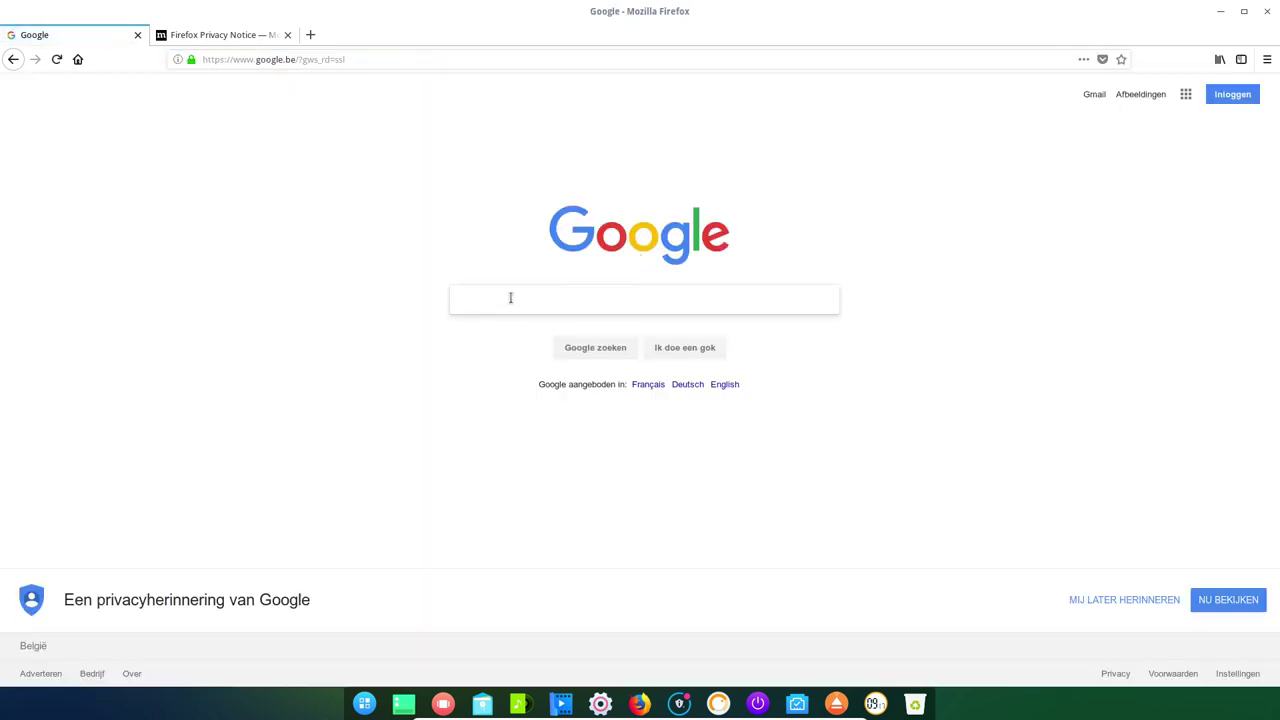
# Step: Search Google for 'how to autostart applications deepin'
pyautogui.click(510, 298)
pyautogui.write('how to at')
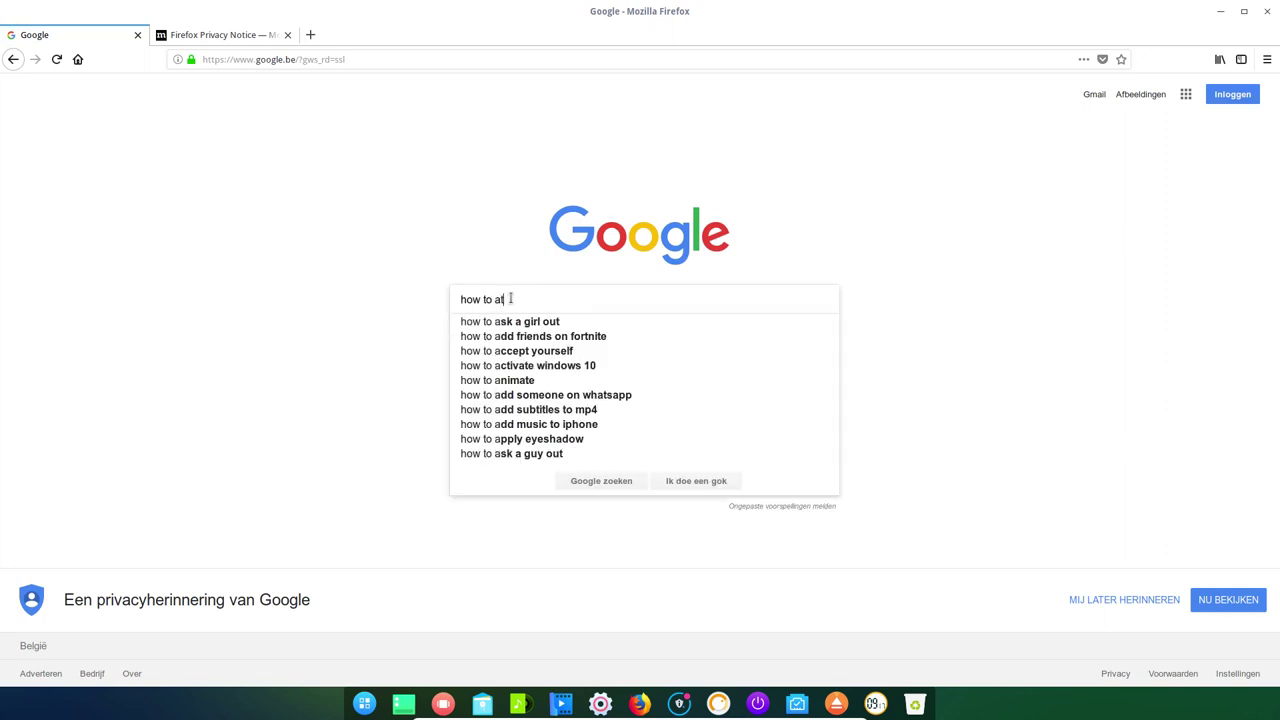
pyautogui.press('BackSpace')
pyautogui.write('utostart')
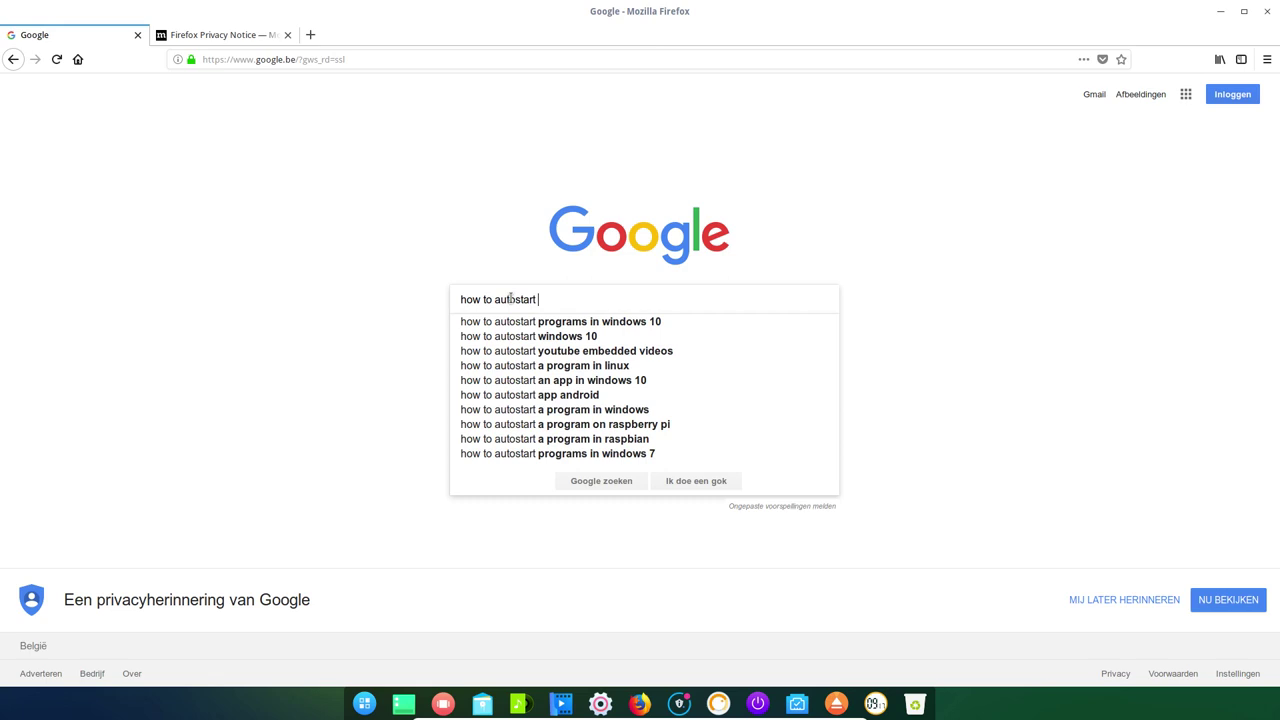
pyautogui.write(' applica')
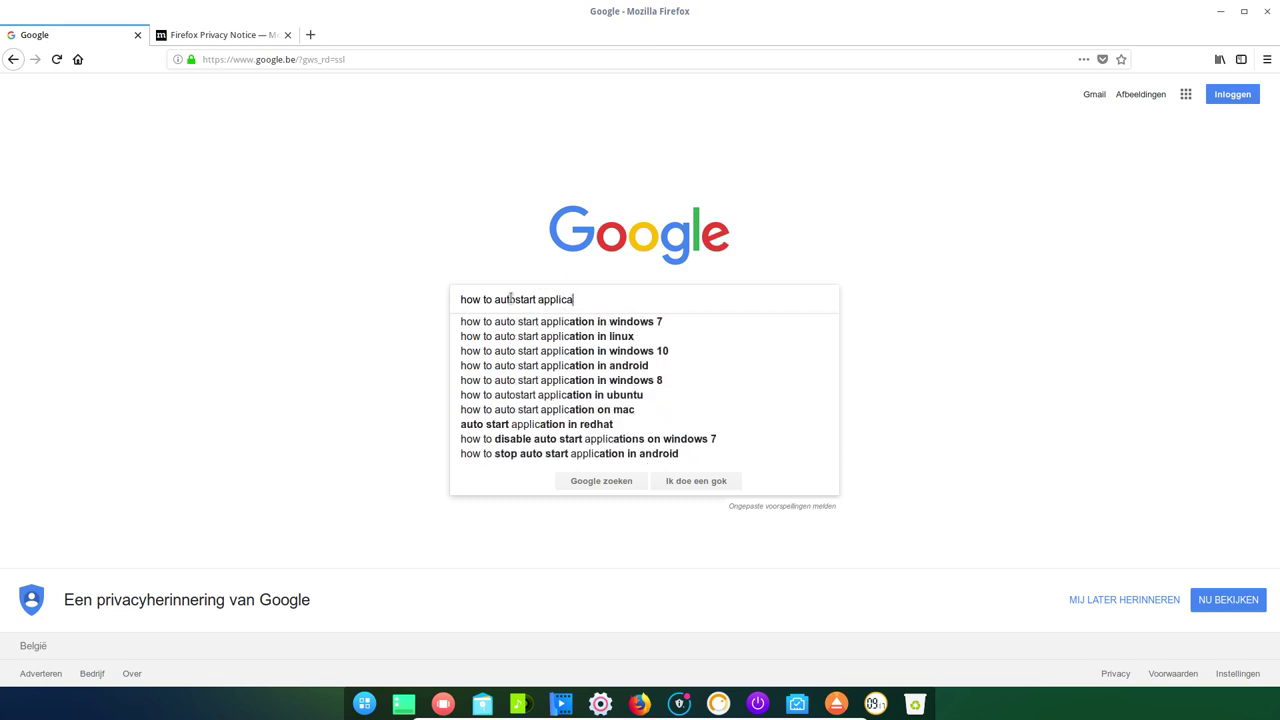
pyautogui.write('tions d')
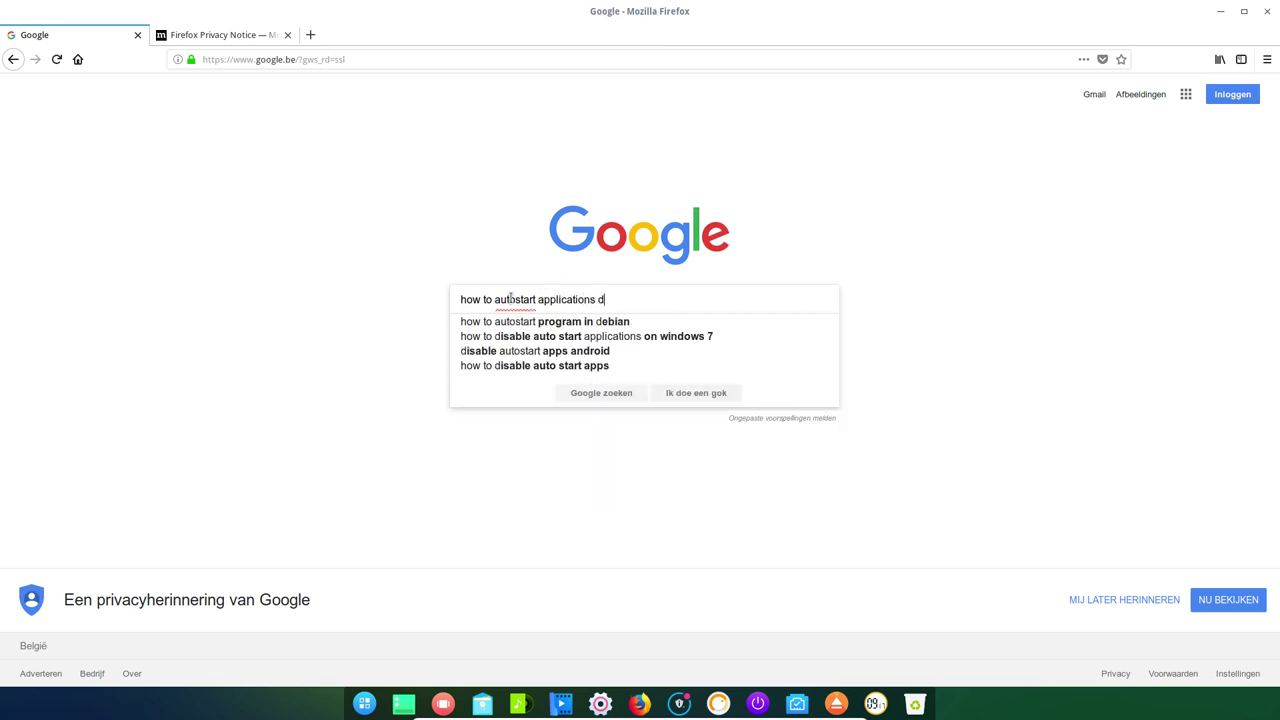
pyautogui.write('eepin')
pyautogui.press('Return')
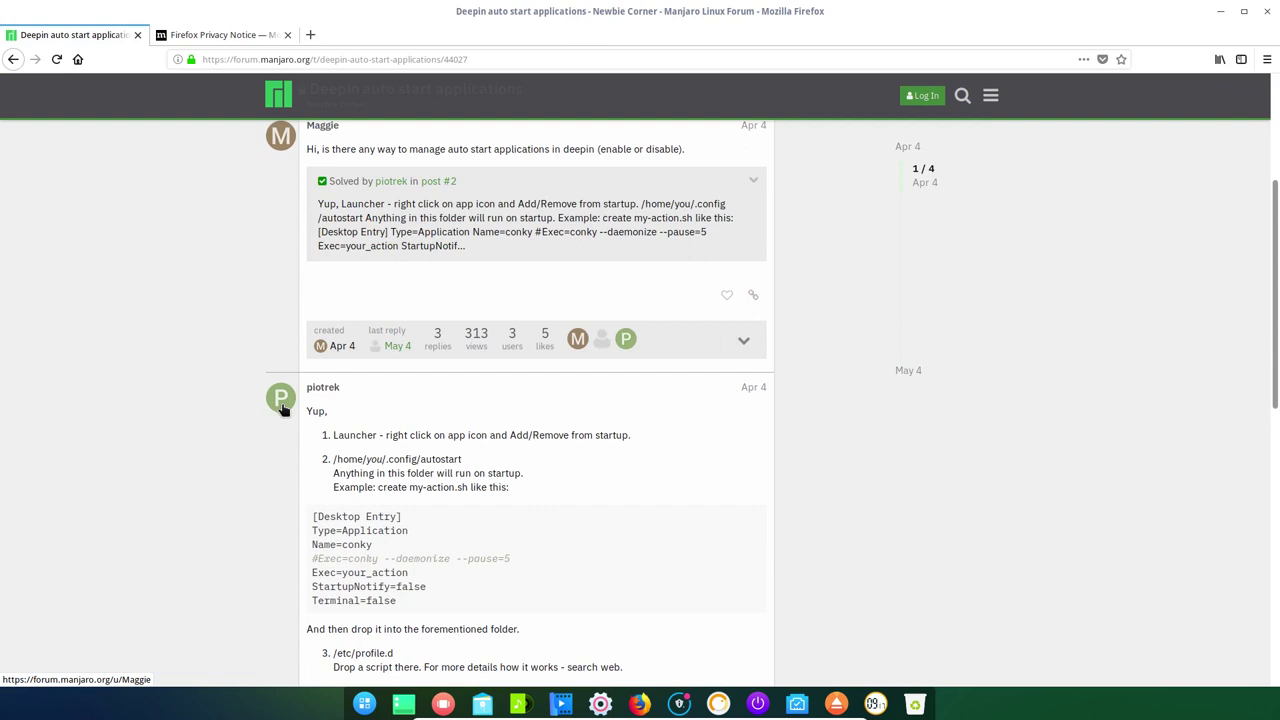
pyautogui.scroll(-1, 283, 410)
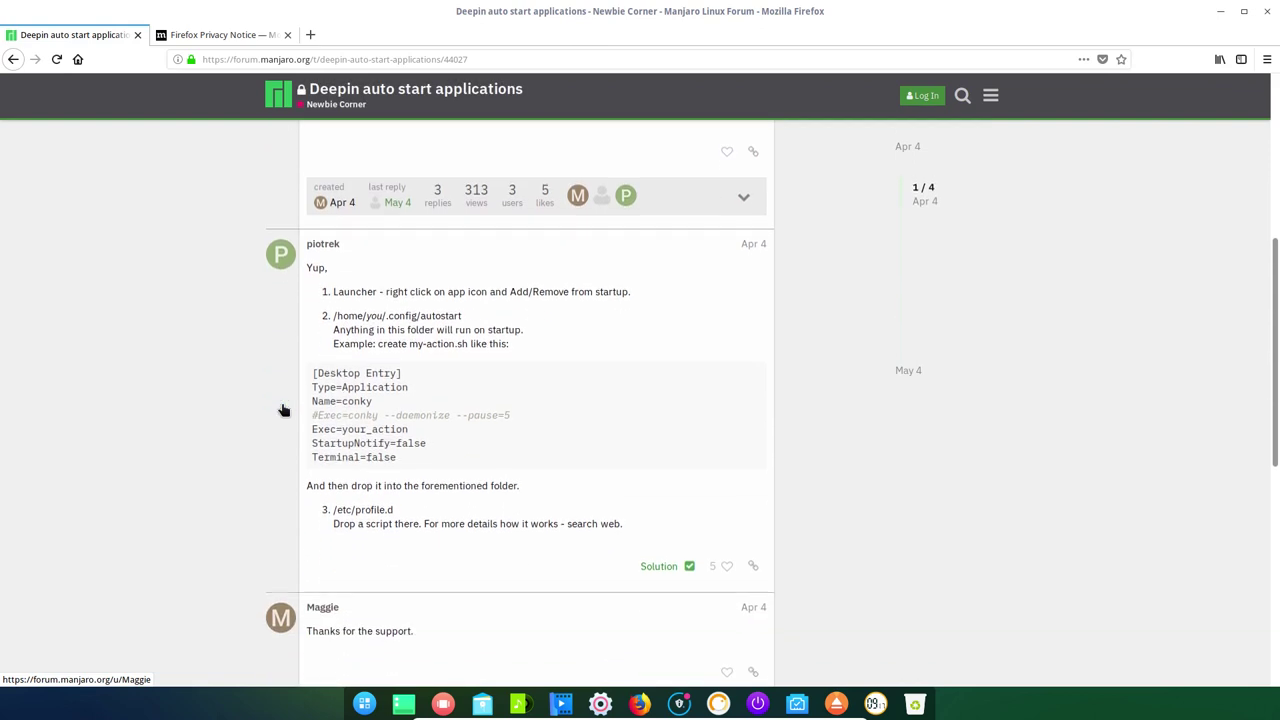
# Step: Scroll to the forum solution and copy its example [Desktop Entry] lines
pyautogui.moveTo(388, 299); pyautogui.dragTo(468, 305)
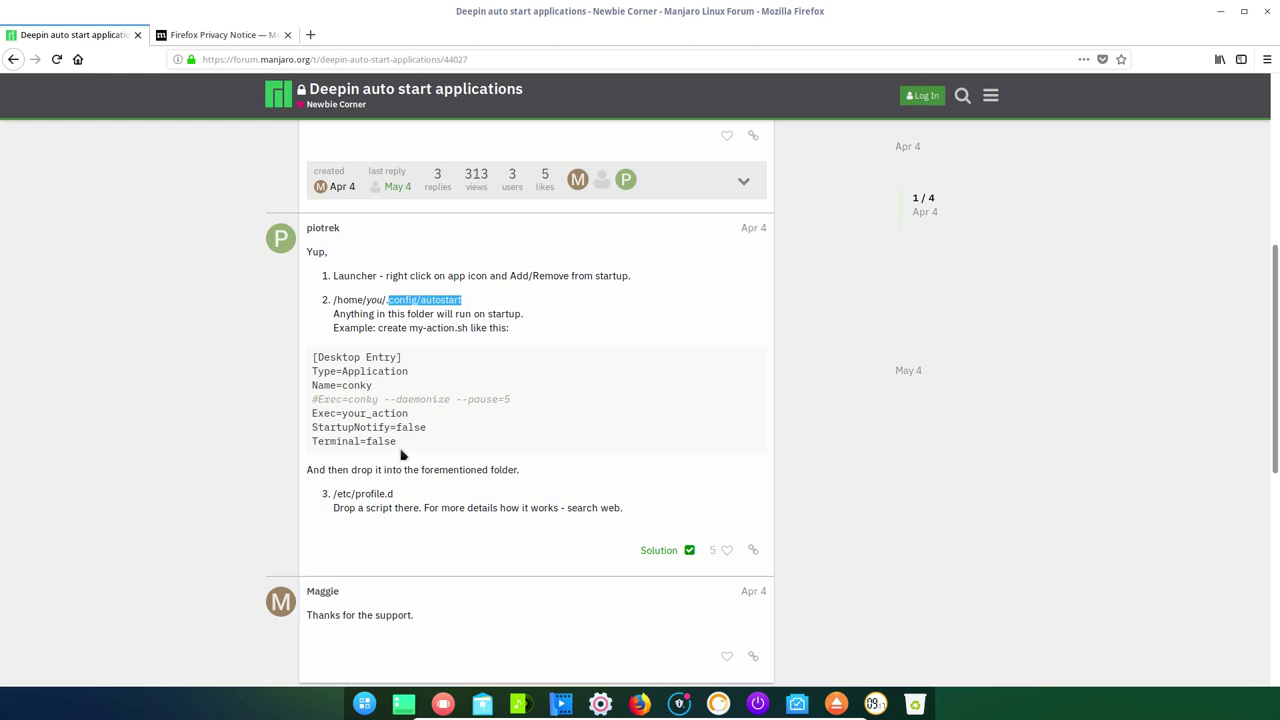
pyautogui.moveTo(405, 449); pyautogui.dragTo(308, 357)
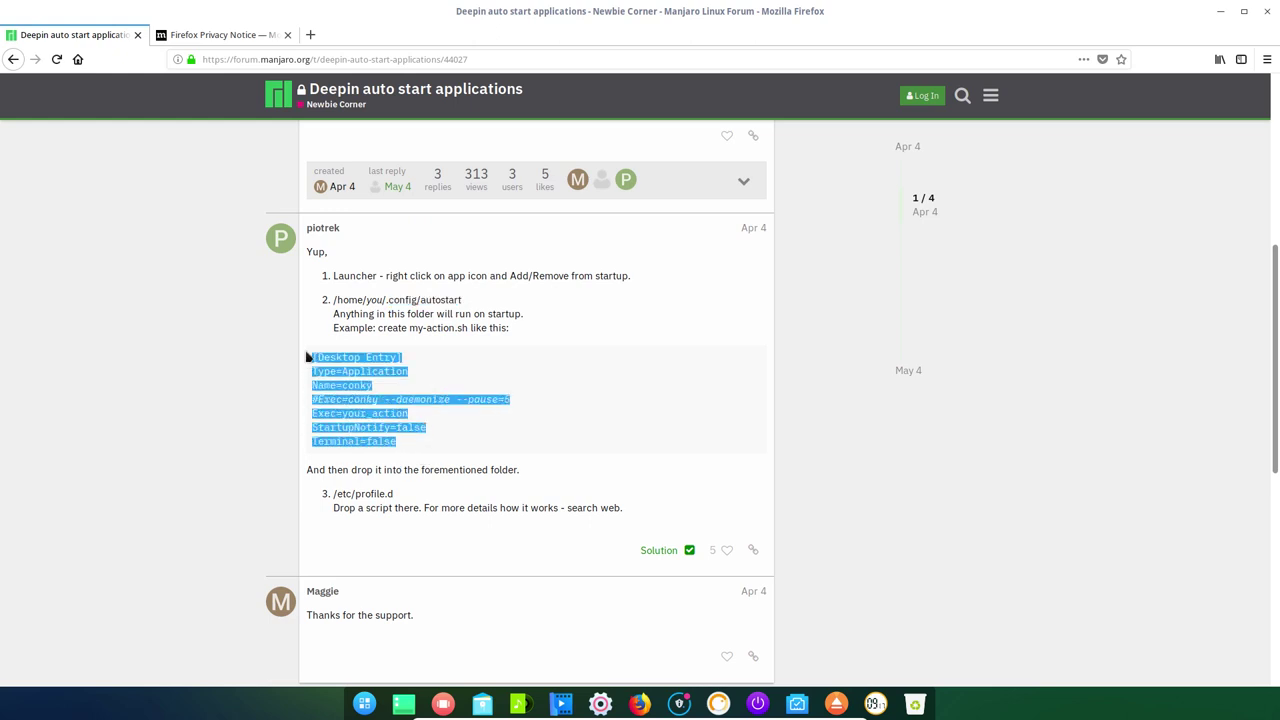
pyautogui.rightClick(323, 358)
pyautogui.click(358, 366)
# Step: Minimize Firefox and create a new plain text file named conky.desktop in autostart
pyautogui.click(1220, 11)
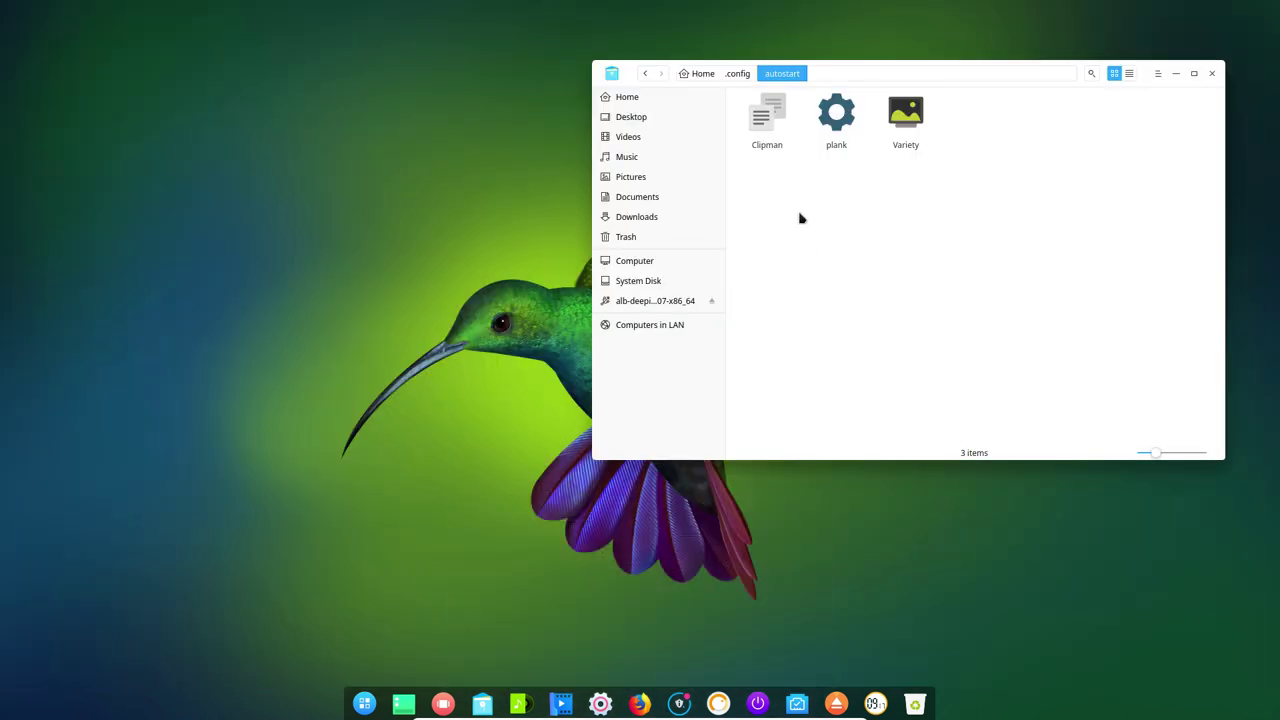
pyautogui.rightClick(843, 206)
pyautogui.moveTo(916, 241)
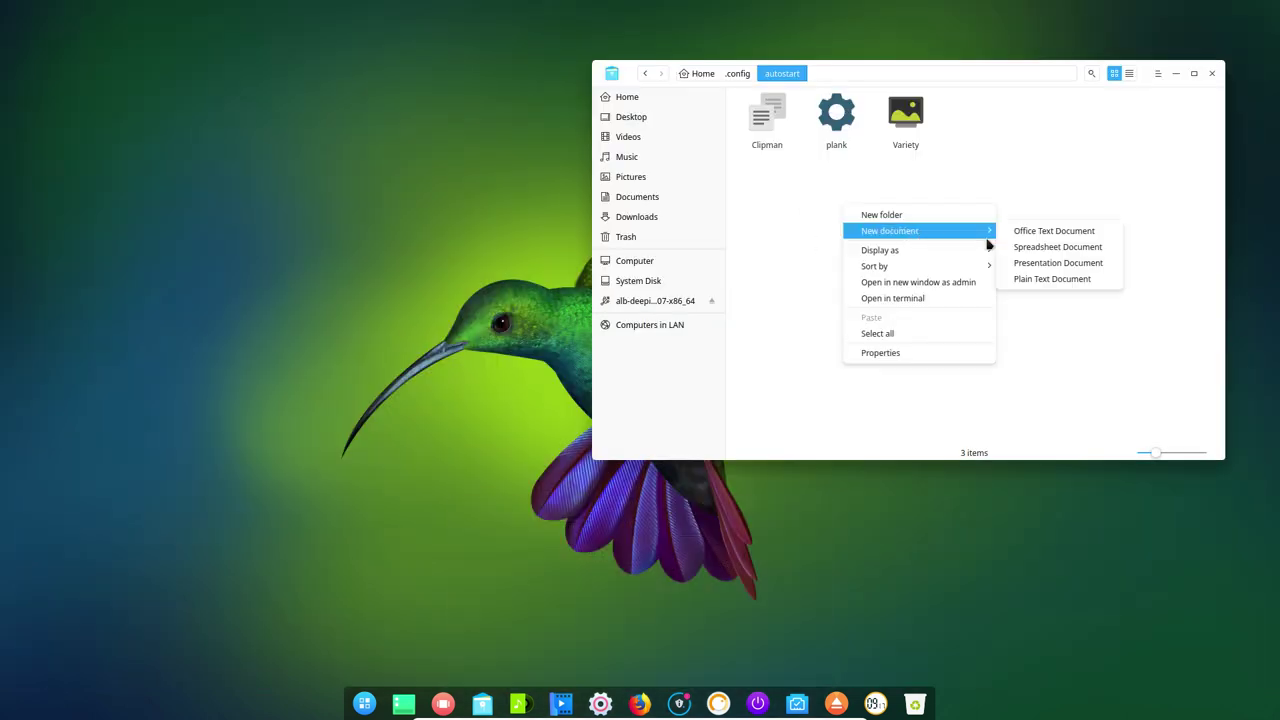
pyautogui.click(1038, 283)
pyautogui.write('conky')
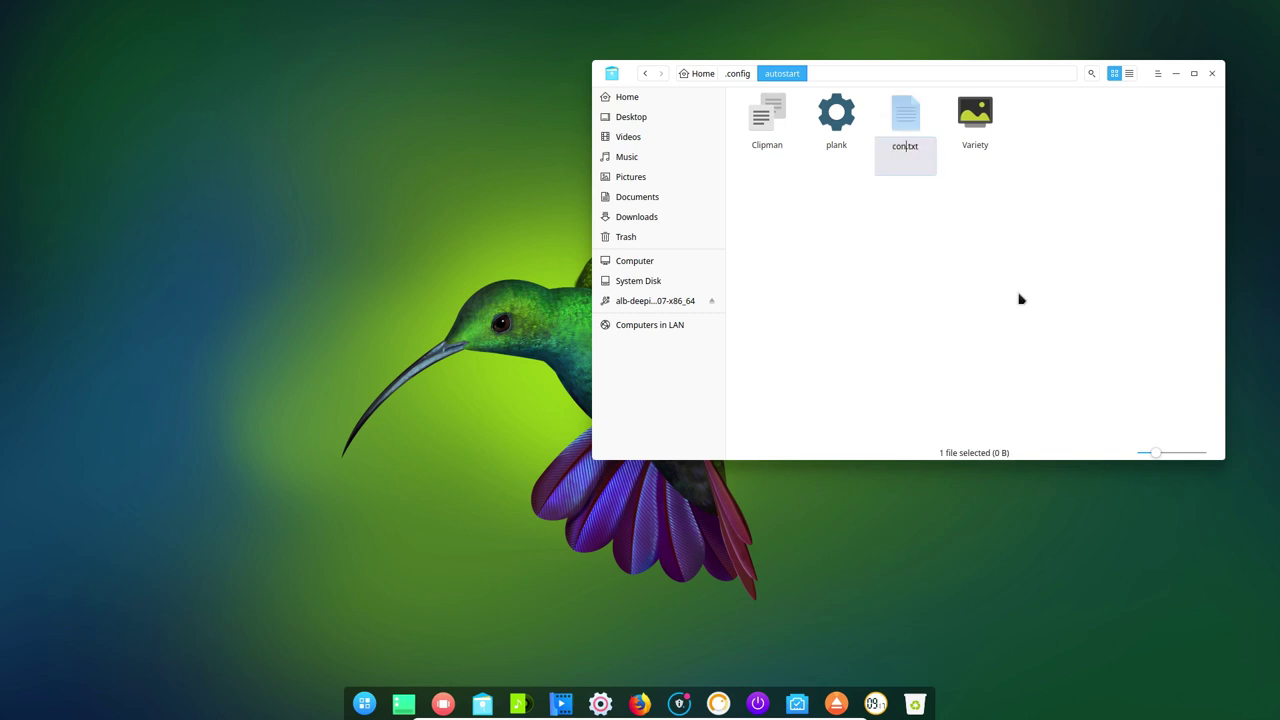
pyautogui.press('Delete')
pyautogui.press('Delete')
pyautogui.press('Delete')
pyautogui.write('desktop')
pyautogui.press('Return')
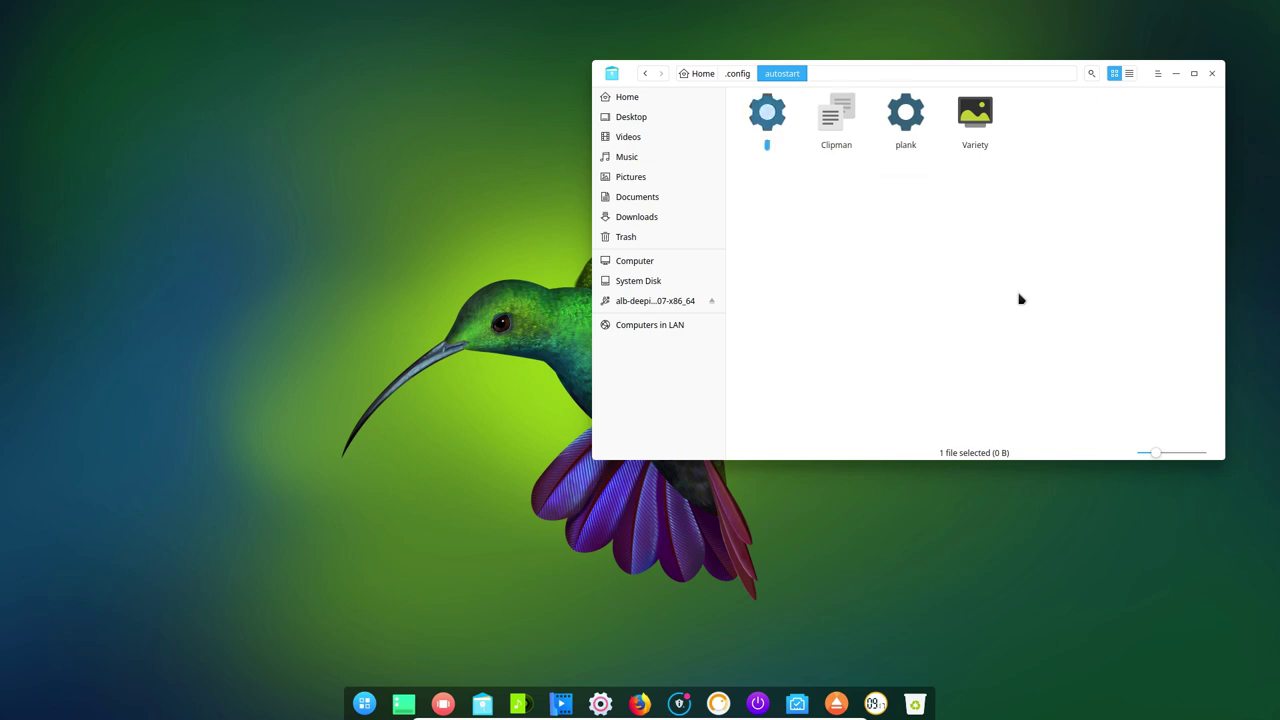
# Step: Open conky.desktop with Sublime Text
pyautogui.rightClick(767, 120)
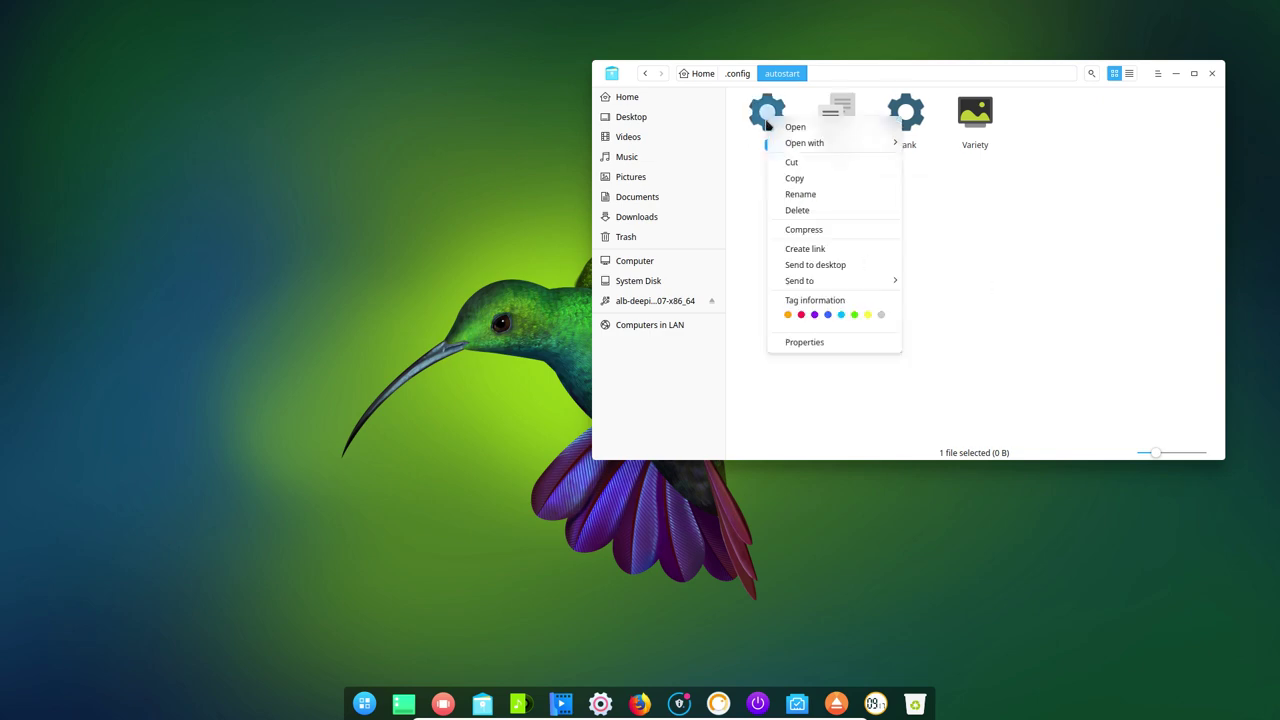
pyautogui.moveTo(837, 146)
pyautogui.click(942, 143)
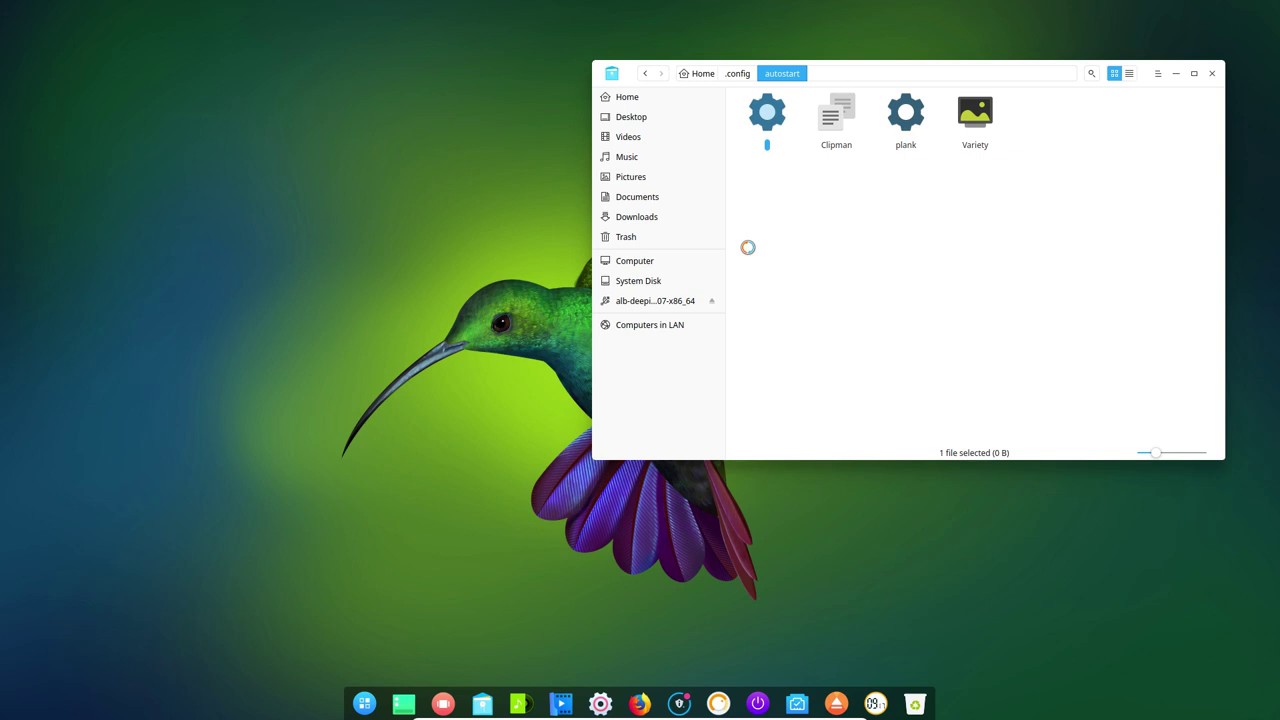
# Step: Paste the copied desktop entry into conky.desktop and delete the commented #Exec line
pyautogui.hotkey('ctrl', 'v')
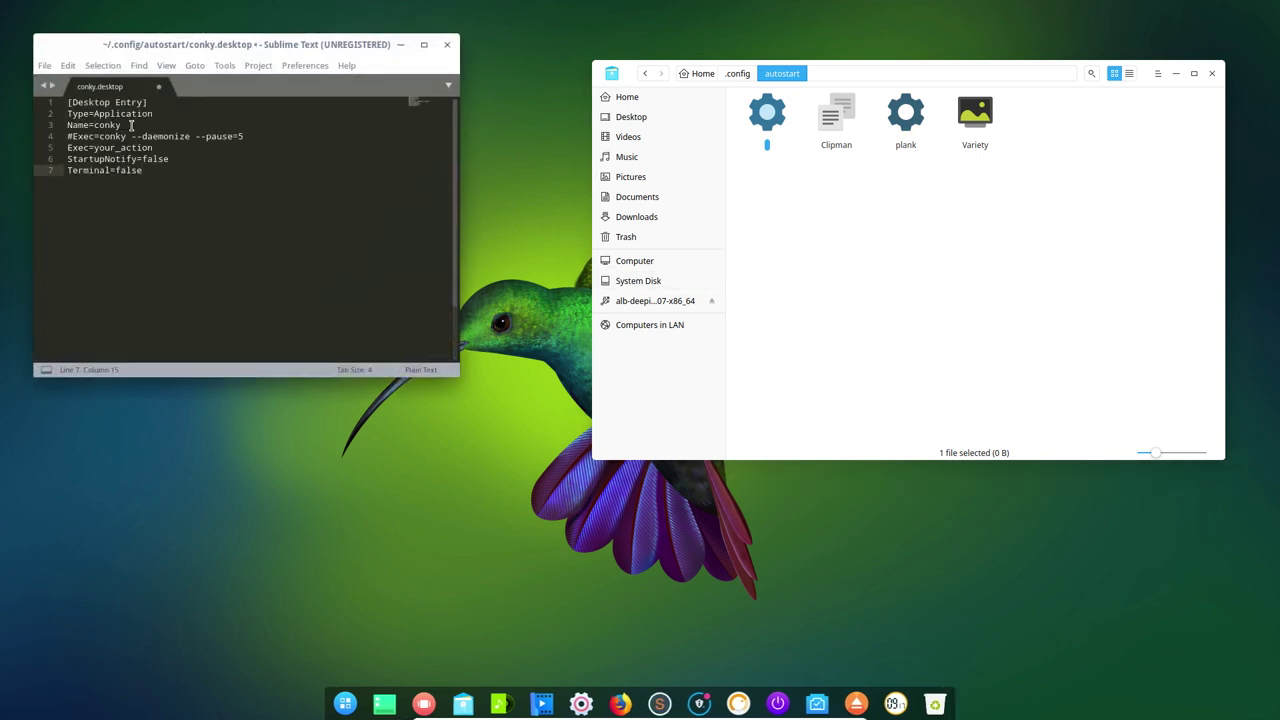
pyautogui.moveTo(245, 136); pyautogui.dragTo(55, 142)
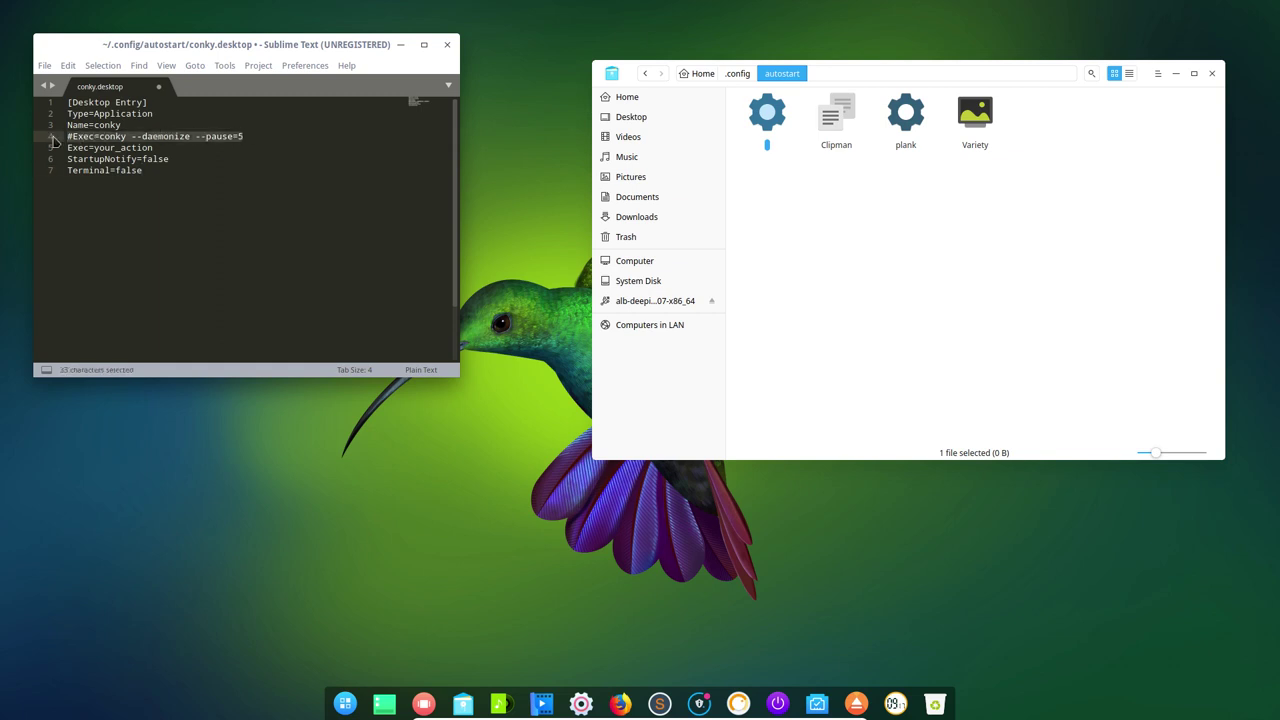
pyautogui.press('Delete')
pyautogui.press('Delete')
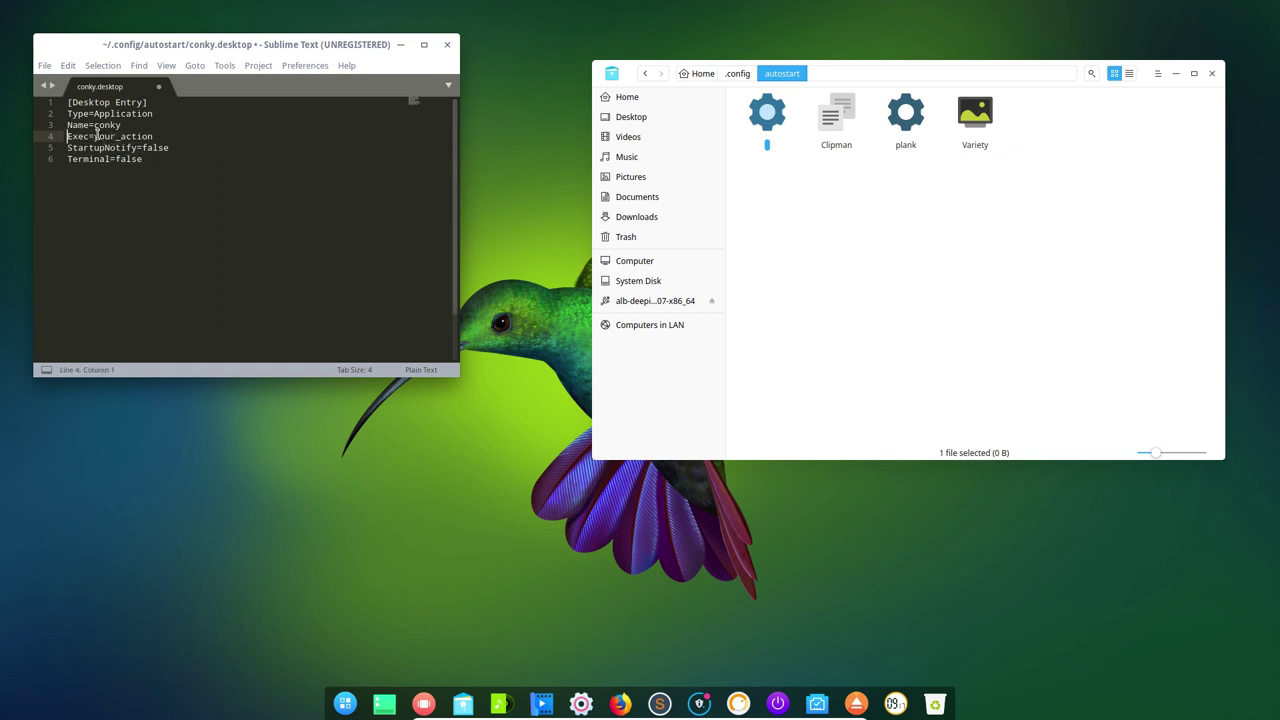
pyautogui.moveTo(92, 136); pyautogui.dragTo(160, 136)
# Step: In a new terminal, run am-conkyzen and close the conky manager without changes
pyautogui.hotkey('ctrl', 'alt', 't')
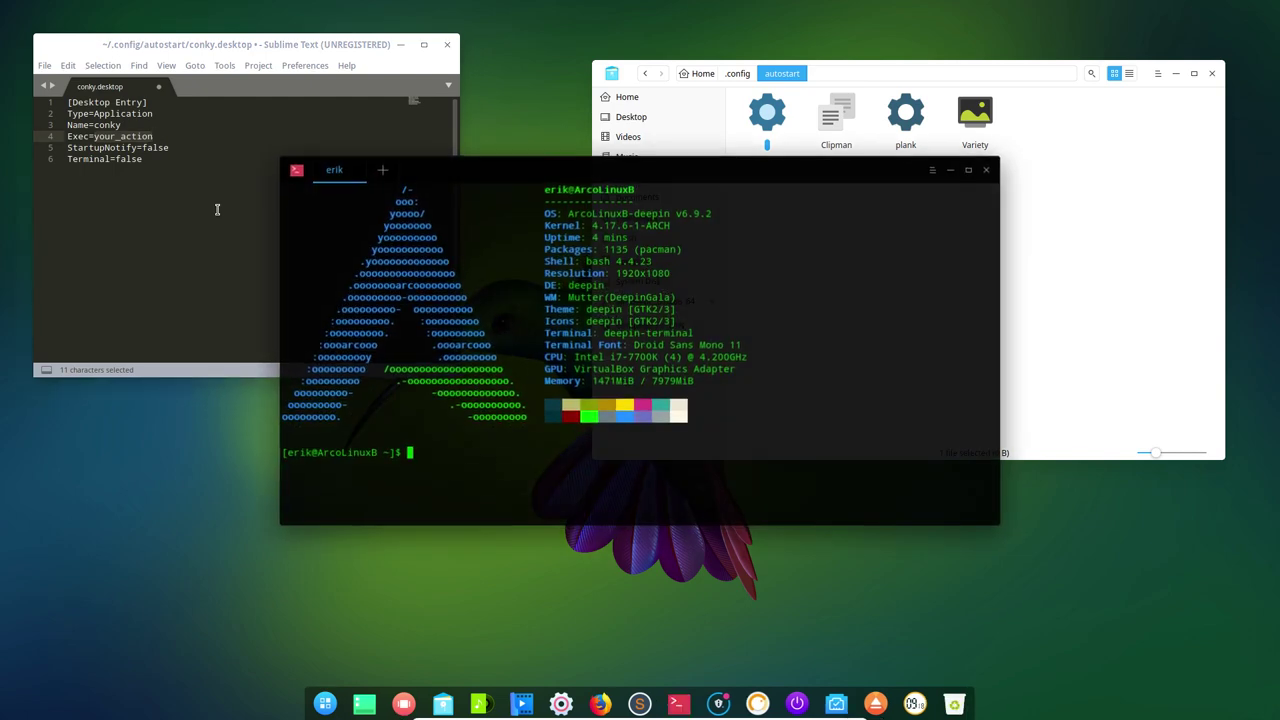
pyautogui.write('am')
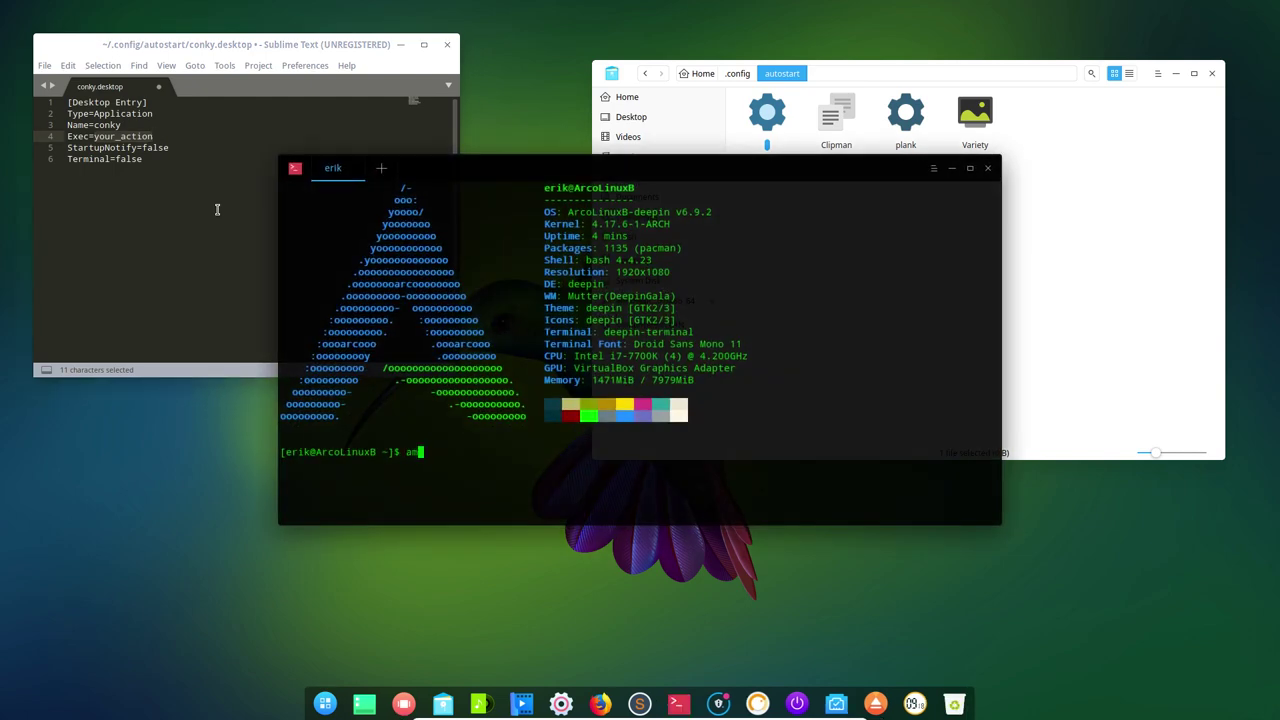
pyautogui.write('-conky')
pyautogui.press('Tab')
pyautogui.press('Tab')
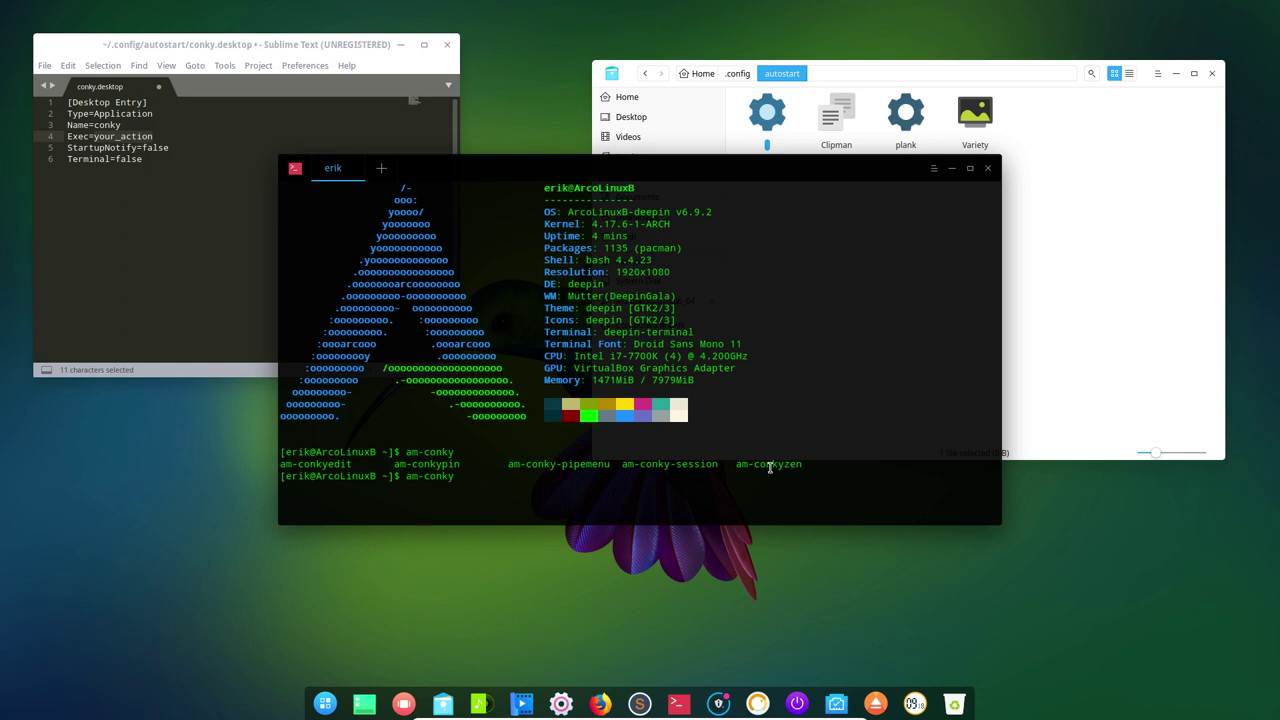
pyautogui.write('z')
pyautogui.press('Tab')
pyautogui.press('Return')
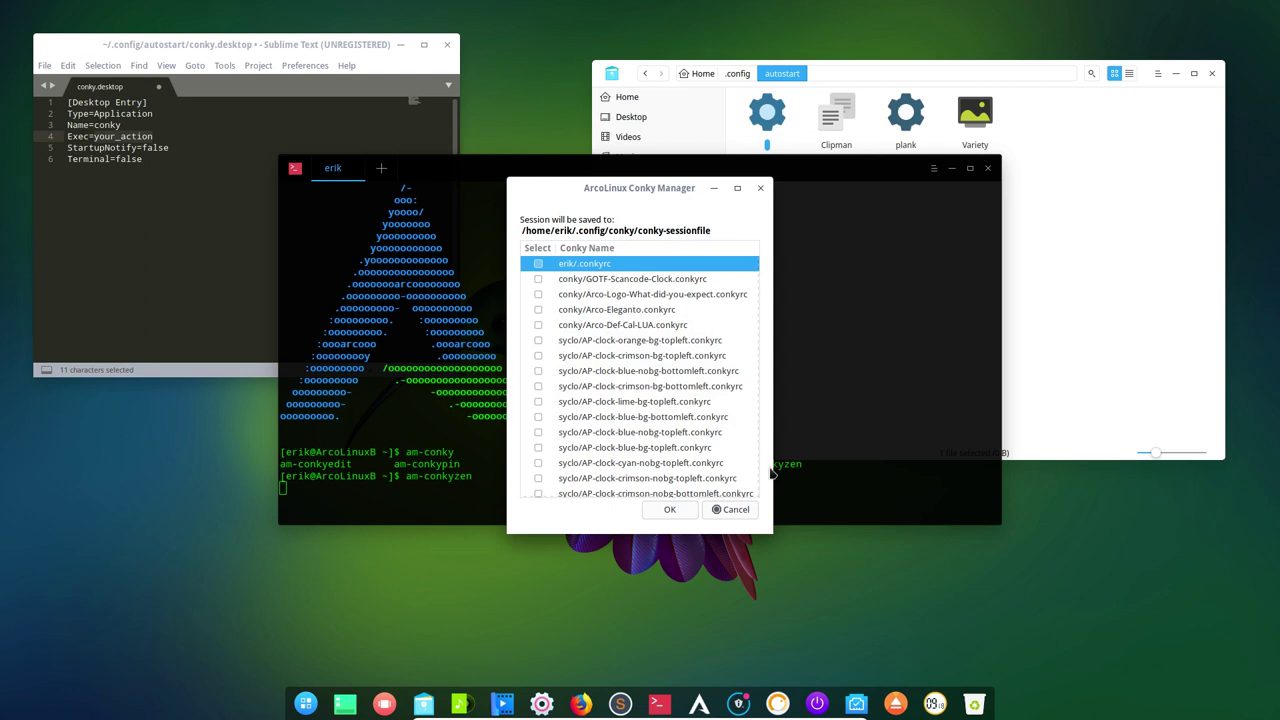
pyautogui.click(735, 510)
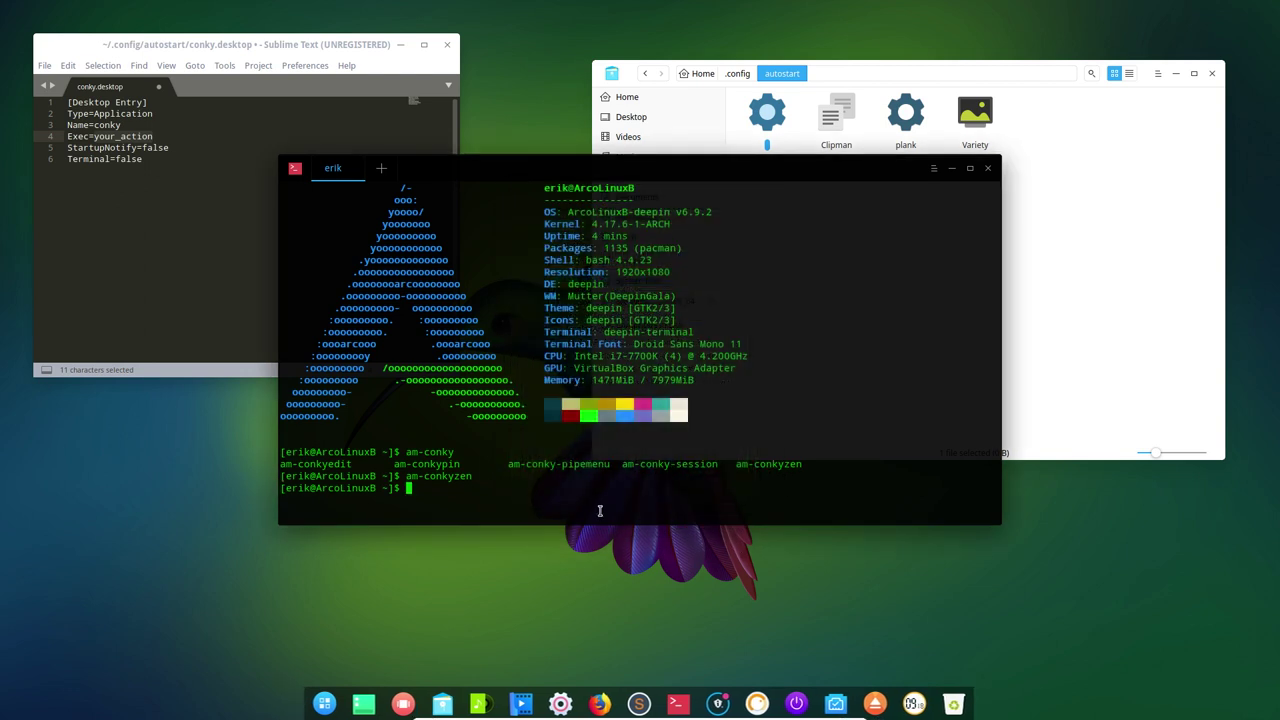
# Step: Run am-conky-session and highlight its missing AUR-Arcolinux.conkyrc error
pyautogui.press('Up')
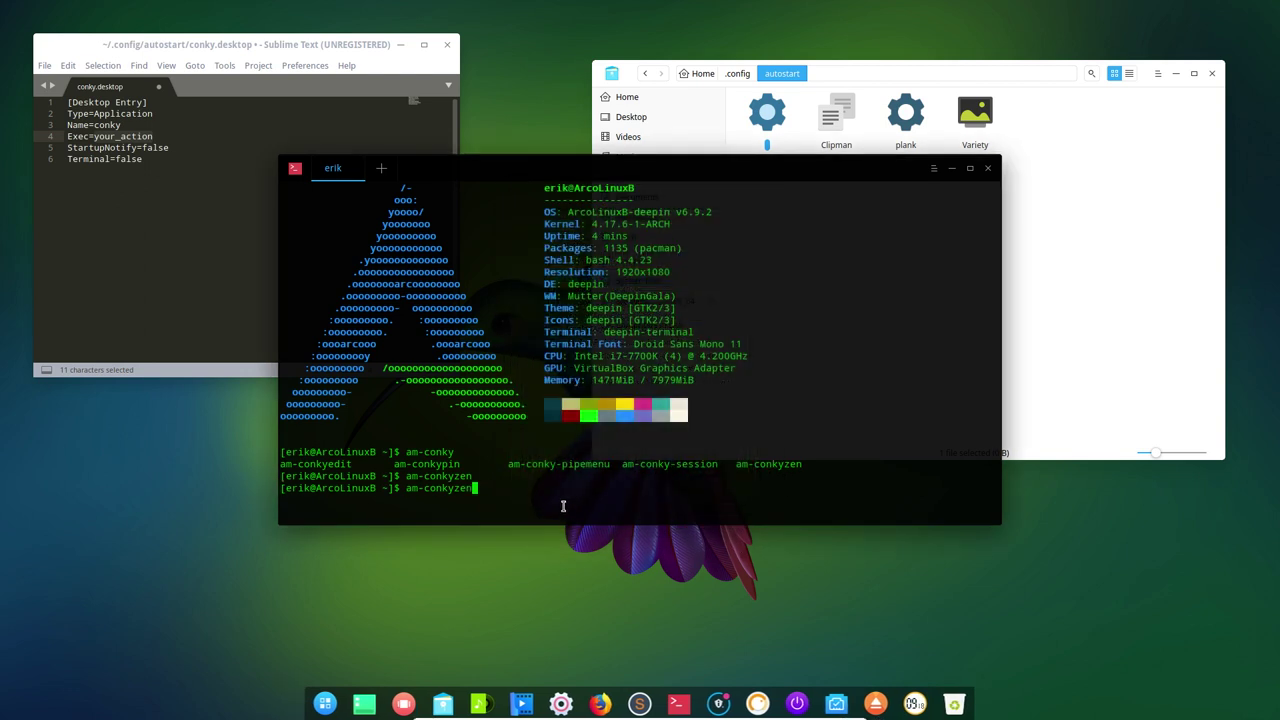
pyautogui.press('BackSpace')
pyautogui.write('s')
pyautogui.press('BackSpace')
pyautogui.press('BackSpace')
pyautogui.press('BackSpace')
pyautogui.write('-s')
pyautogui.press('Tab')
pyautogui.press('Return')
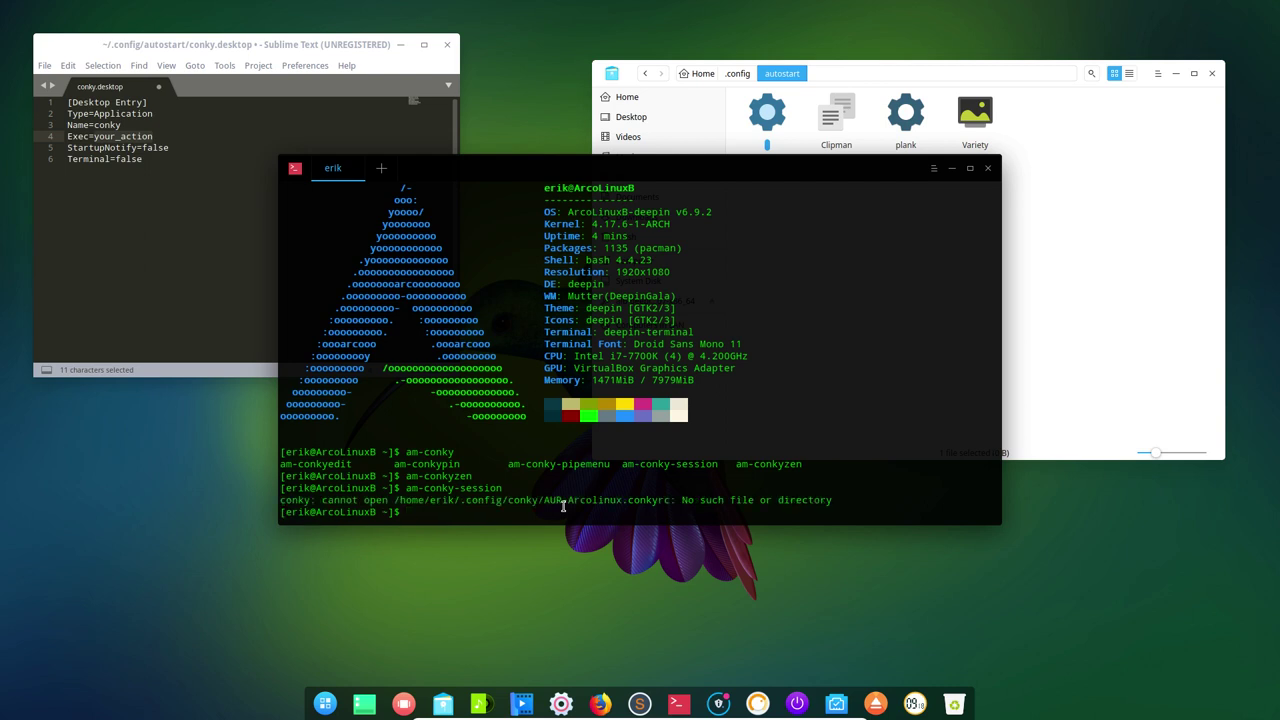
pyautogui.moveTo(317, 500); pyautogui.dragTo(836, 498)
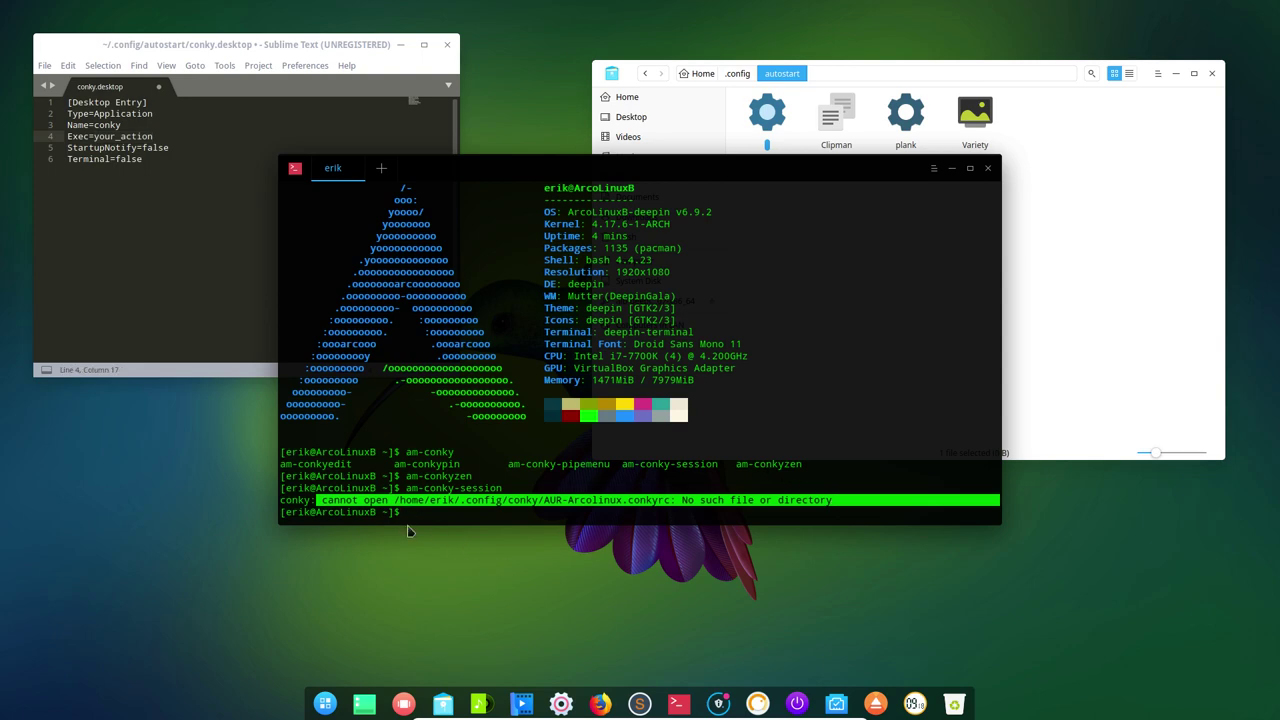
# Step: Launch Conkyzen, sort by Conky Name, tick conky/AUR-Nemesis.conkyrc and confirm with OK
pyautogui.click(327, 708)
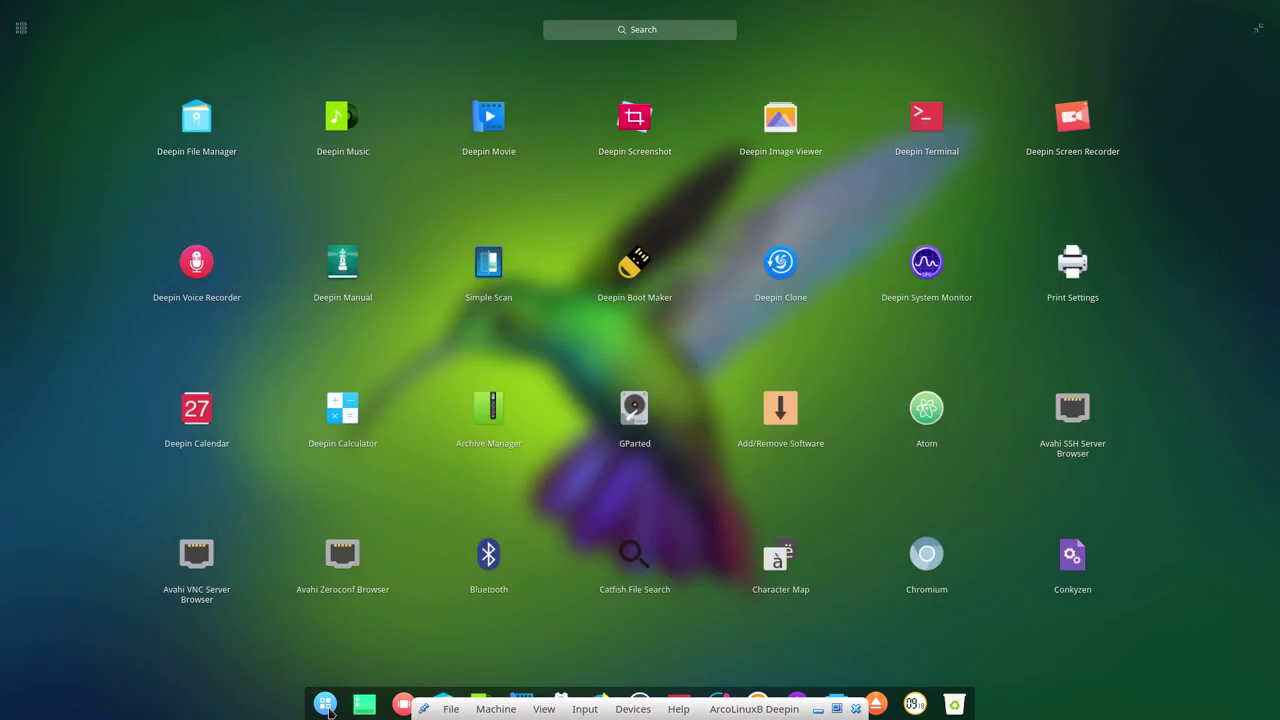
pyautogui.write('conky')
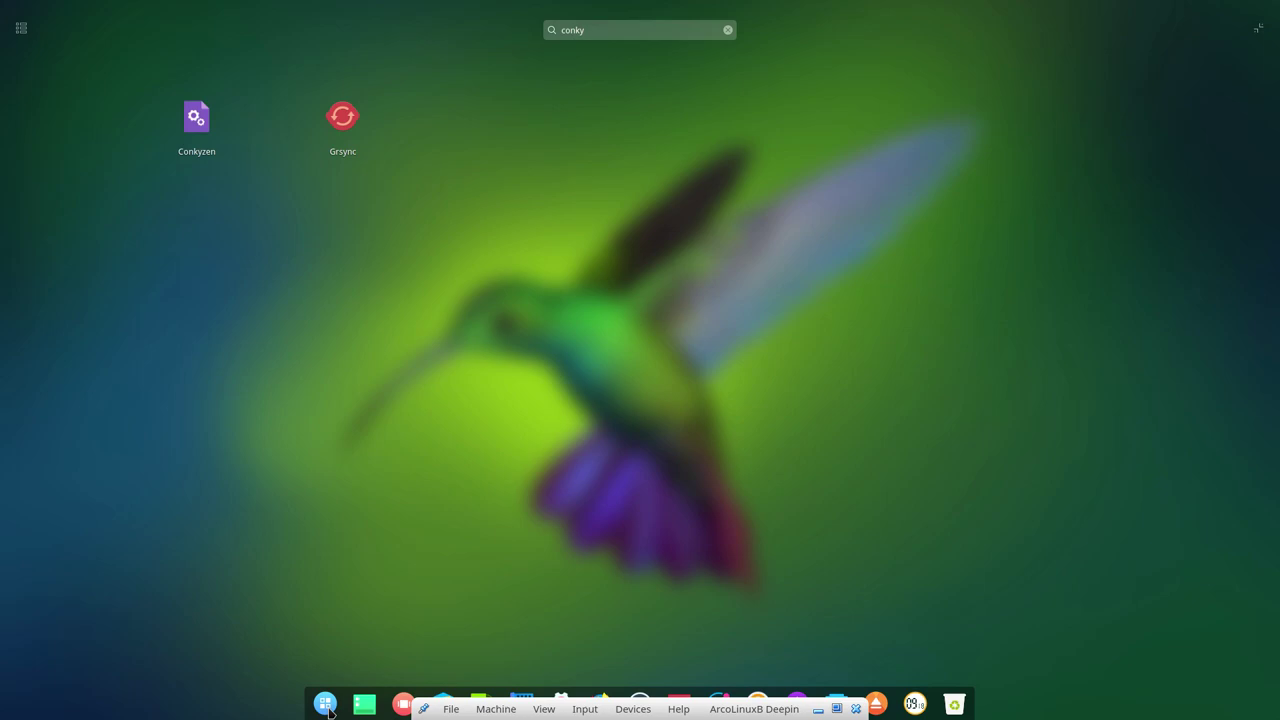
pyautogui.click(203, 140)
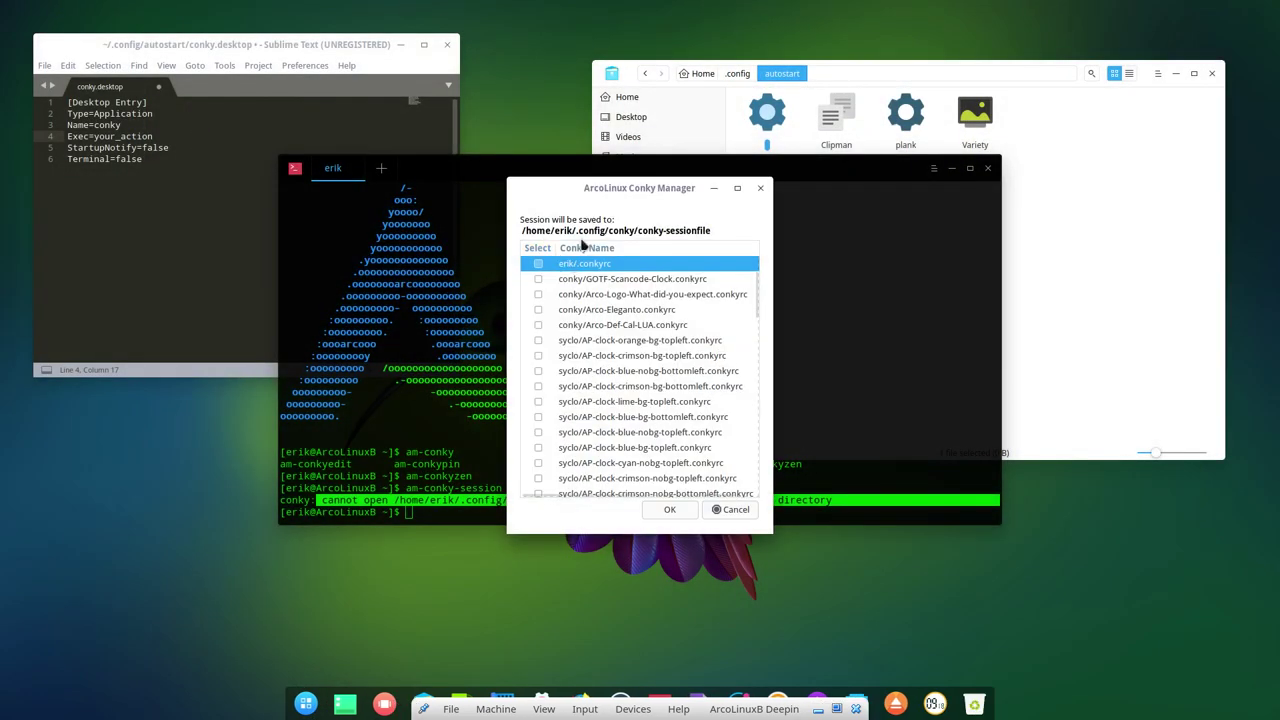
pyautogui.click(586, 248)
pyautogui.scroll(-5, 592, 340)
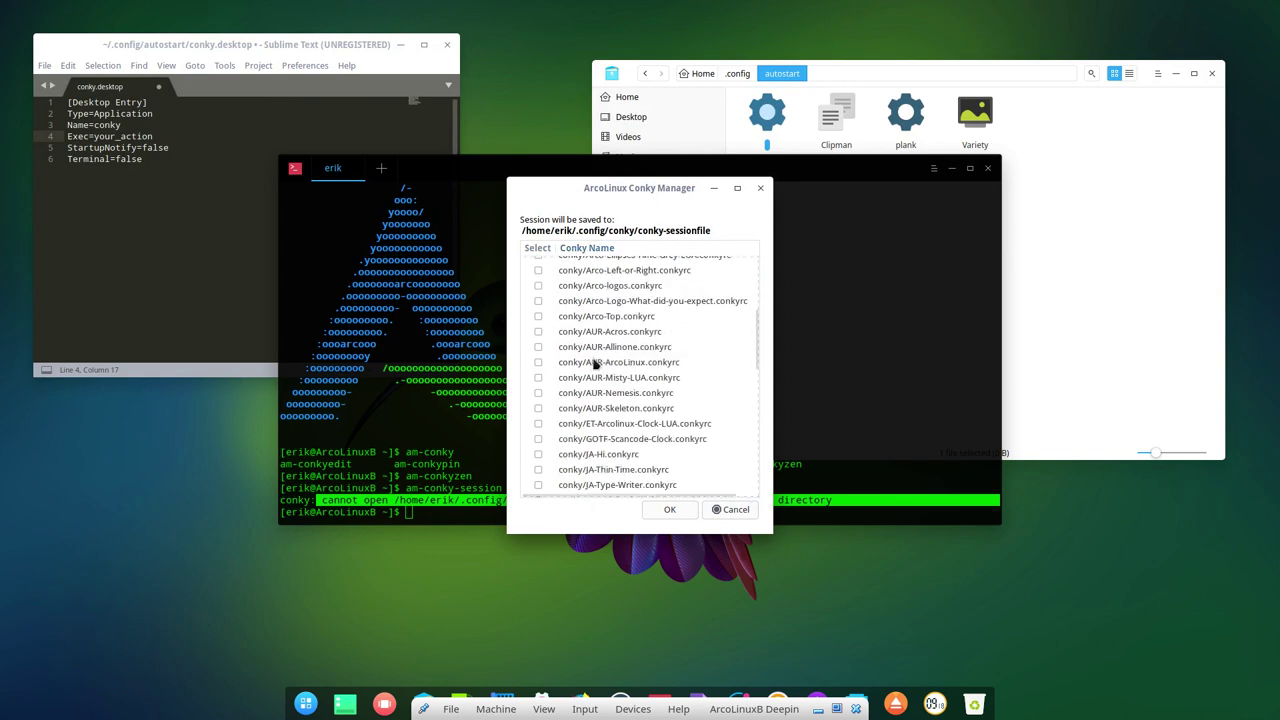
pyautogui.click(538, 392)
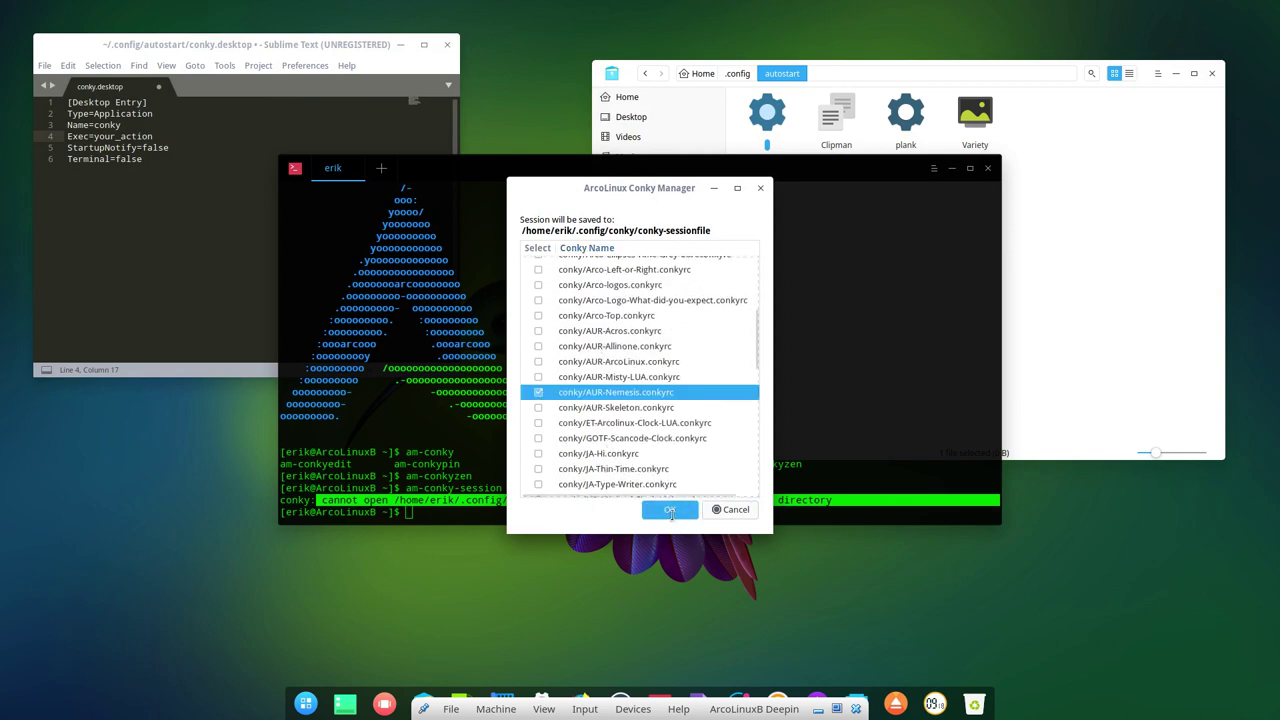
pyautogui.click(670, 510)
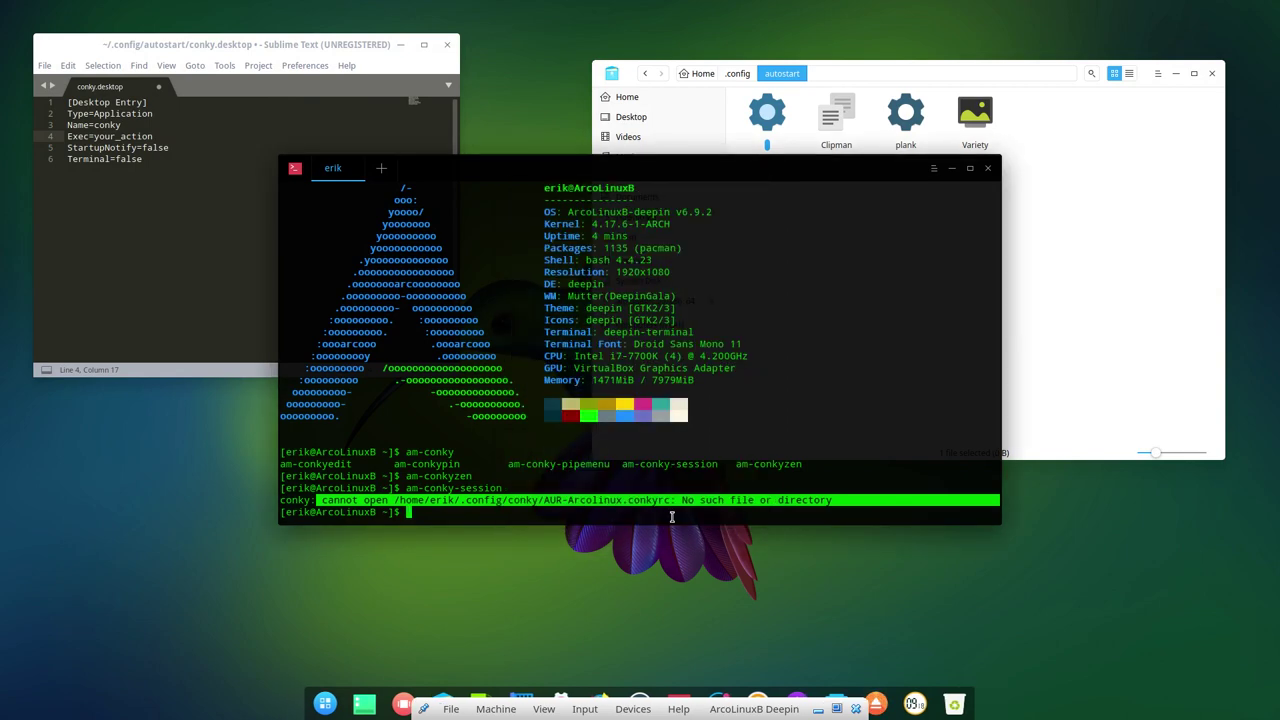
# Step: Maximize, restore, then minimize the file manager window
pyautogui.doubleClick(1150, 78)
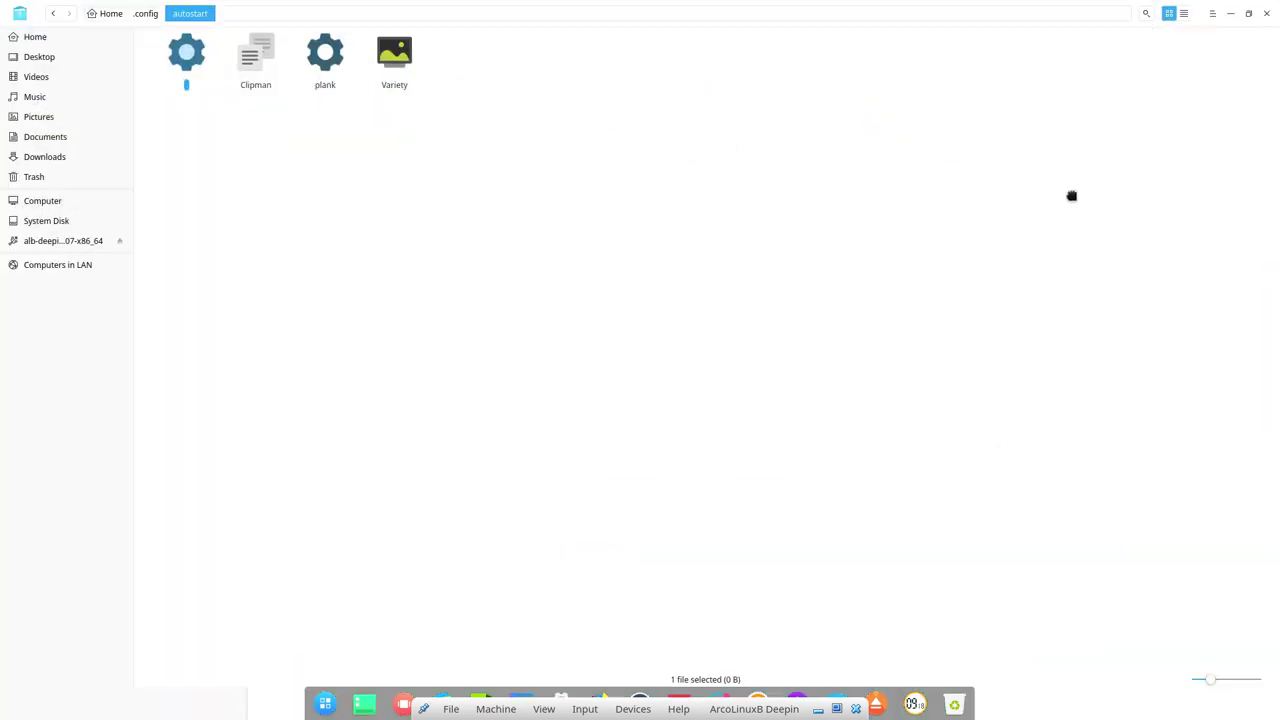
pyautogui.press('super+Down')
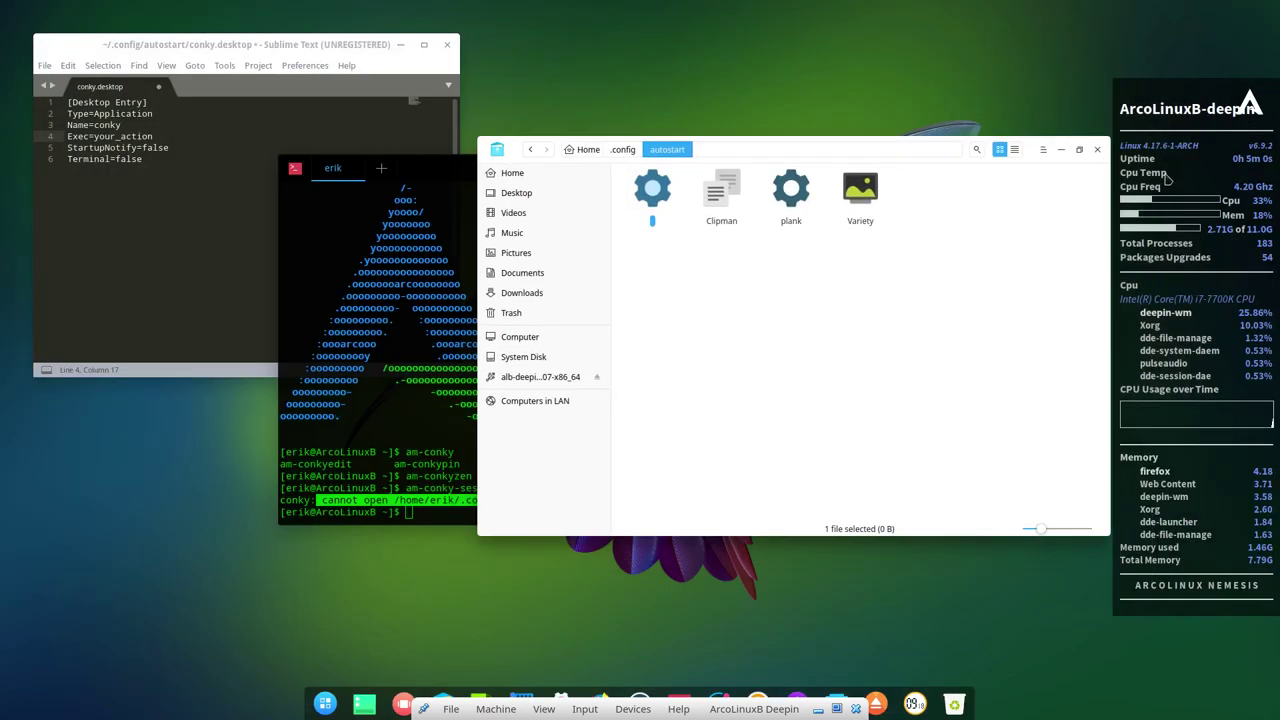
pyautogui.click(1060, 150)
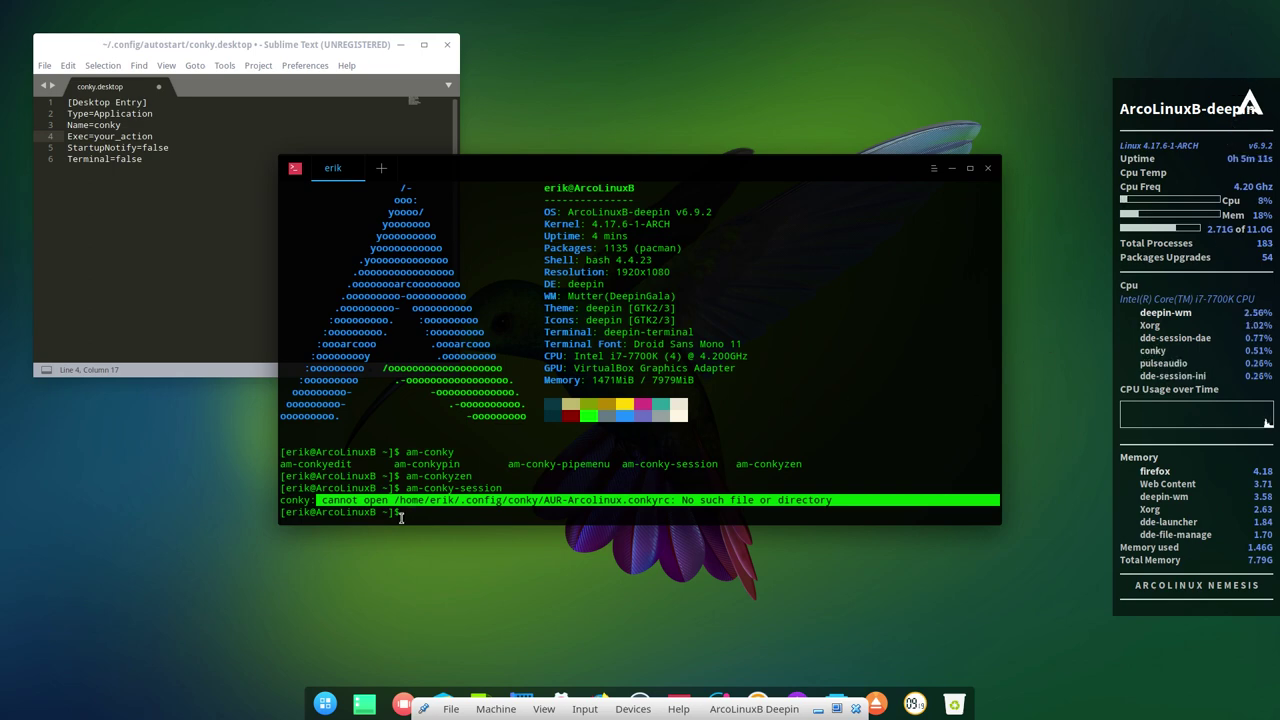
# Step: Close the terminal and Sublime, then read ~/.config/conky/conky-sessionfile in the editor and close it
pyautogui.click(988, 170)
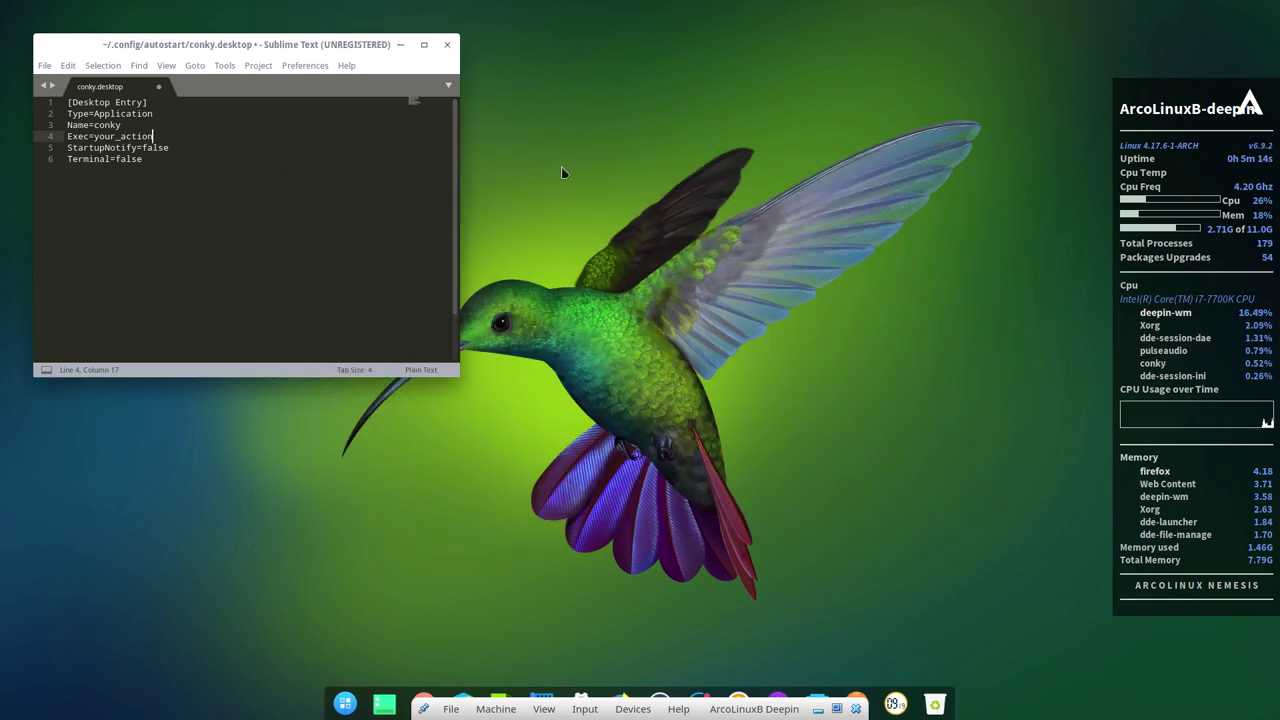
pyautogui.click(448, 46)
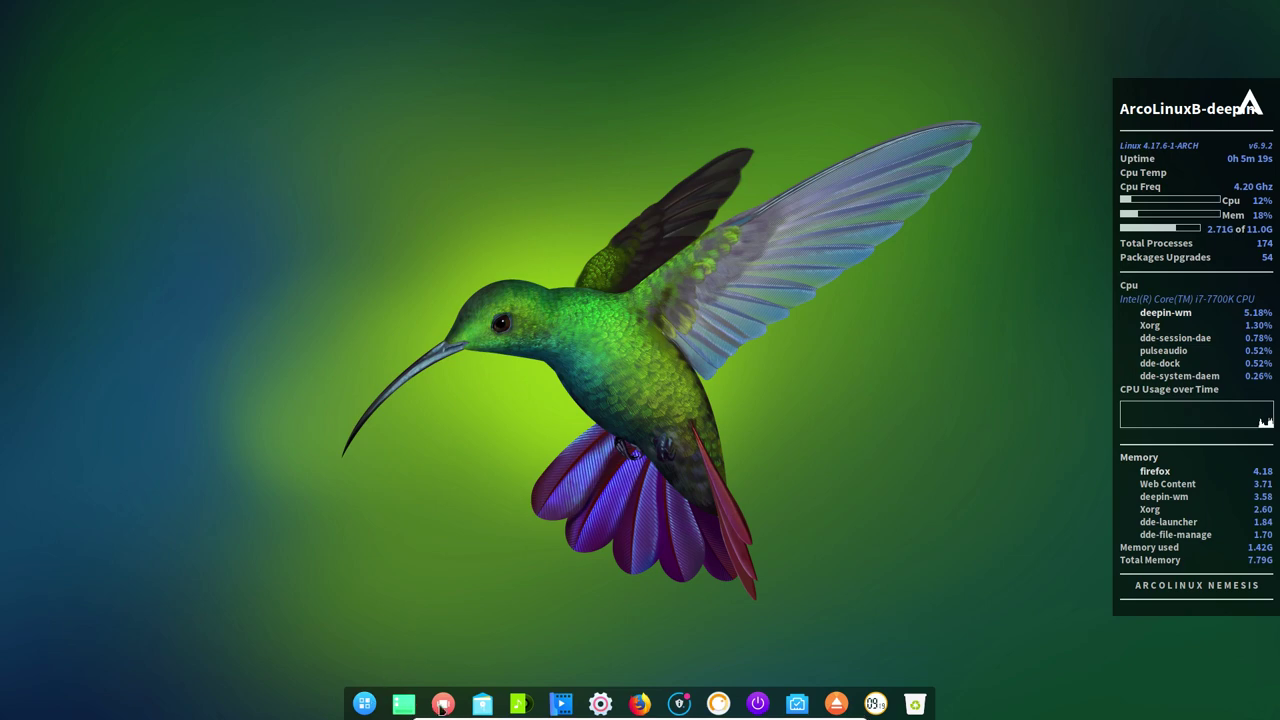
pyautogui.click(483, 703)
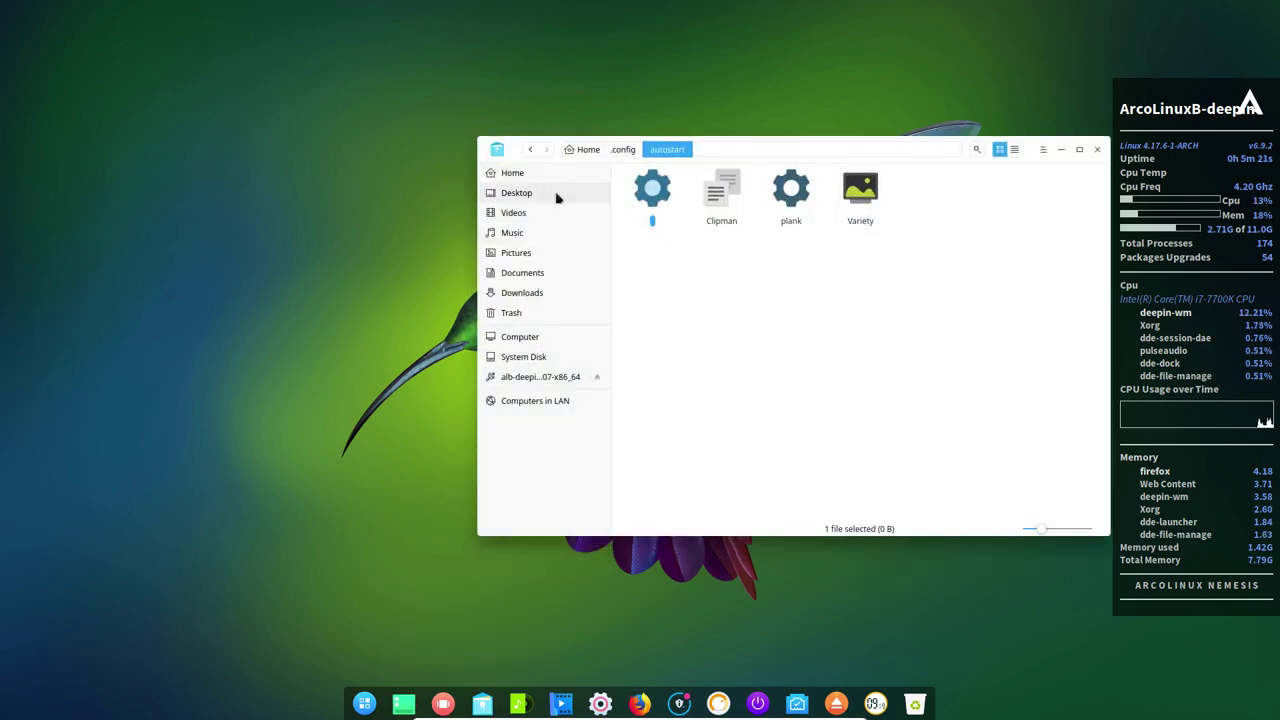
pyautogui.click(532, 176)
pyautogui.doubleClick(790, 195)
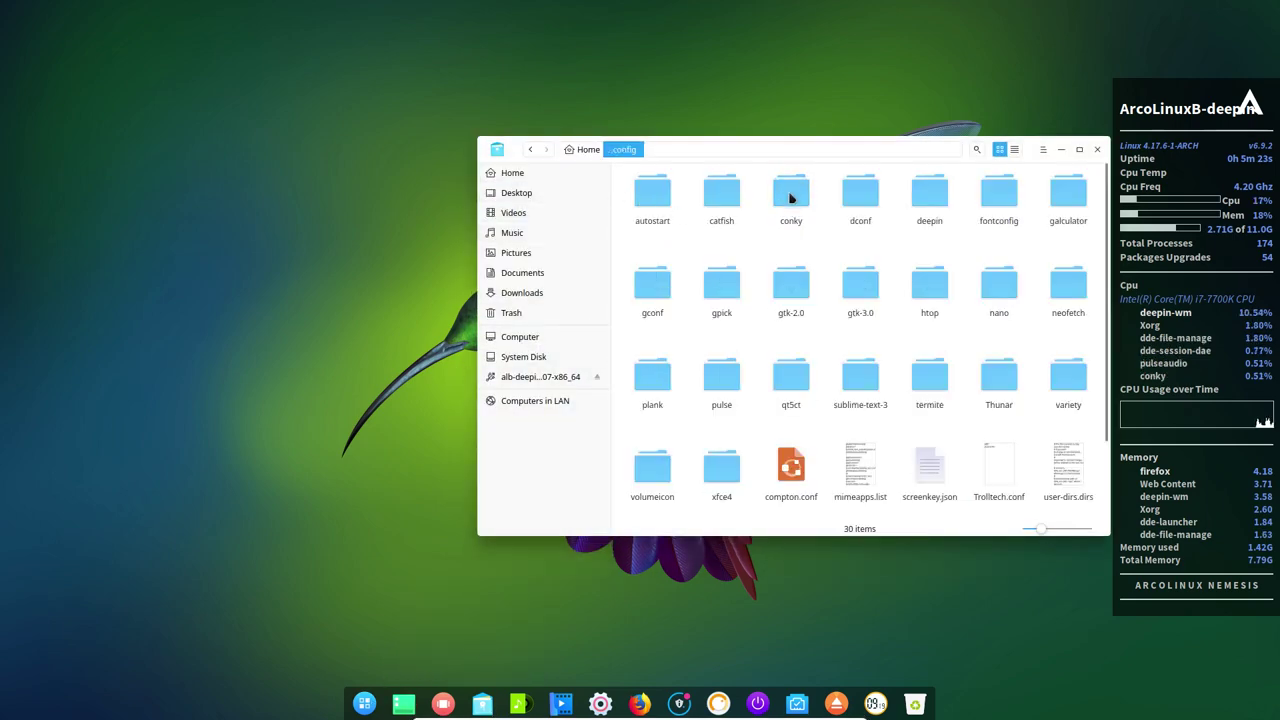
pyautogui.doubleClick(792, 198)
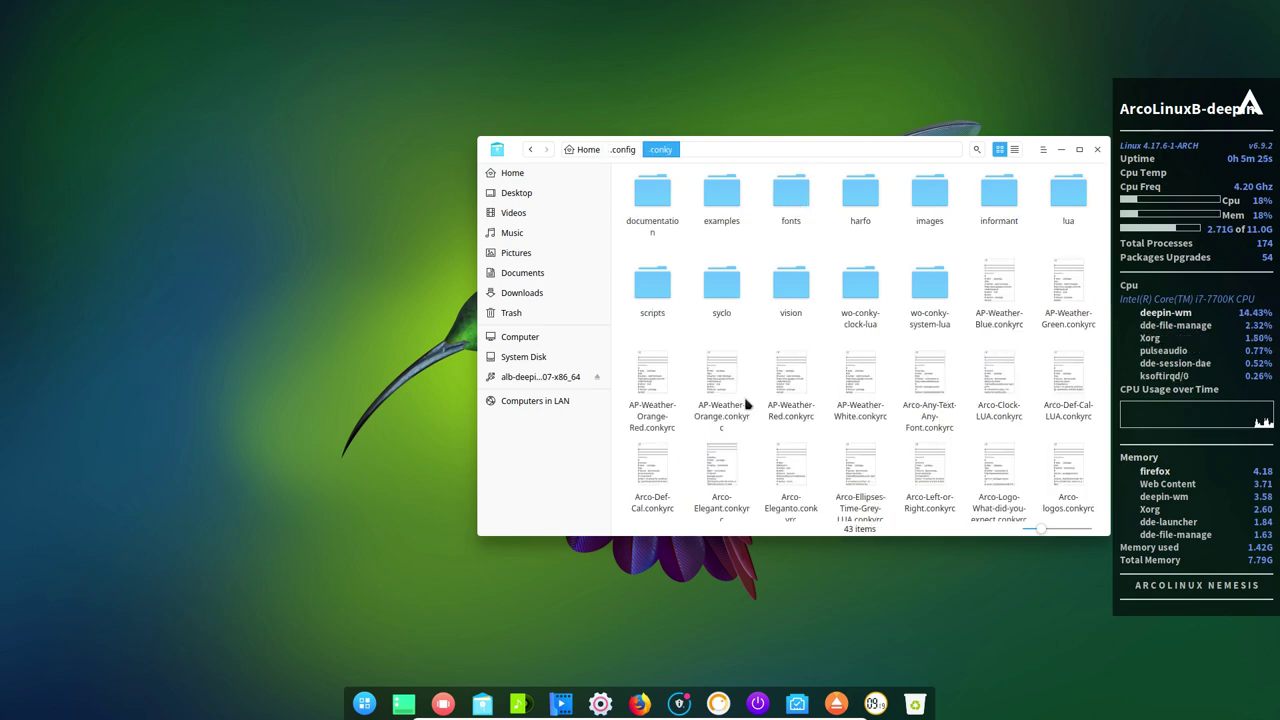
pyautogui.scroll(-5, 748, 403)
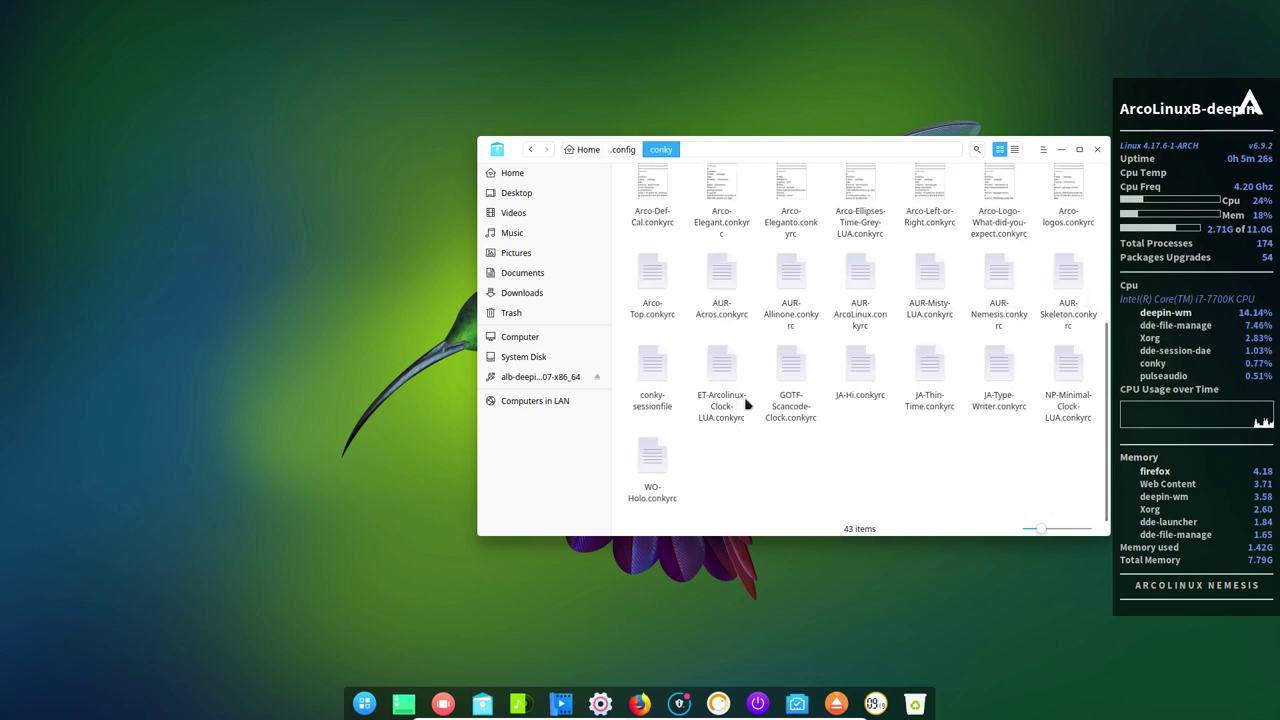
pyautogui.click(645, 365)
pyautogui.doubleClick(645, 366)
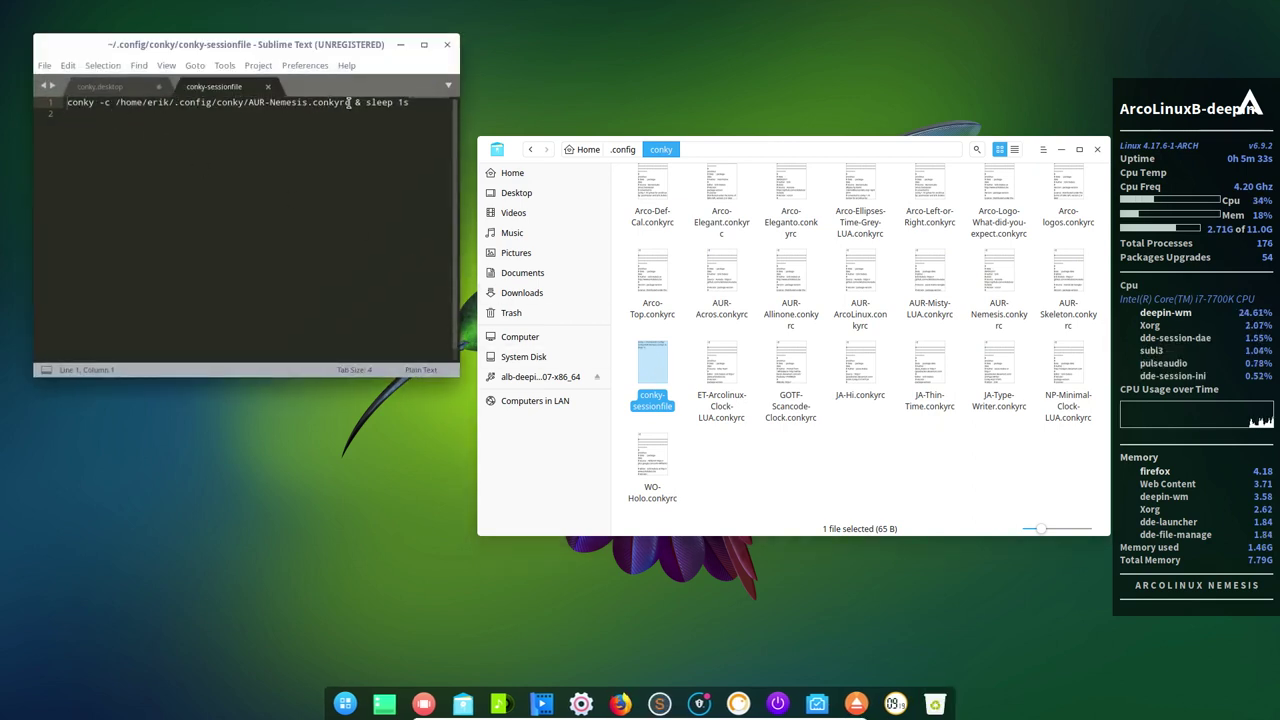
pyautogui.click(447, 44)
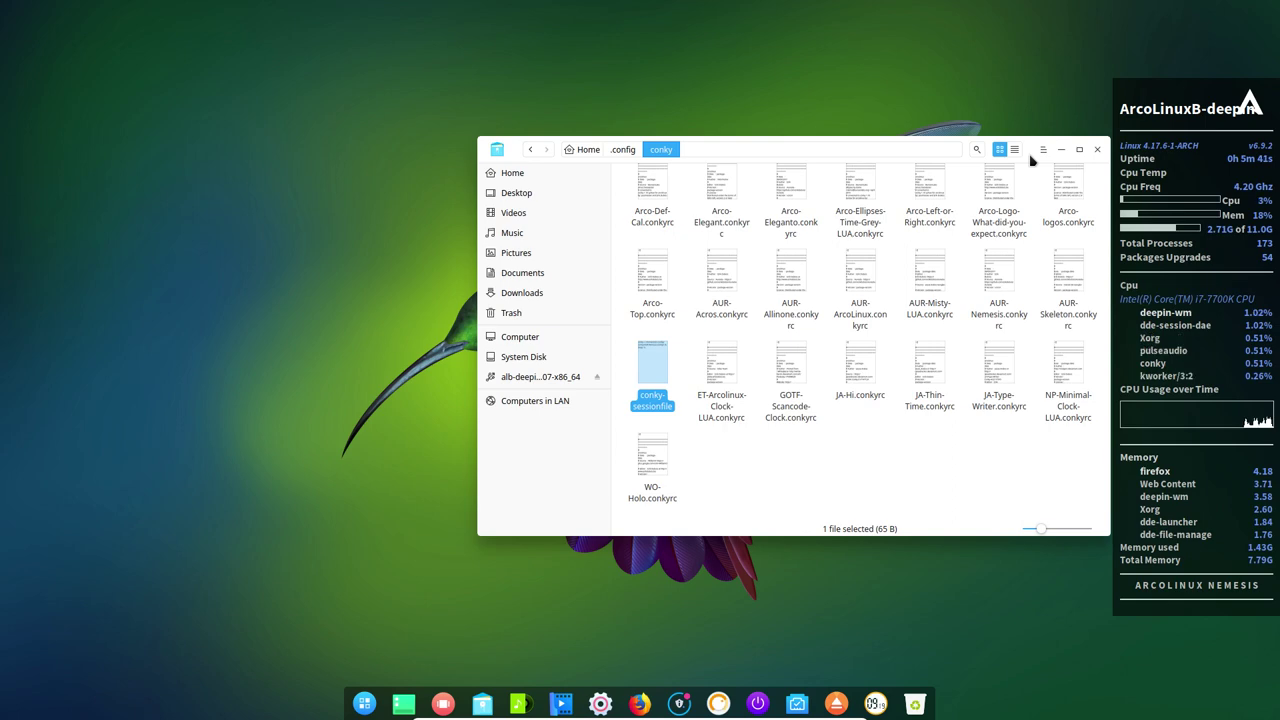
# Step: Return to the autostart folder and bring up options for the unnamed startup file
pyautogui.click(624, 150)
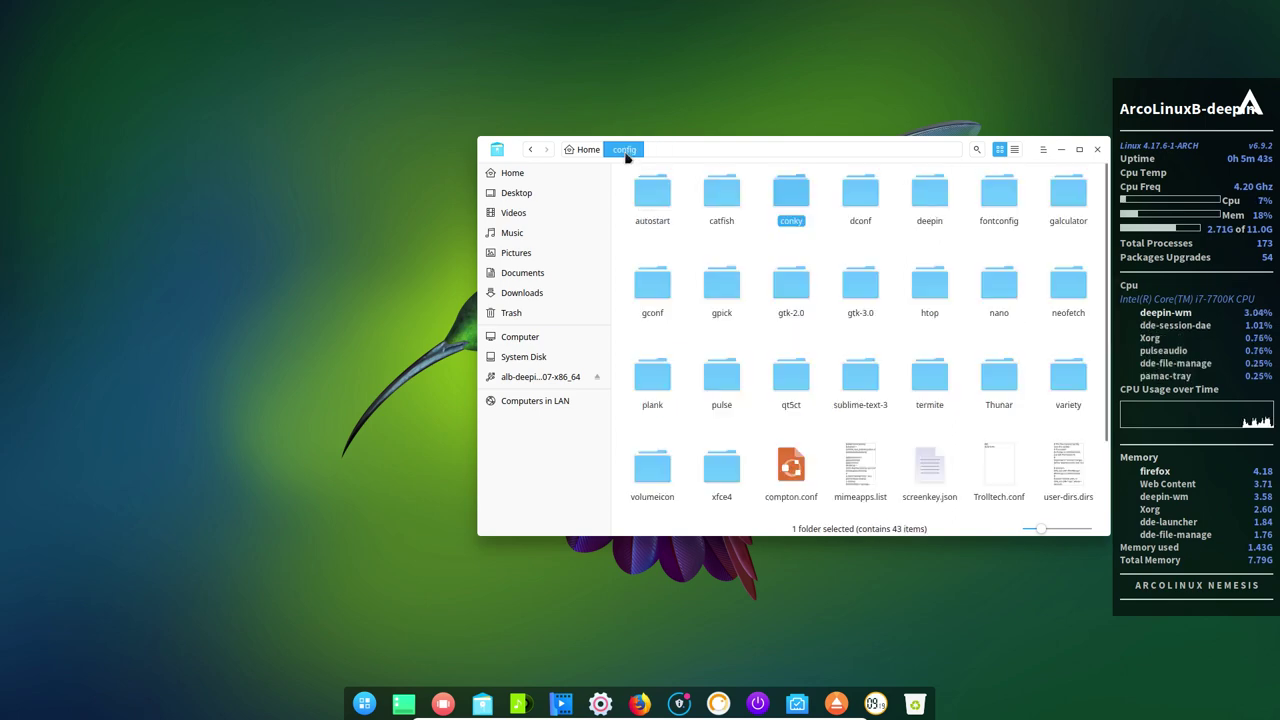
pyautogui.doubleClick(647, 195)
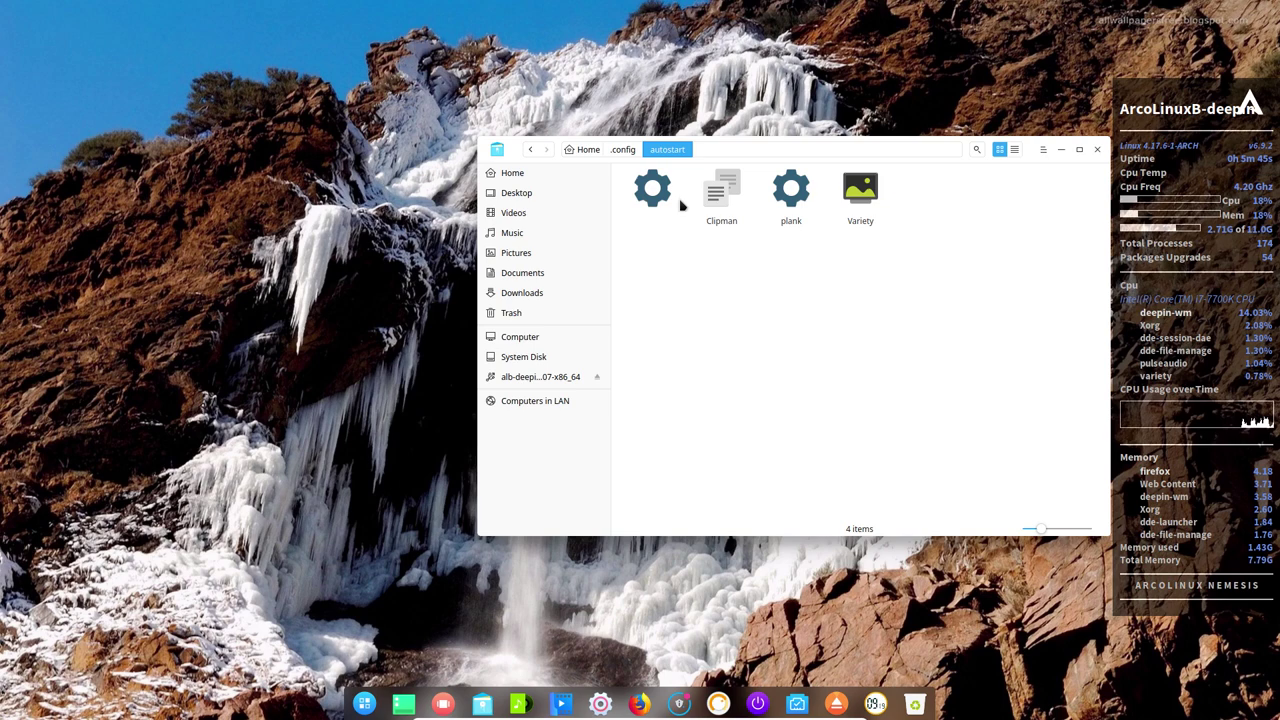
pyautogui.click(665, 192)
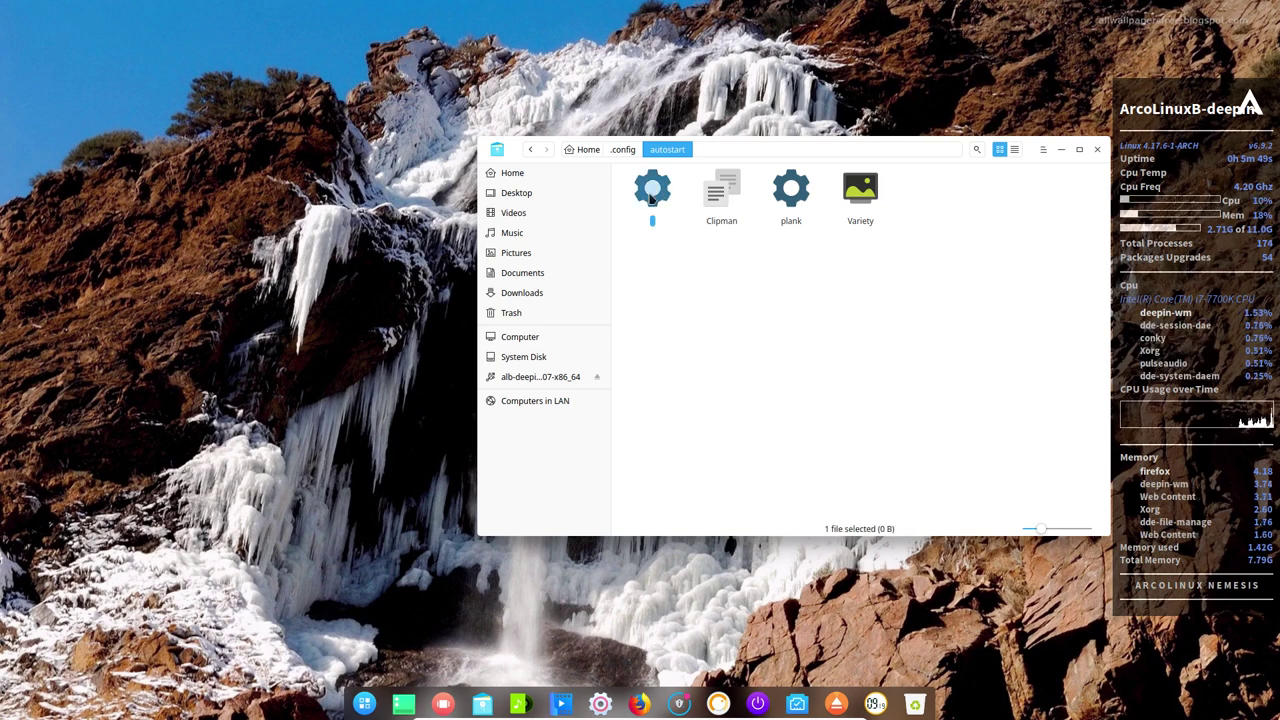
pyautogui.rightClick(650, 198)
# Step: Open the file in Sublime Text and type the session command over the your_action placeholder
pyautogui.moveTo(720, 218)
pyautogui.click(815, 220)
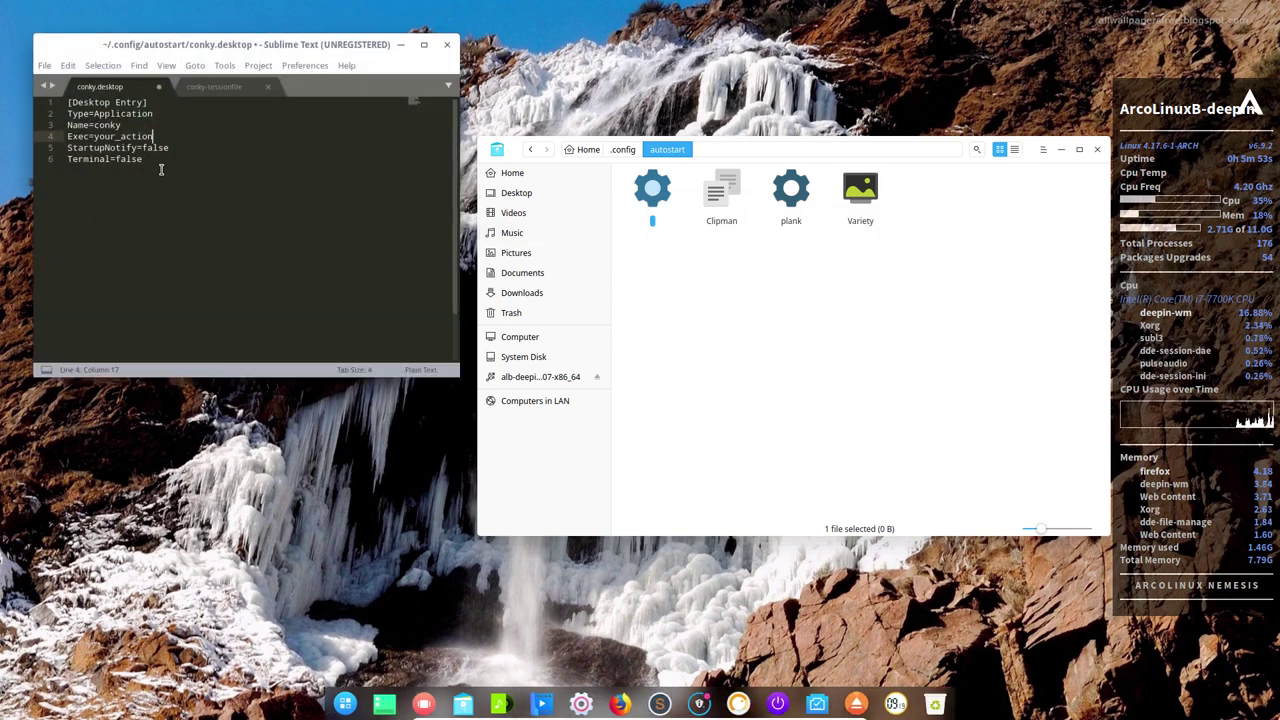
pyautogui.doubleClick(98, 136)
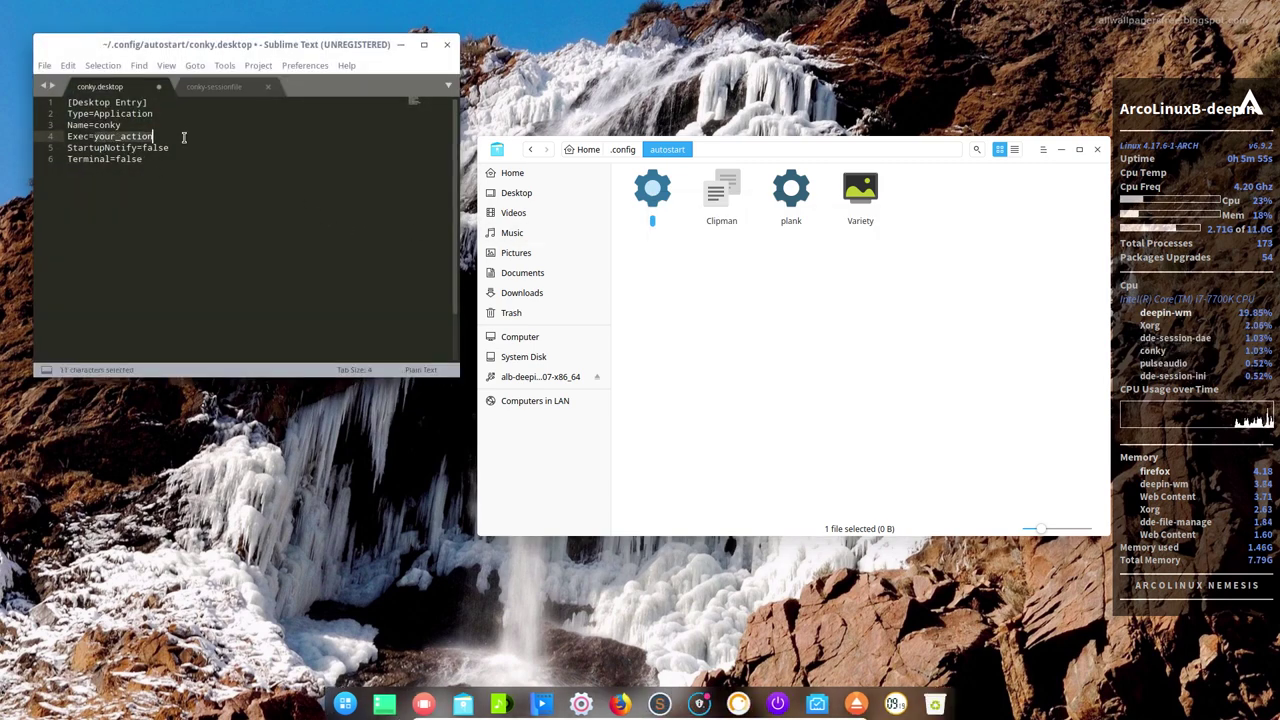
pyautogui.write('a')
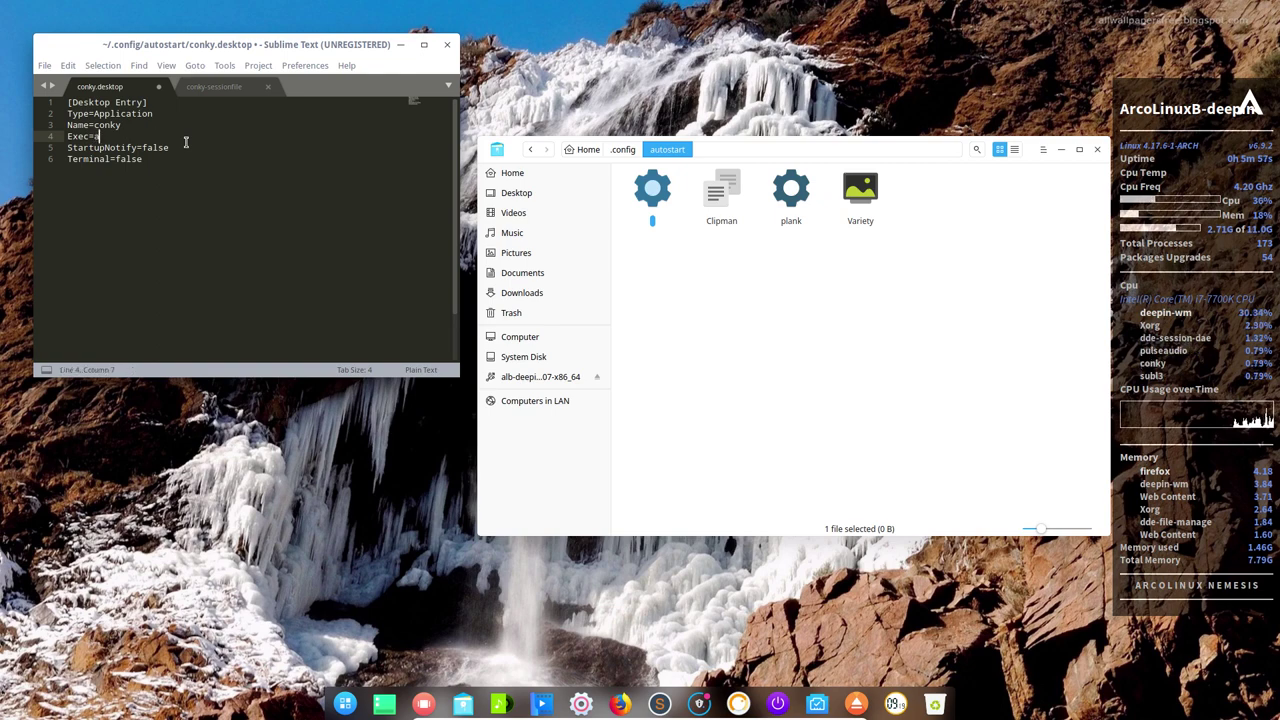
pyautogui.write('n-co')
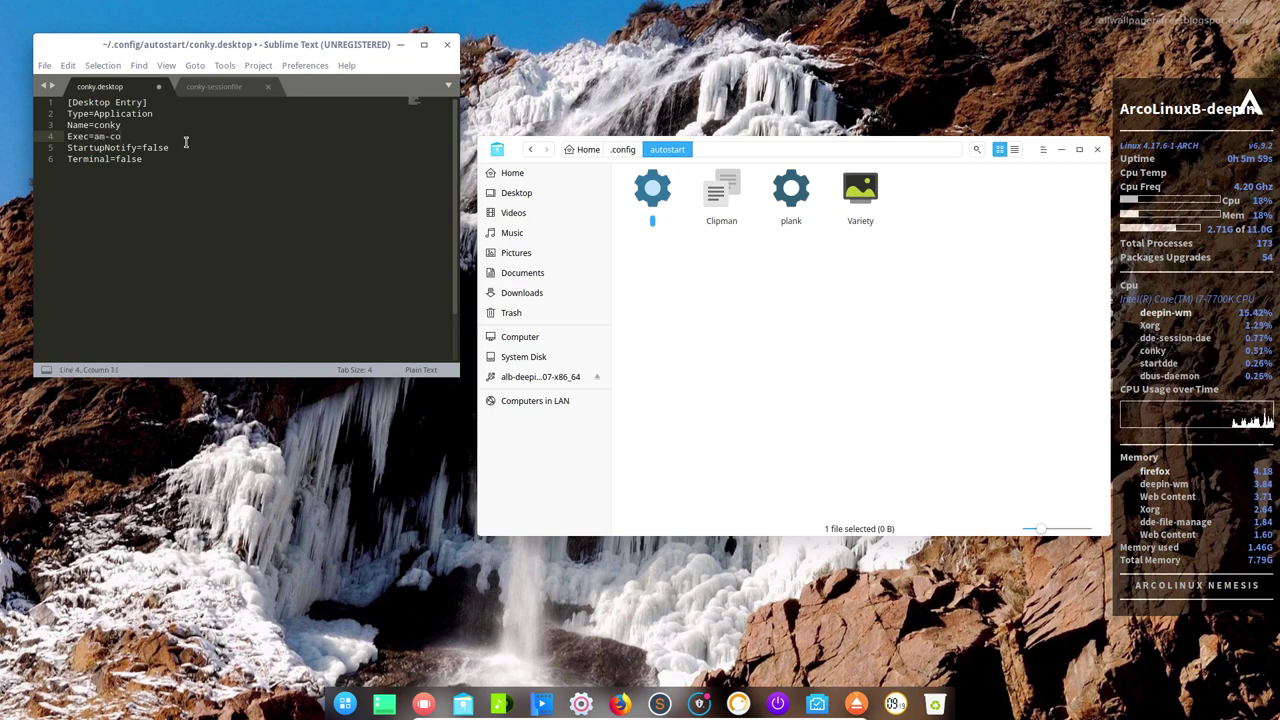
pyautogui.write('nkys')
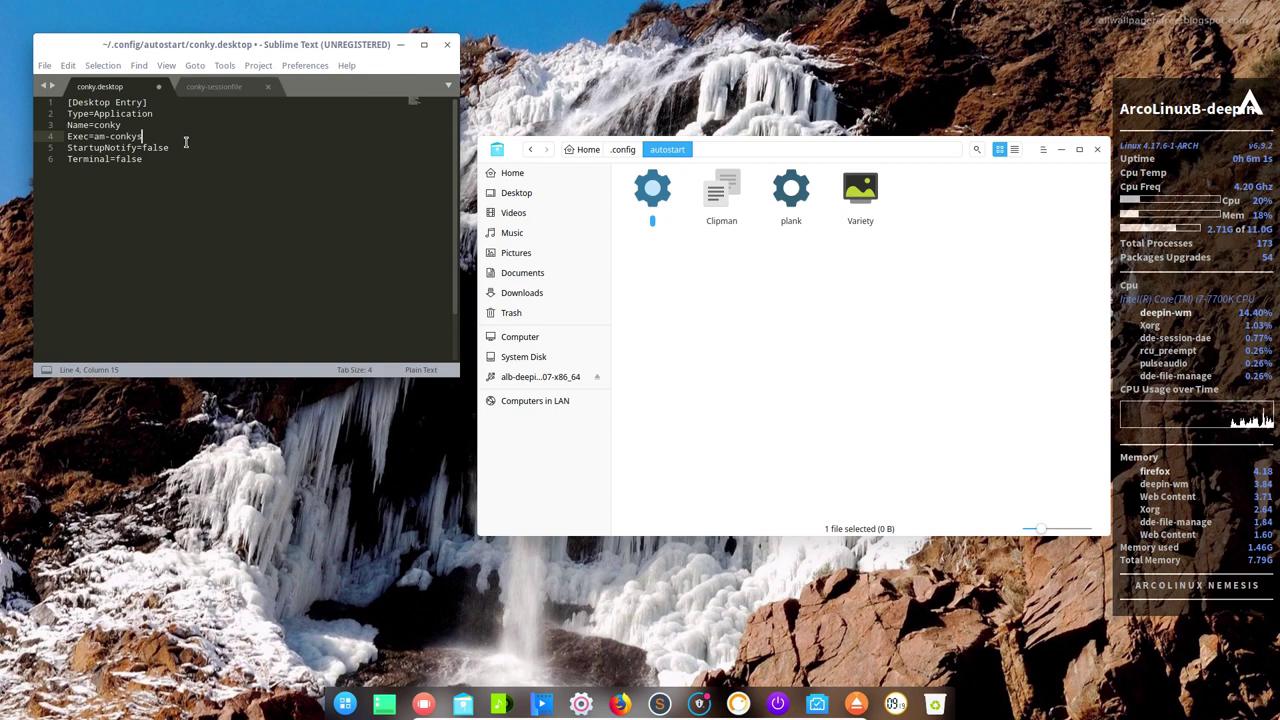
pyautogui.write('ession')
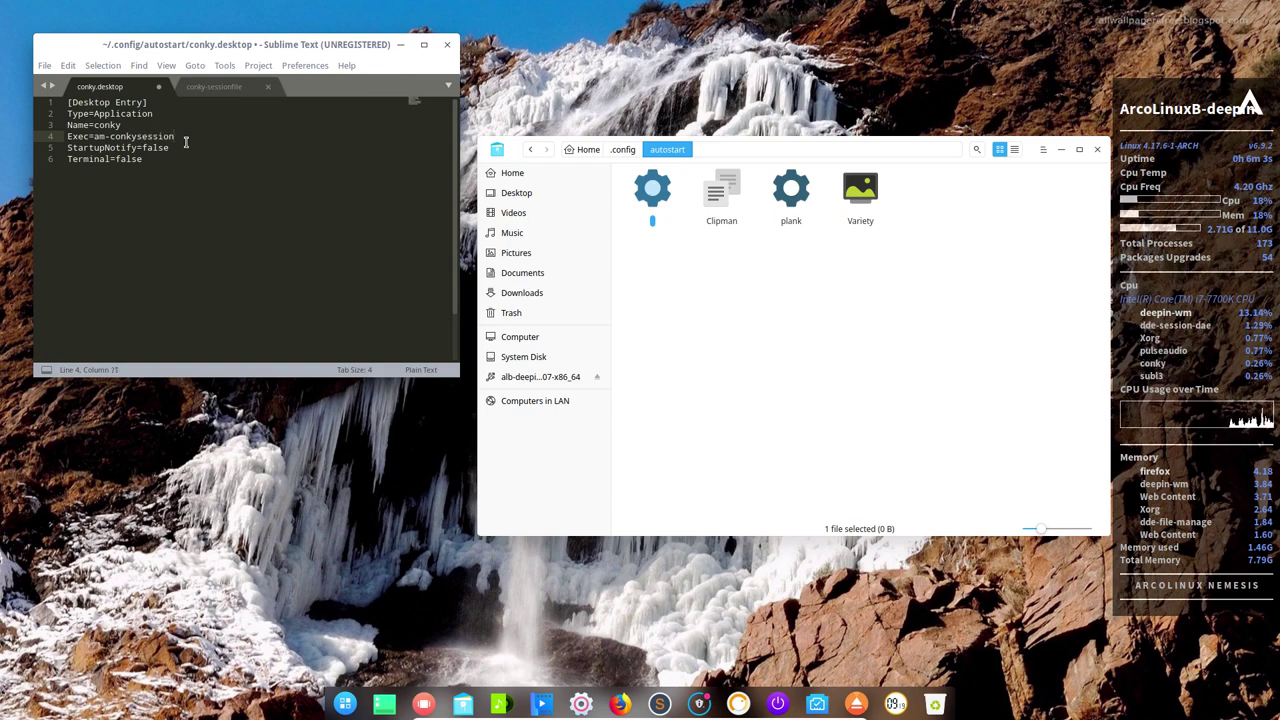
# Step: Verify the am-conky-session name with terminal Tab completion, correct the Exec line and save
pyautogui.hotkey('ctrl', 'alt', 't')
pyautogui.write('am')
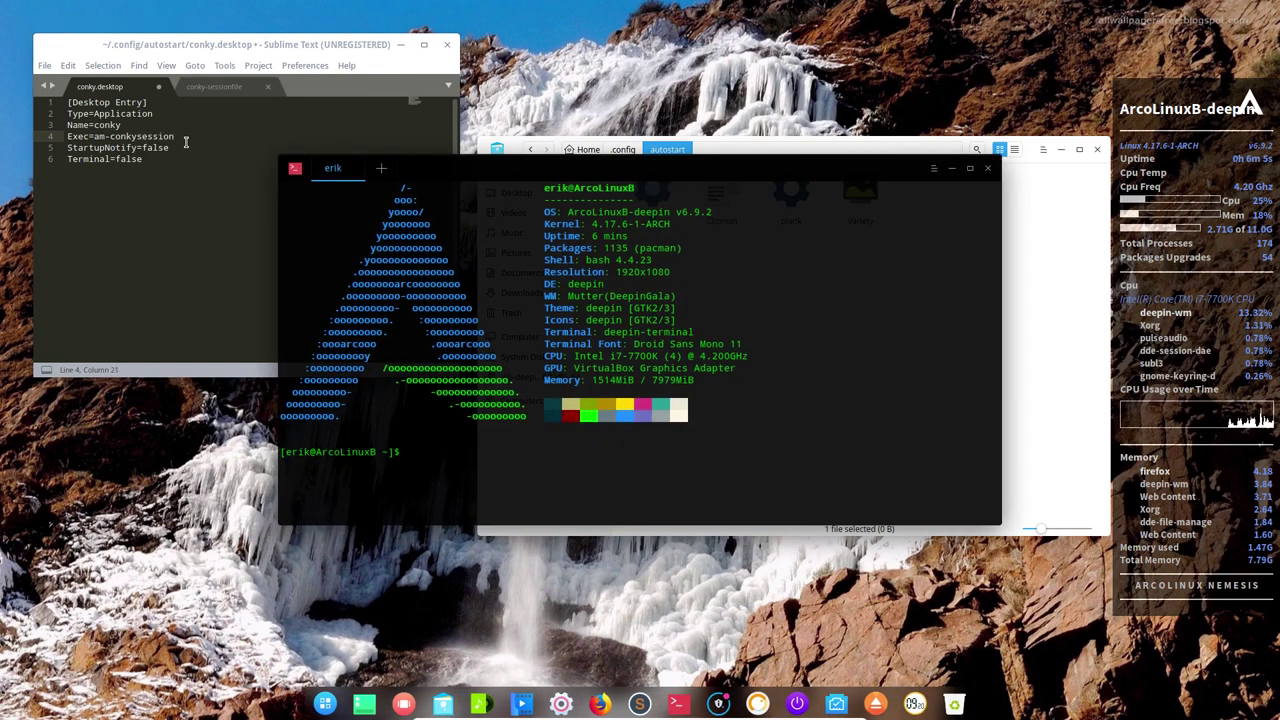
pyautogui.write('-co')
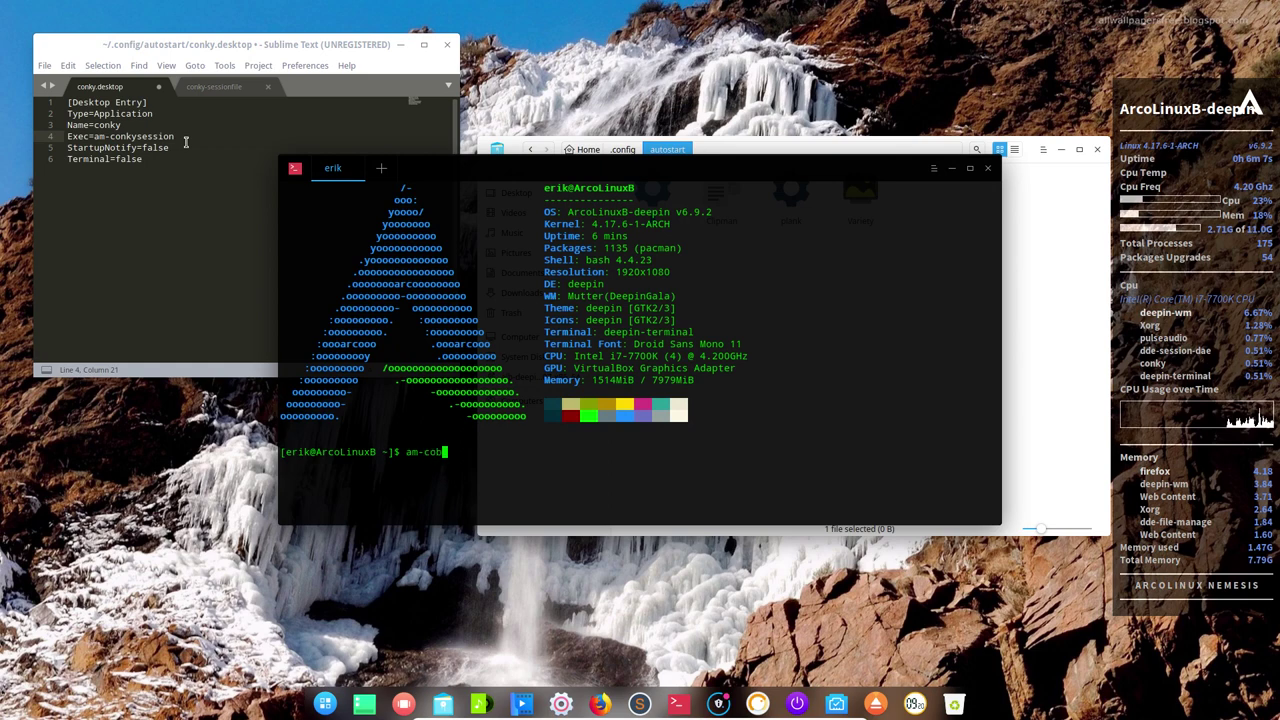
pyautogui.write('nky')
pyautogui.press('Tab')
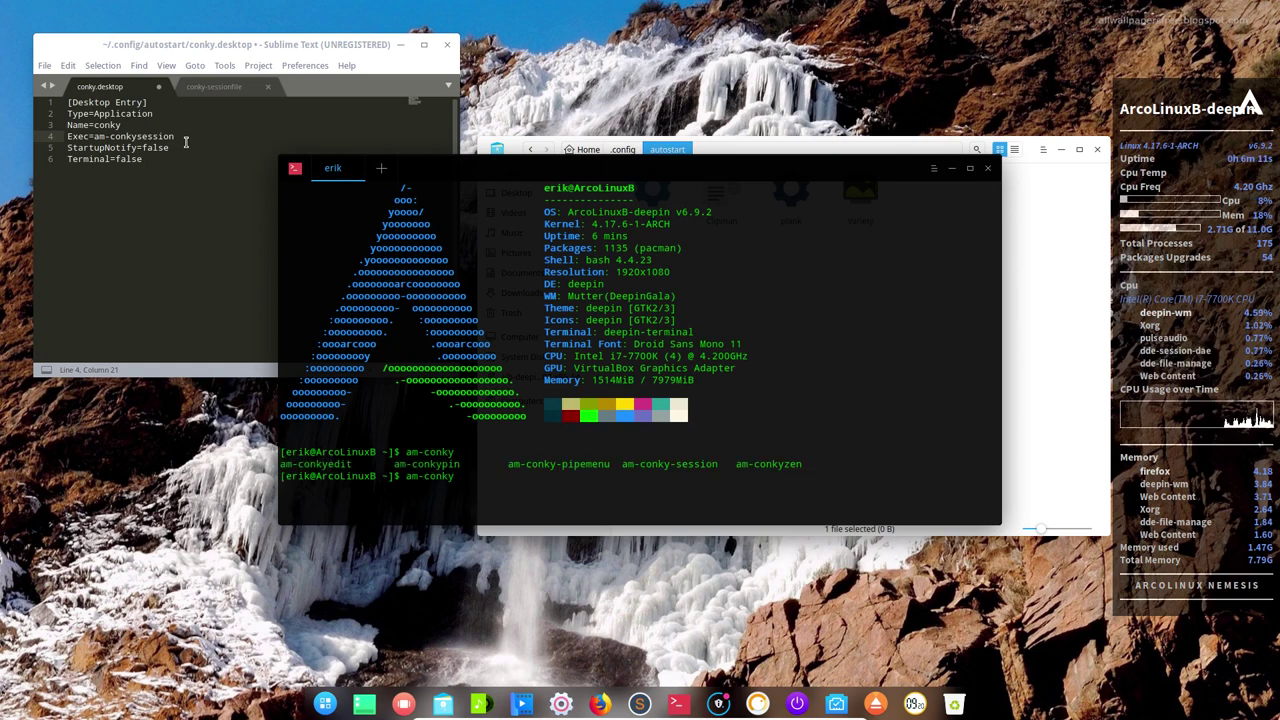
pyautogui.click(135, 136)
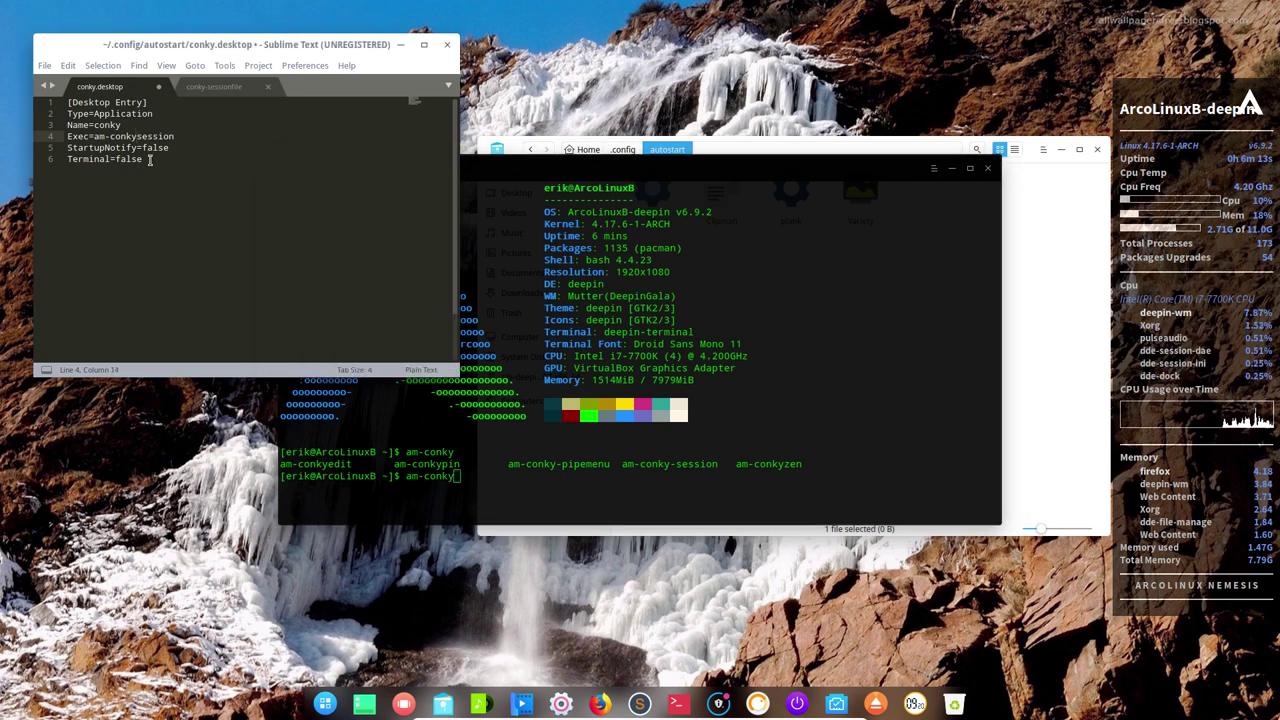
pyautogui.write('-')
pyautogui.hotkey('ctrl', 's')
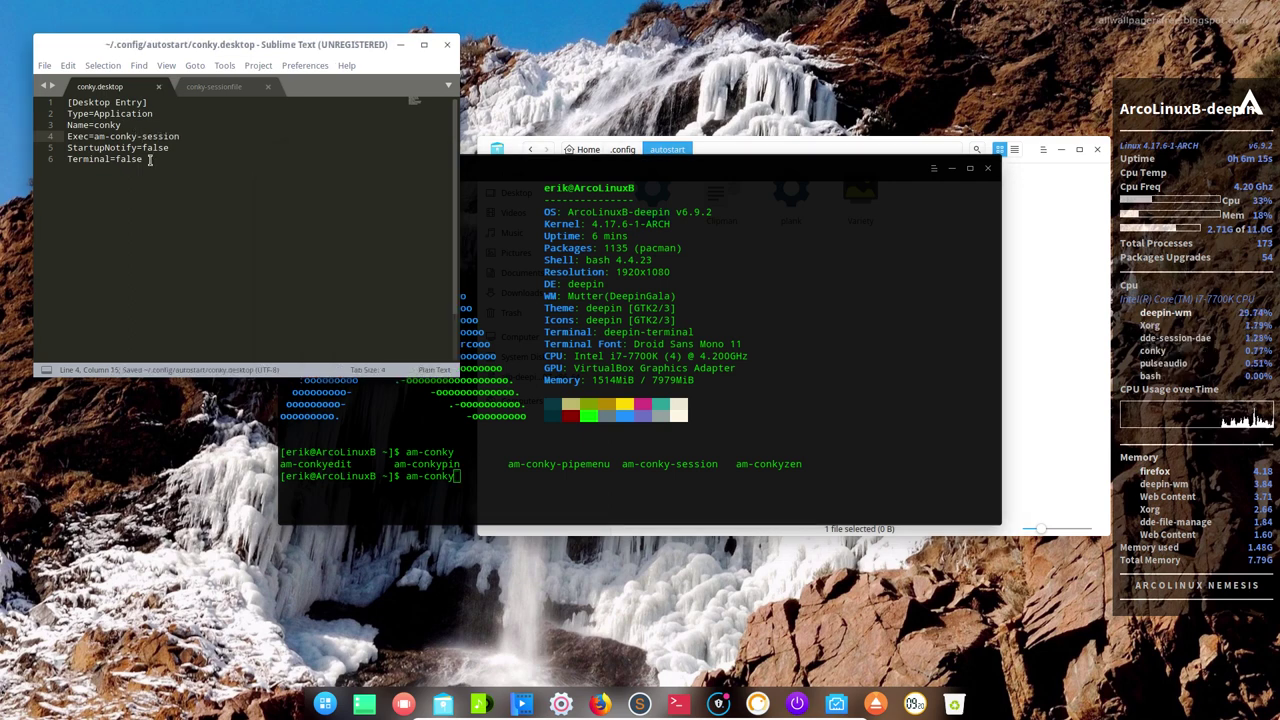
# Step: Review the desktop entry lines, then close the file, Sublime Text, the terminal and file manager
pyautogui.click(110, 116)
pyautogui.click(107, 124)
pyautogui.click(137, 136)
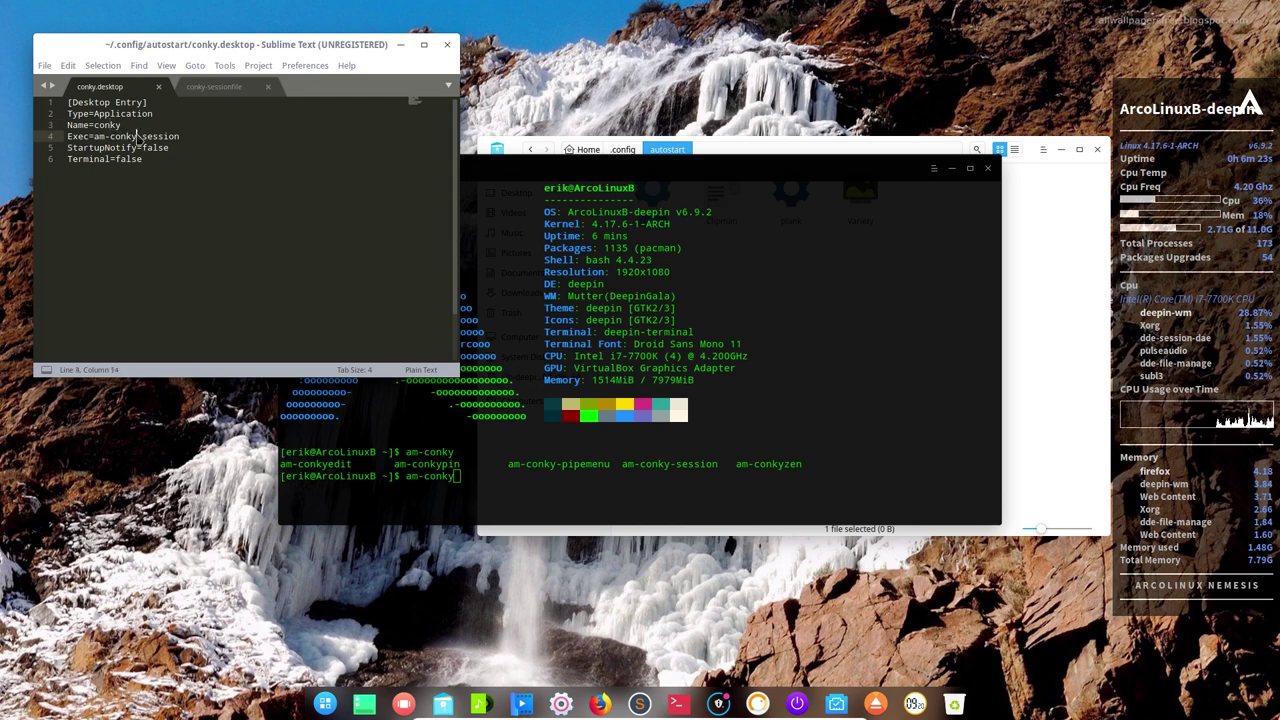
pyautogui.click(125, 147)
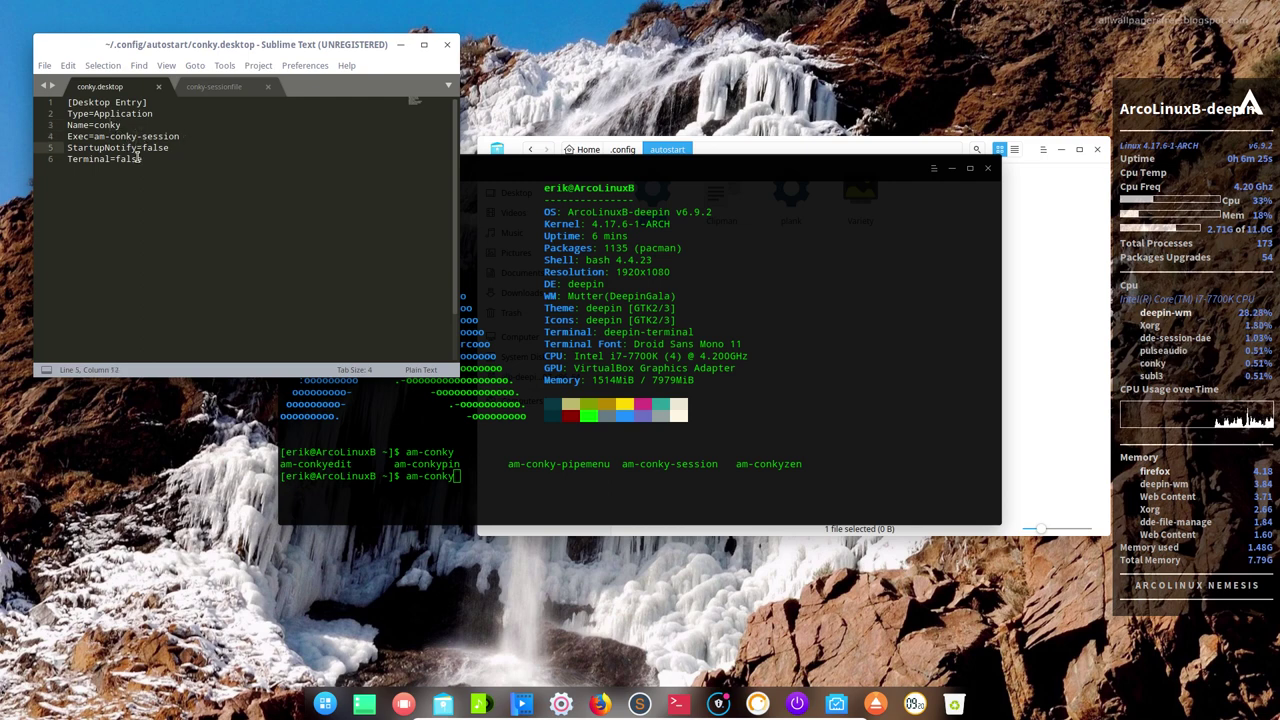
pyautogui.click(137, 158)
pyautogui.click(158, 86)
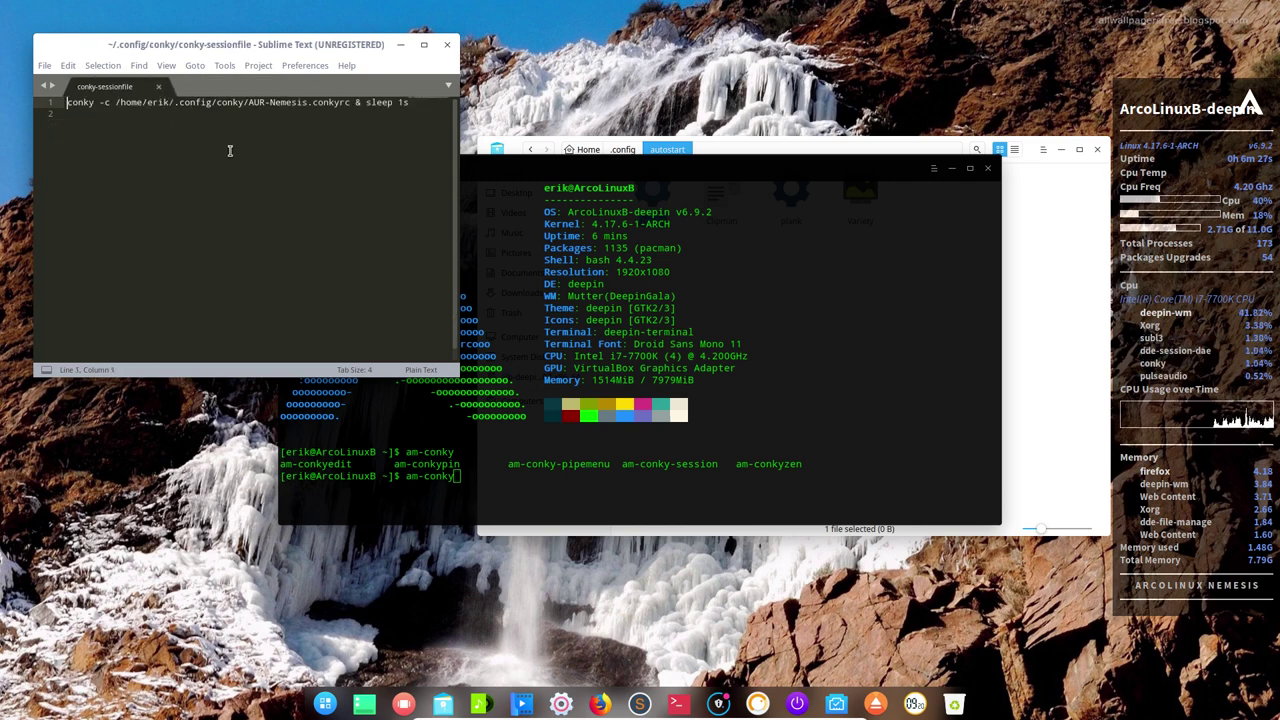
pyautogui.click(447, 44)
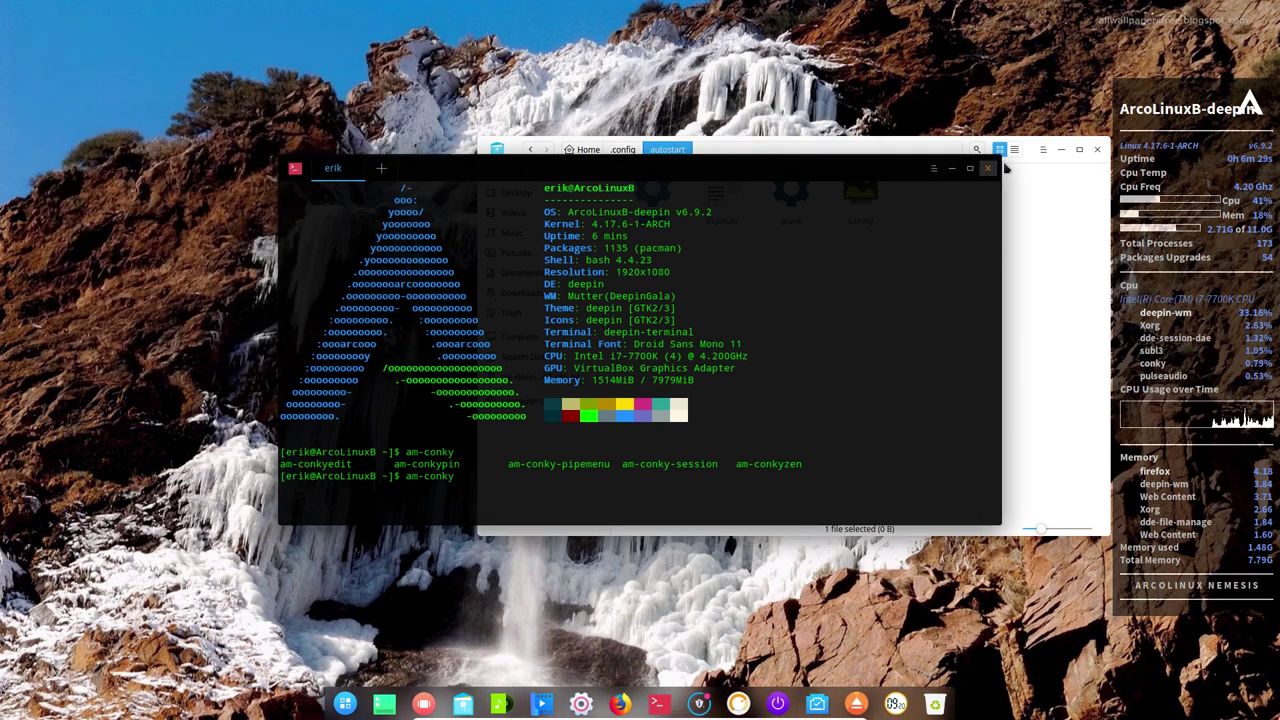
pyautogui.click(988, 168)
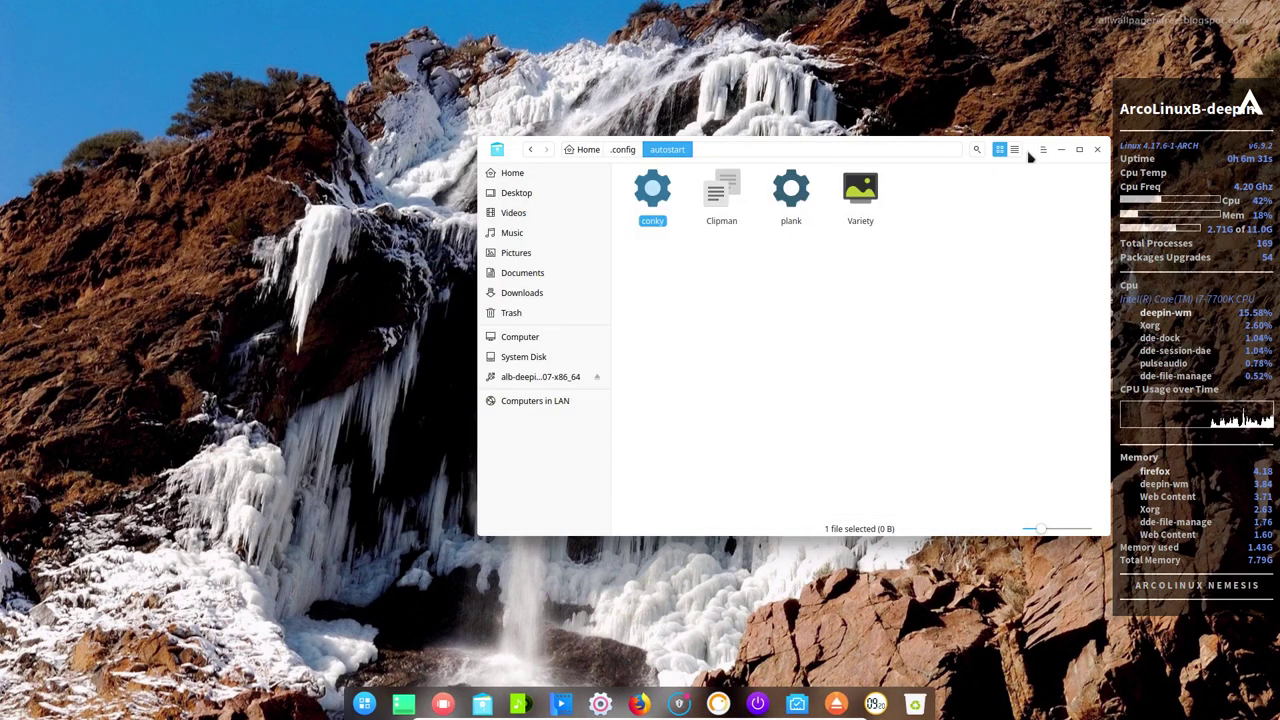
pyautogui.moveTo(1030, 157); pyautogui.dragTo(902, 171)
pyautogui.click(966, 166)
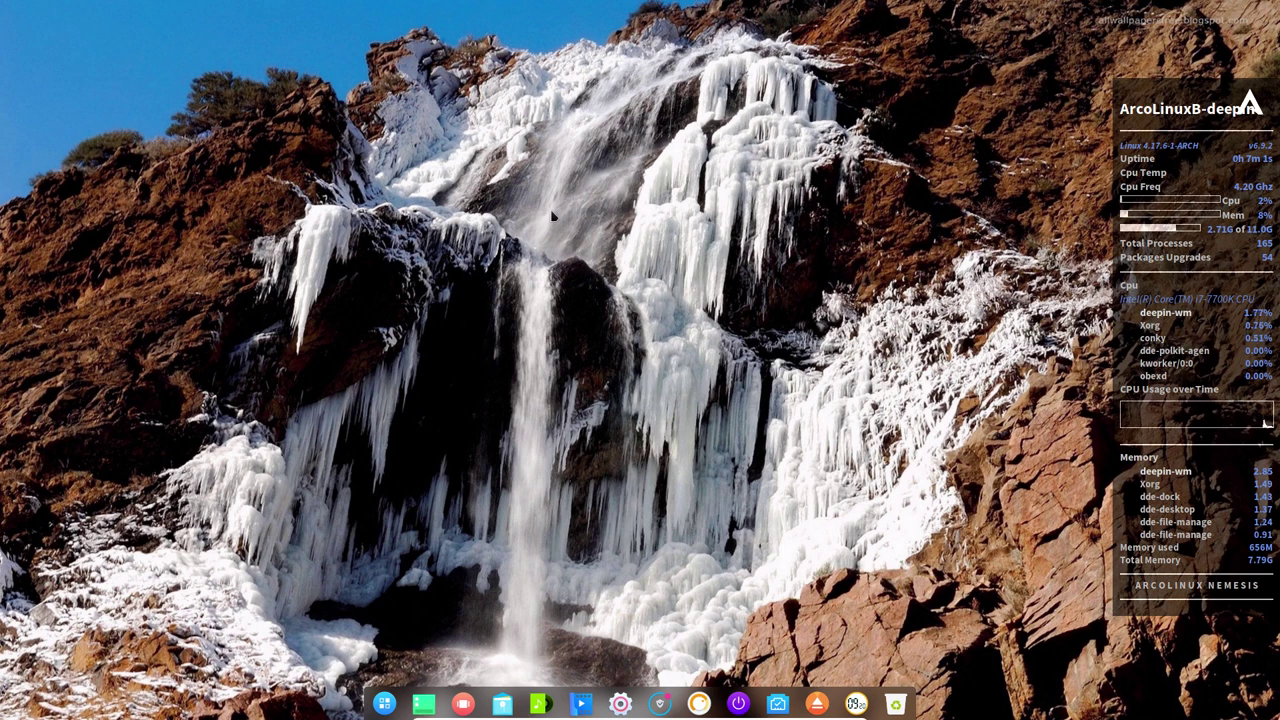
# Step: Navigate the file manager from Computer through System Disk to /usr/share/applications
pyautogui.click(503, 704)
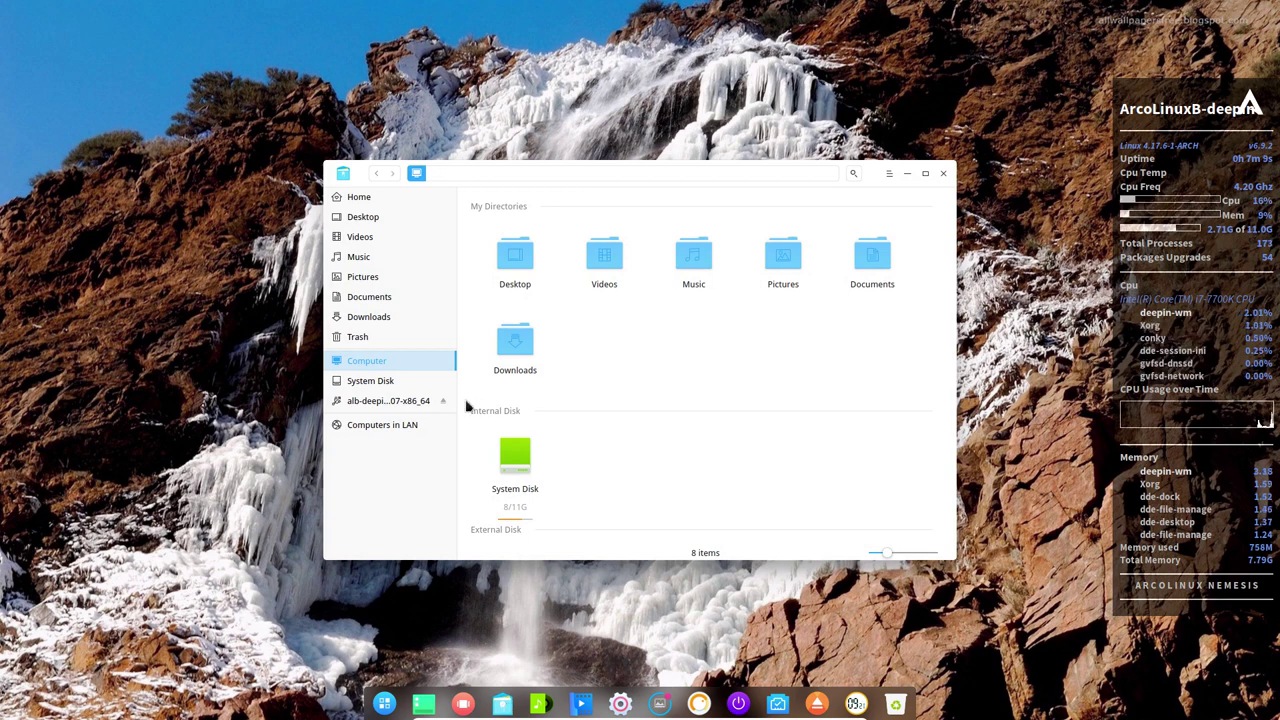
pyautogui.click(369, 200)
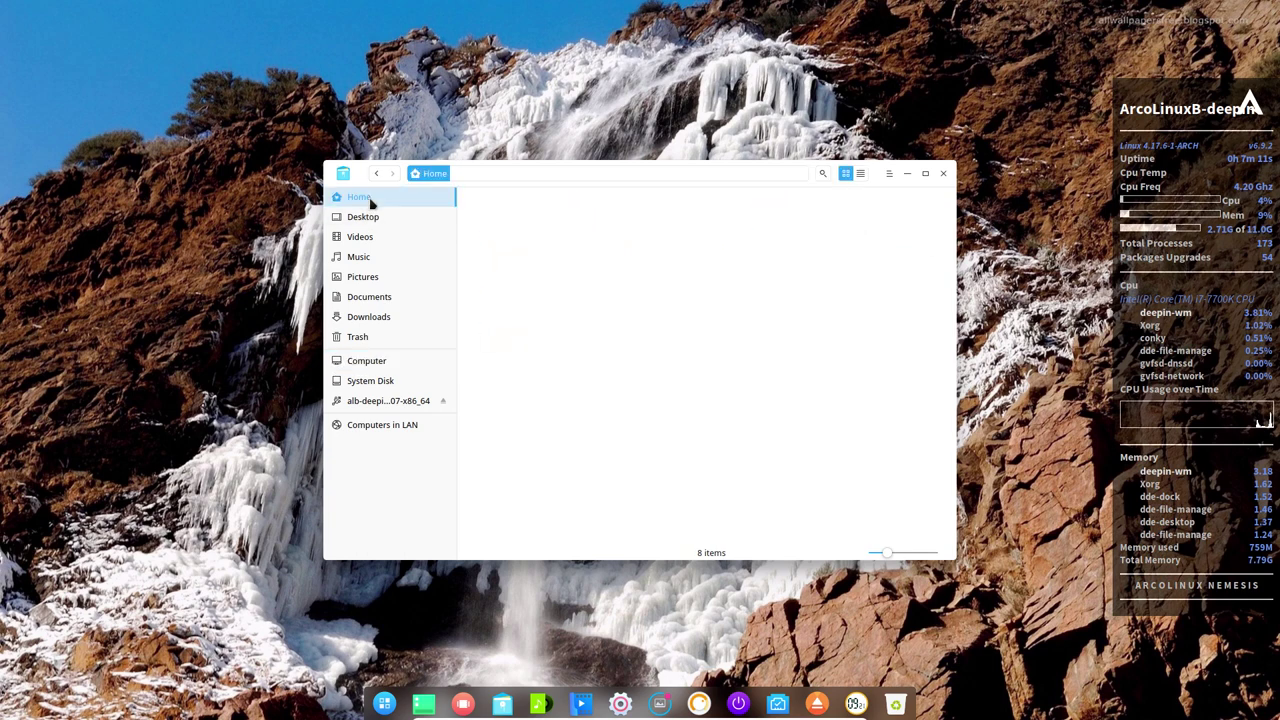
pyautogui.click(405, 364)
pyautogui.click(520, 459)
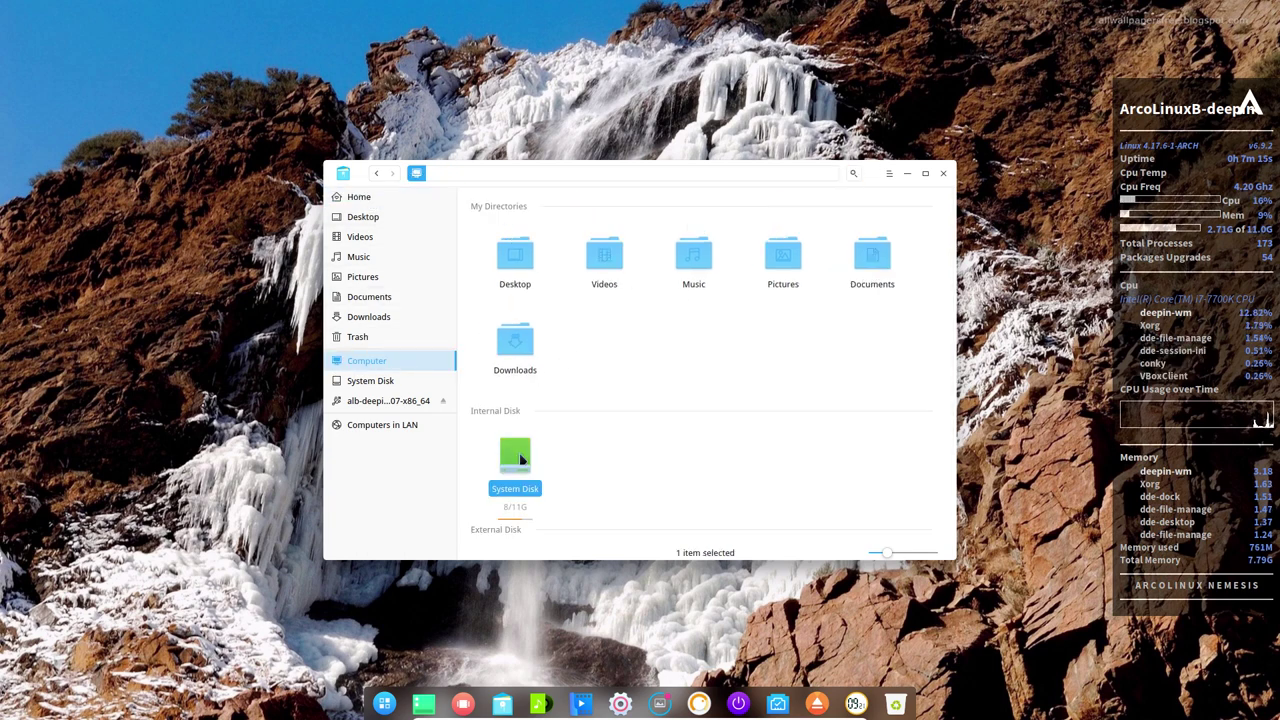
pyautogui.doubleClick(520, 459)
pyautogui.doubleClick(700, 398)
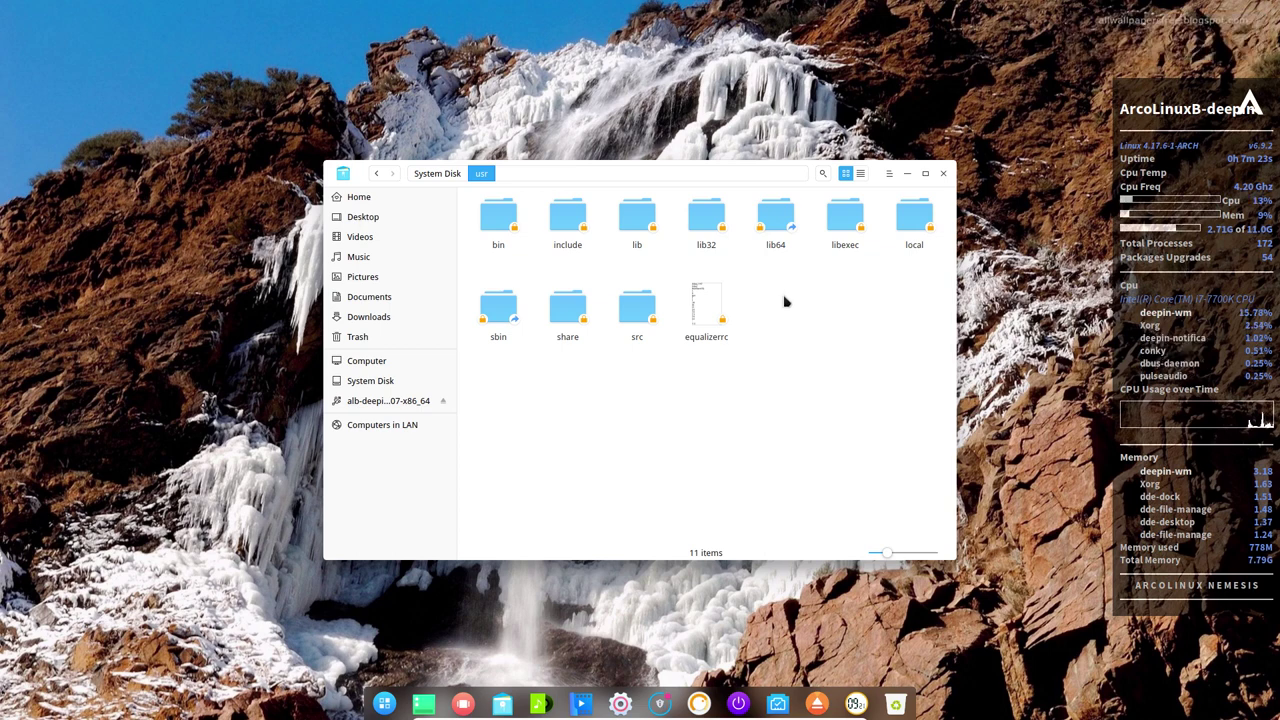
pyautogui.doubleClick(572, 312)
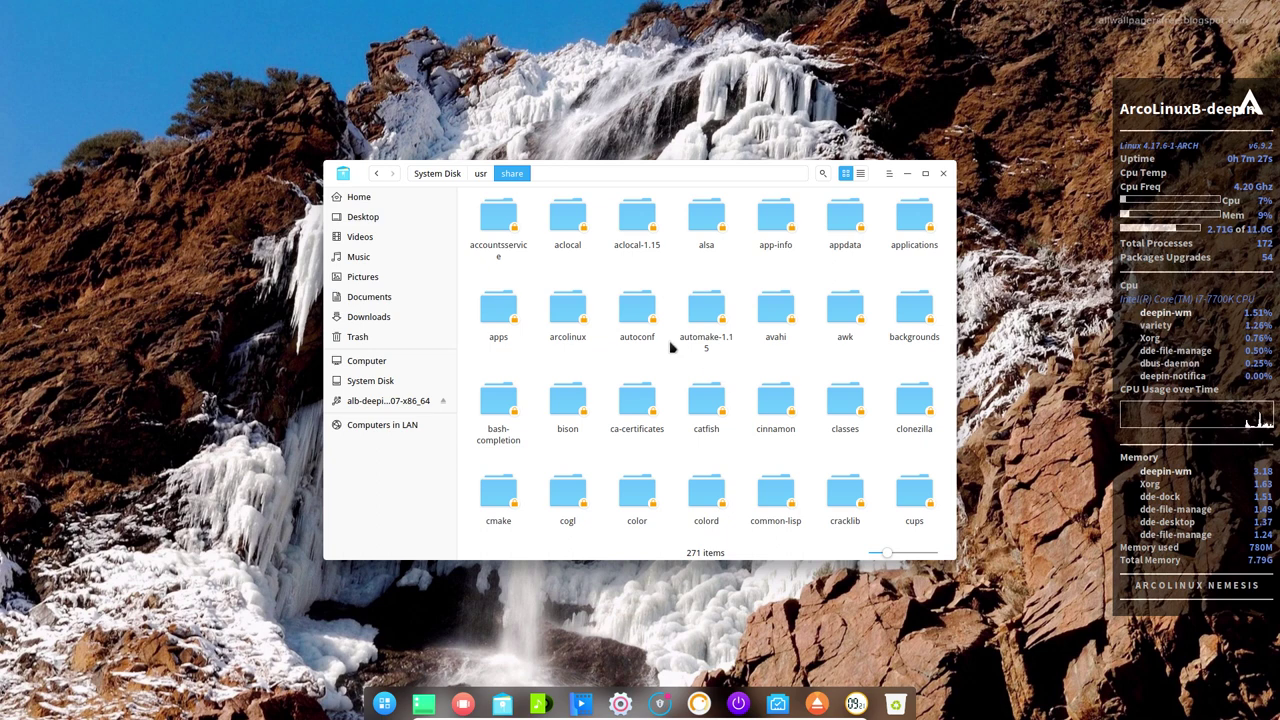
pyautogui.doubleClick(914, 222)
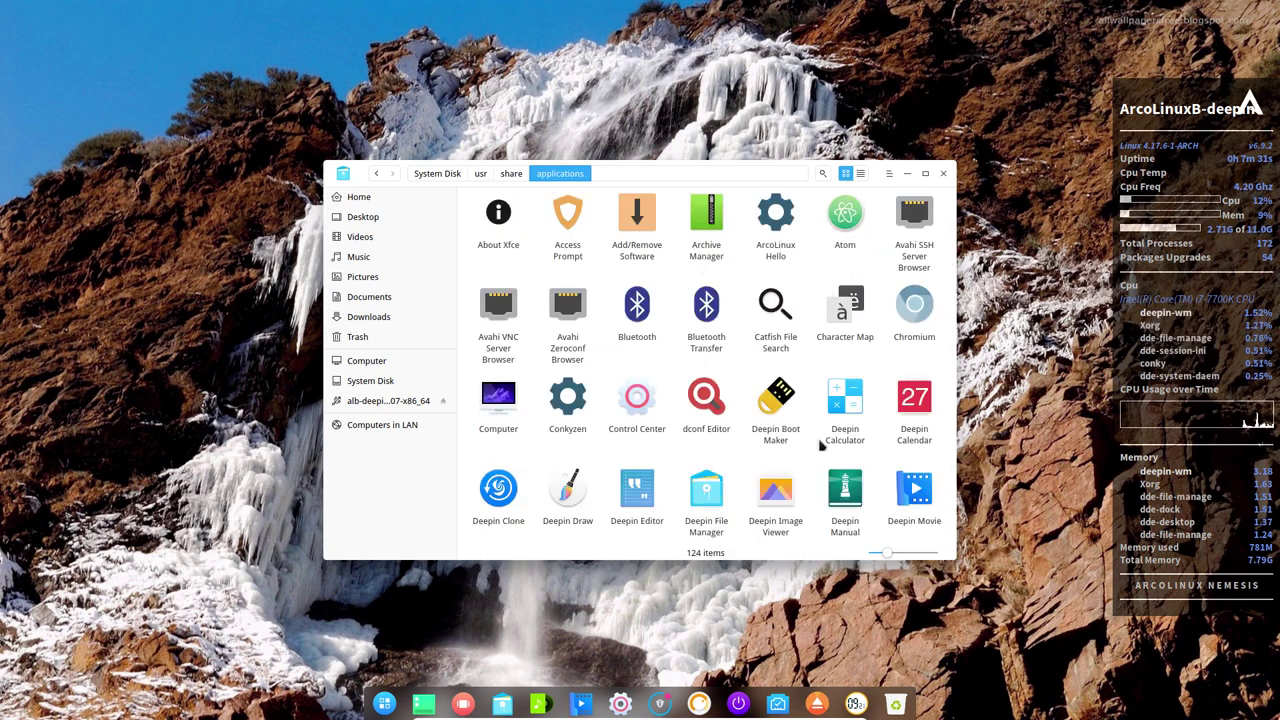
# Step: Scroll the /usr/share/applications grid until the Nomacs launcher is visible
pyautogui.scroll(-6, 820, 446)
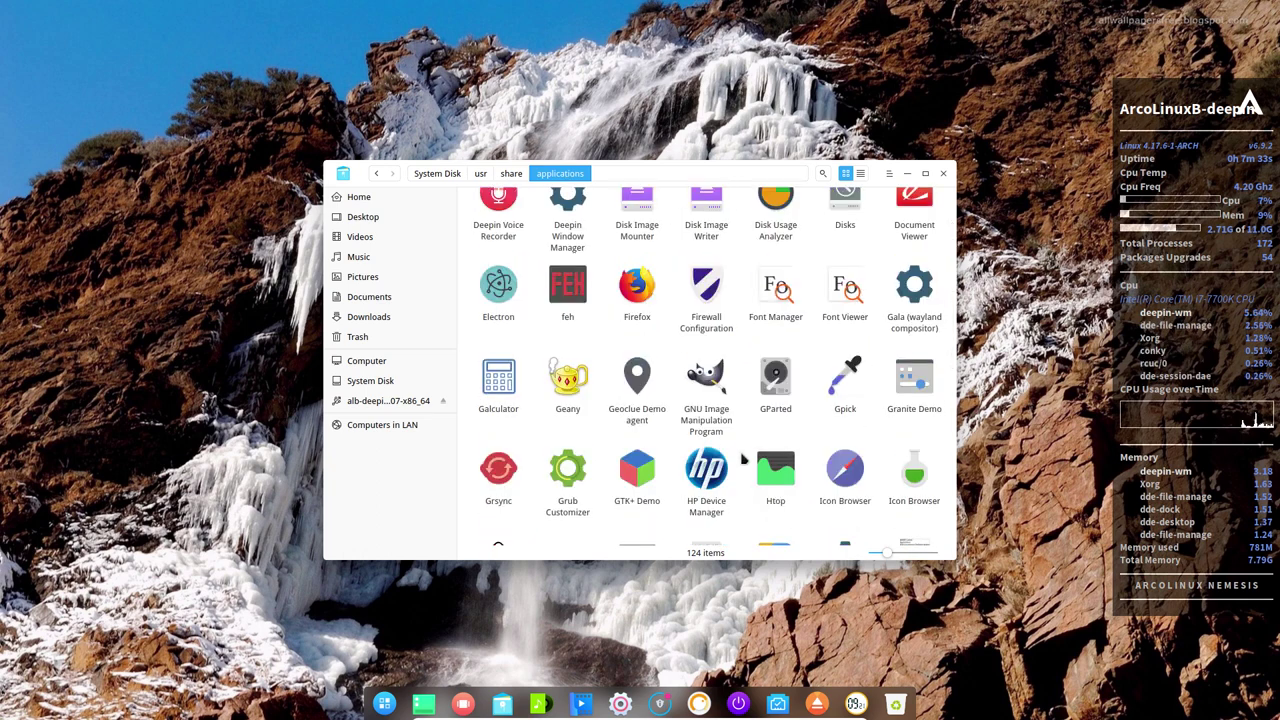
pyautogui.scroll(-1, 743, 458)
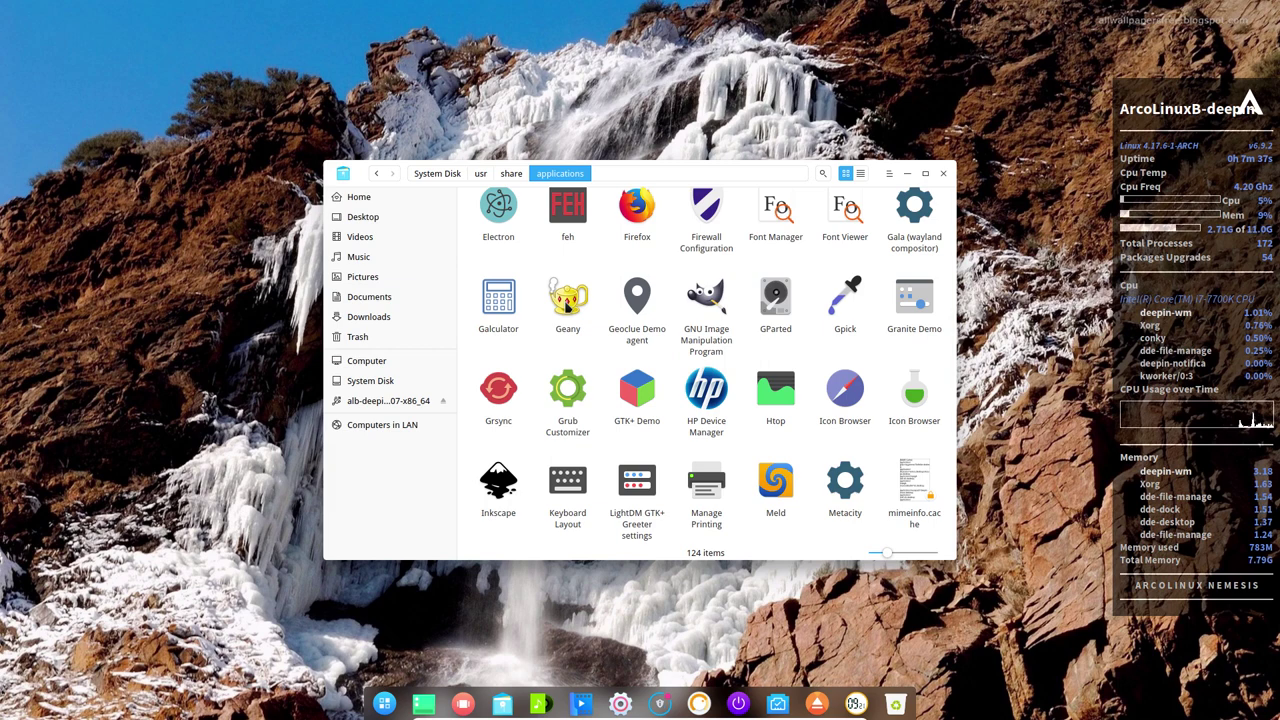
pyautogui.scroll(3, 625, 298)
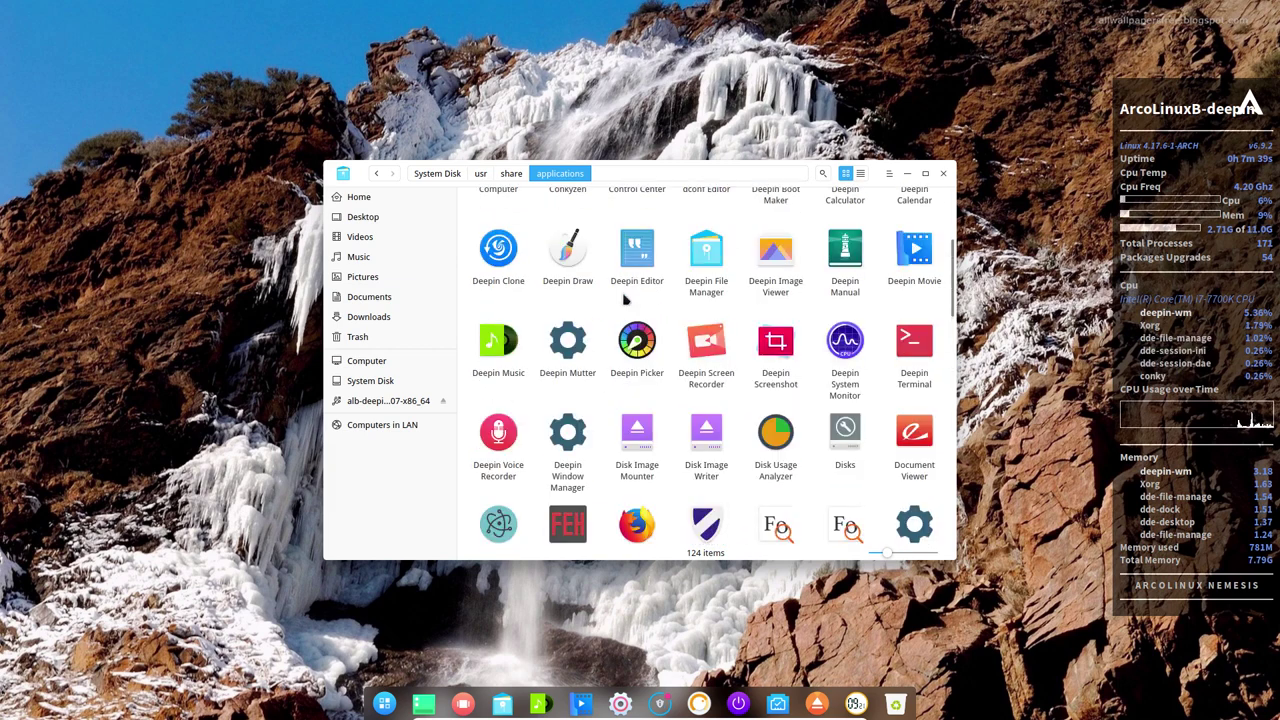
pyautogui.scroll(1, 625, 298)
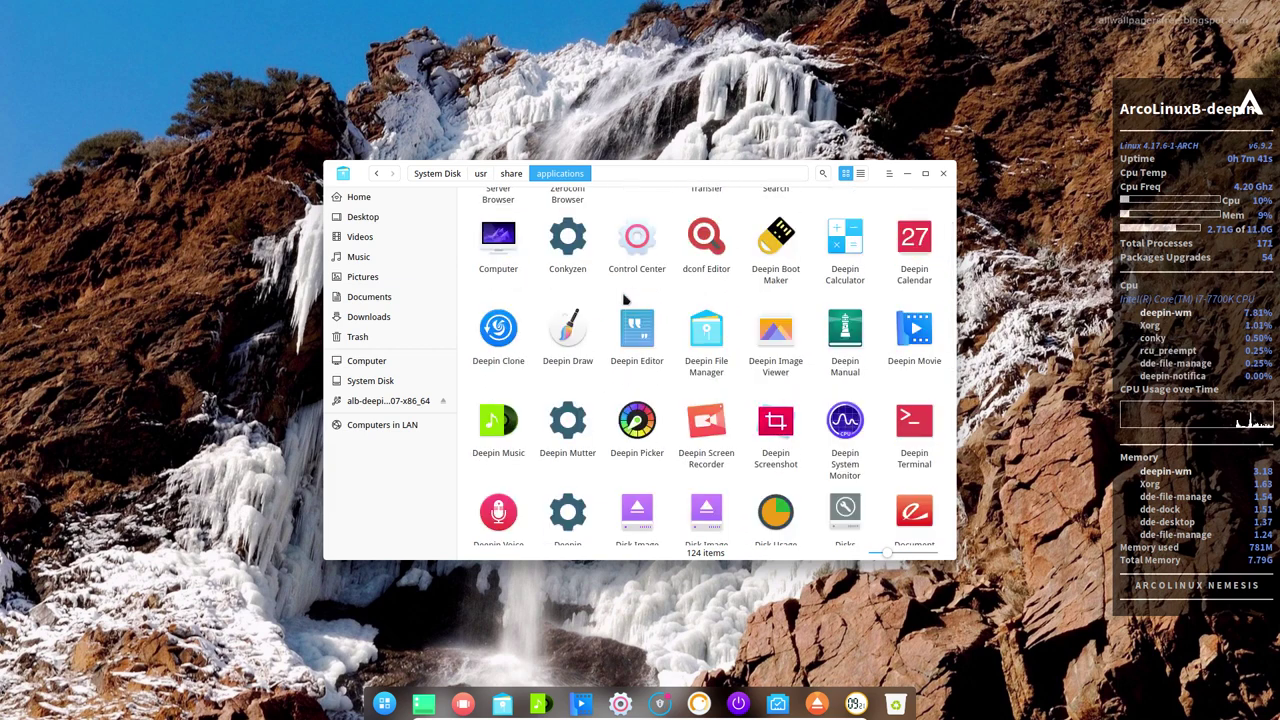
pyautogui.scroll(-1, 625, 298)
pyautogui.scroll(3, 625, 298)
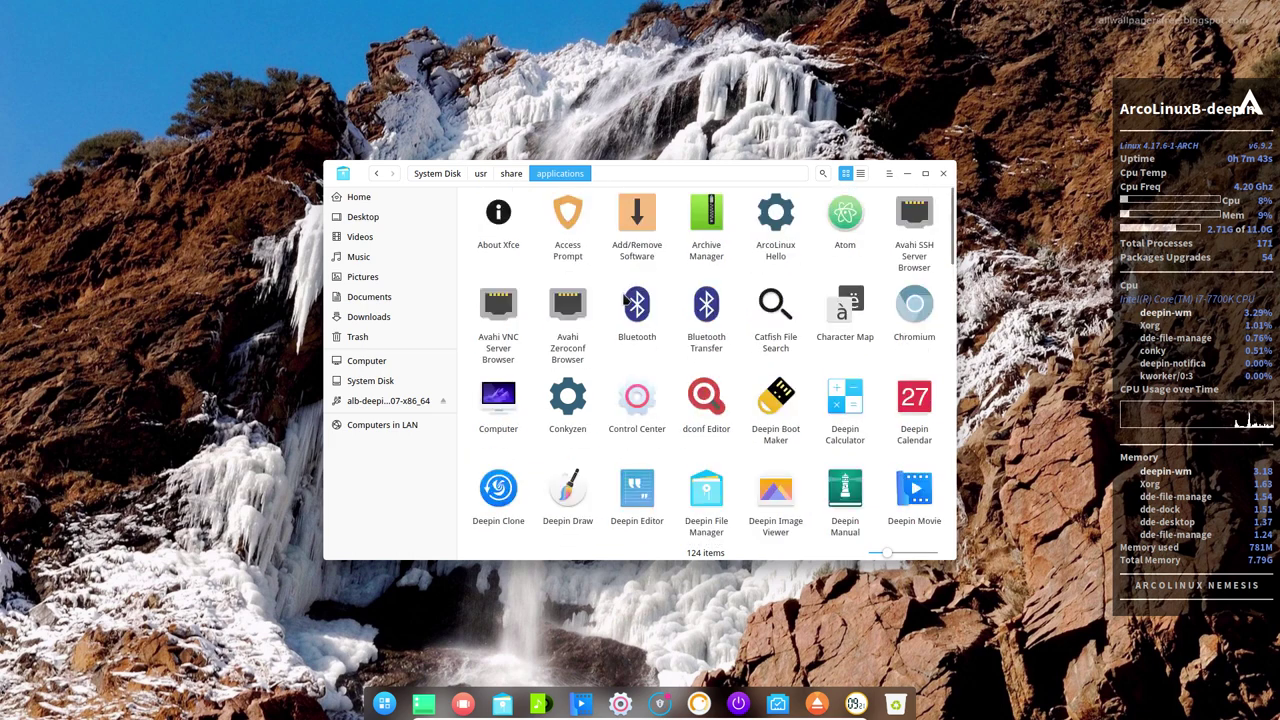
pyautogui.scroll(-3, 625, 298)
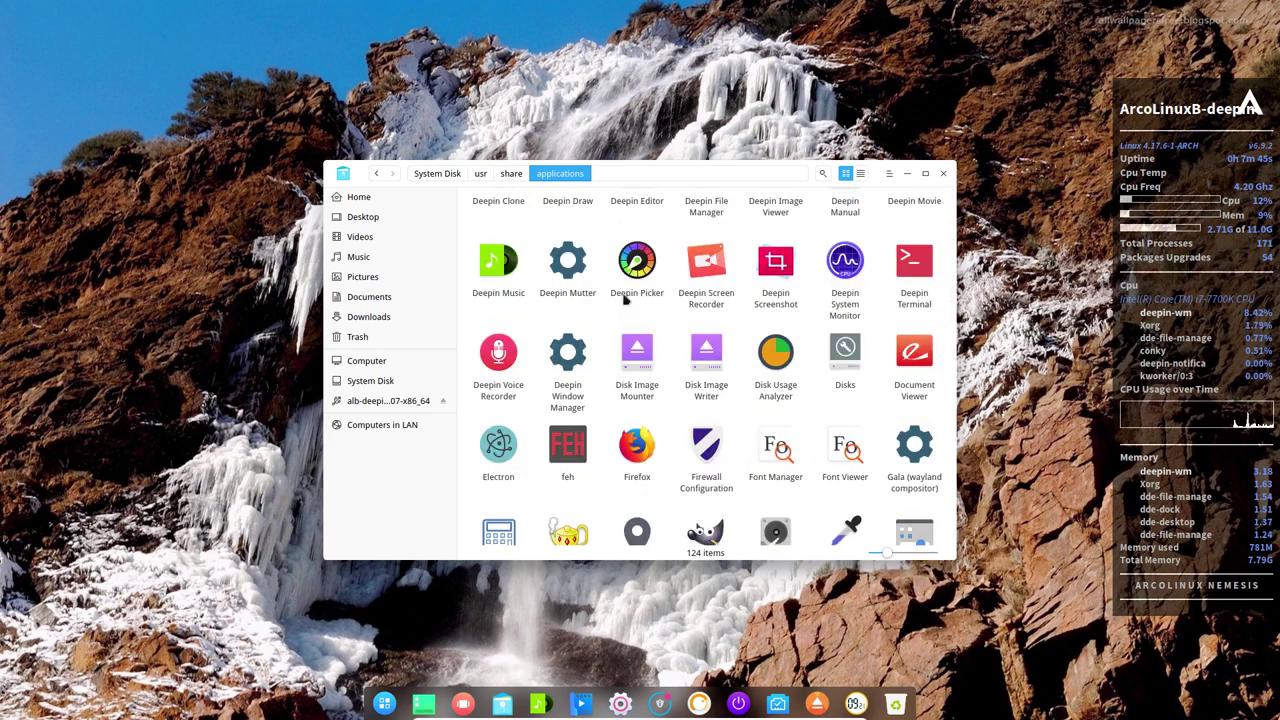
pyautogui.scroll(-3, 625, 298)
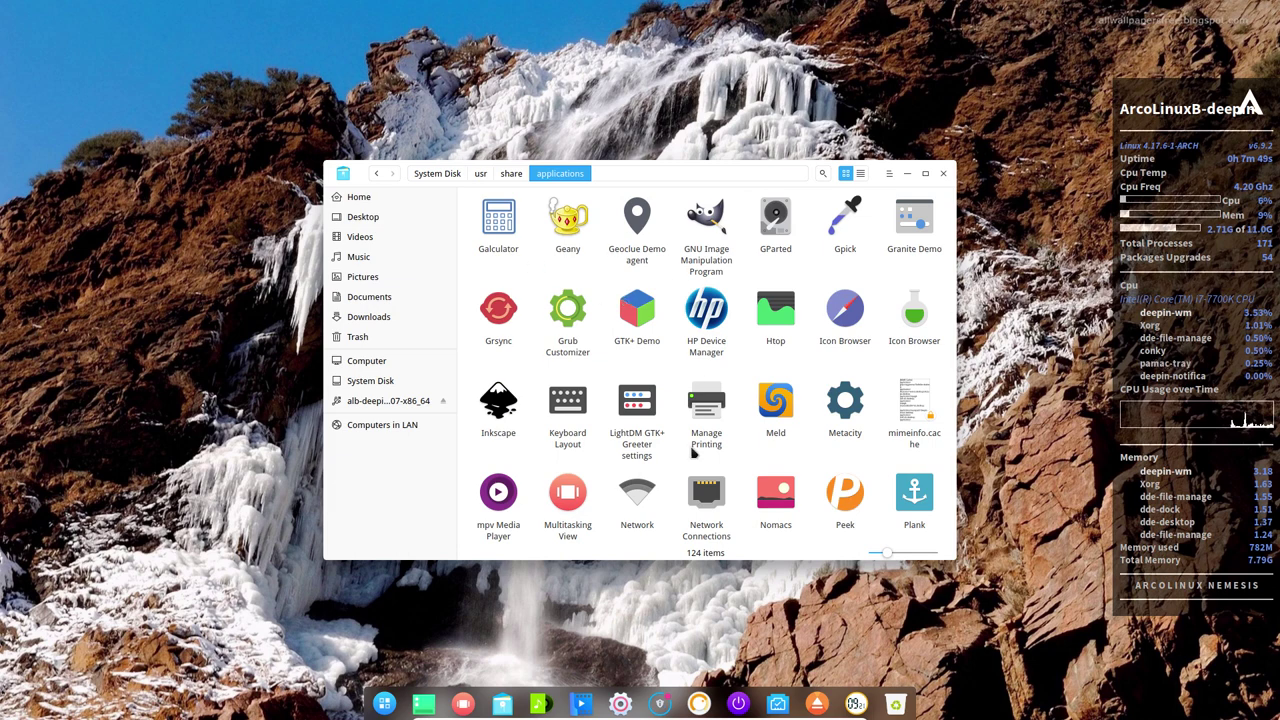
pyautogui.rightClick(182, 203)
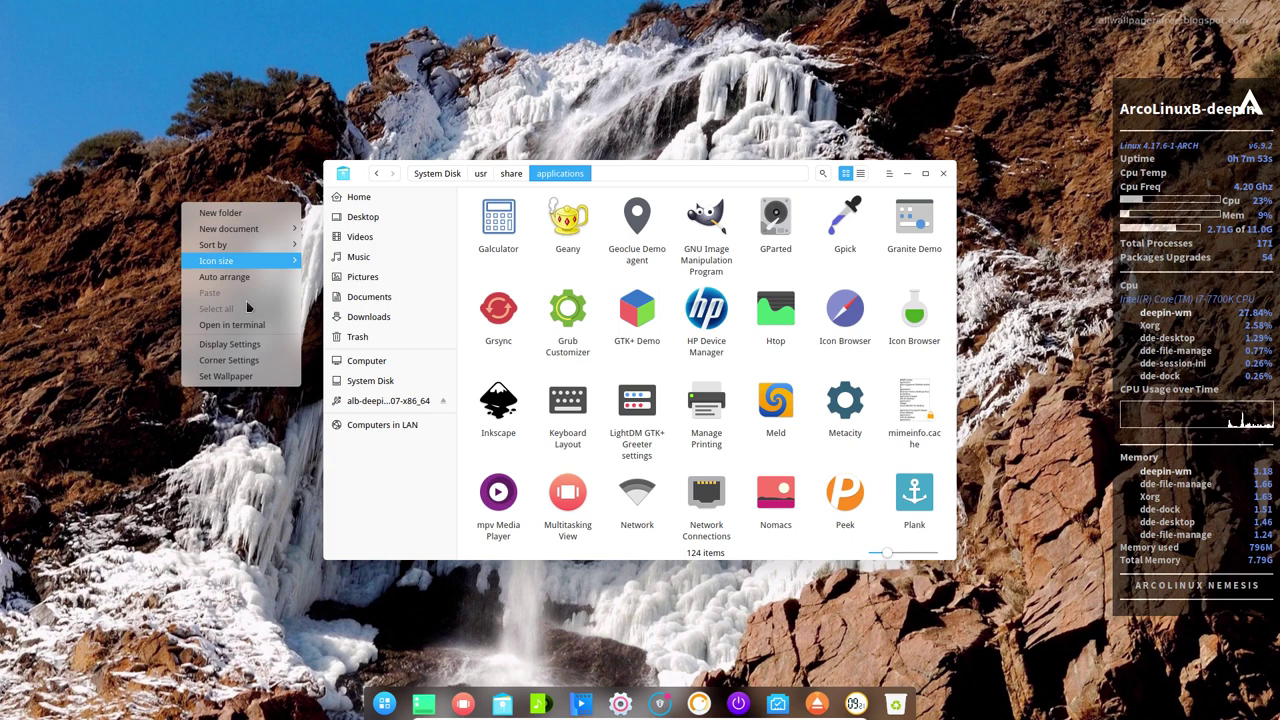
pyautogui.click(258, 538)
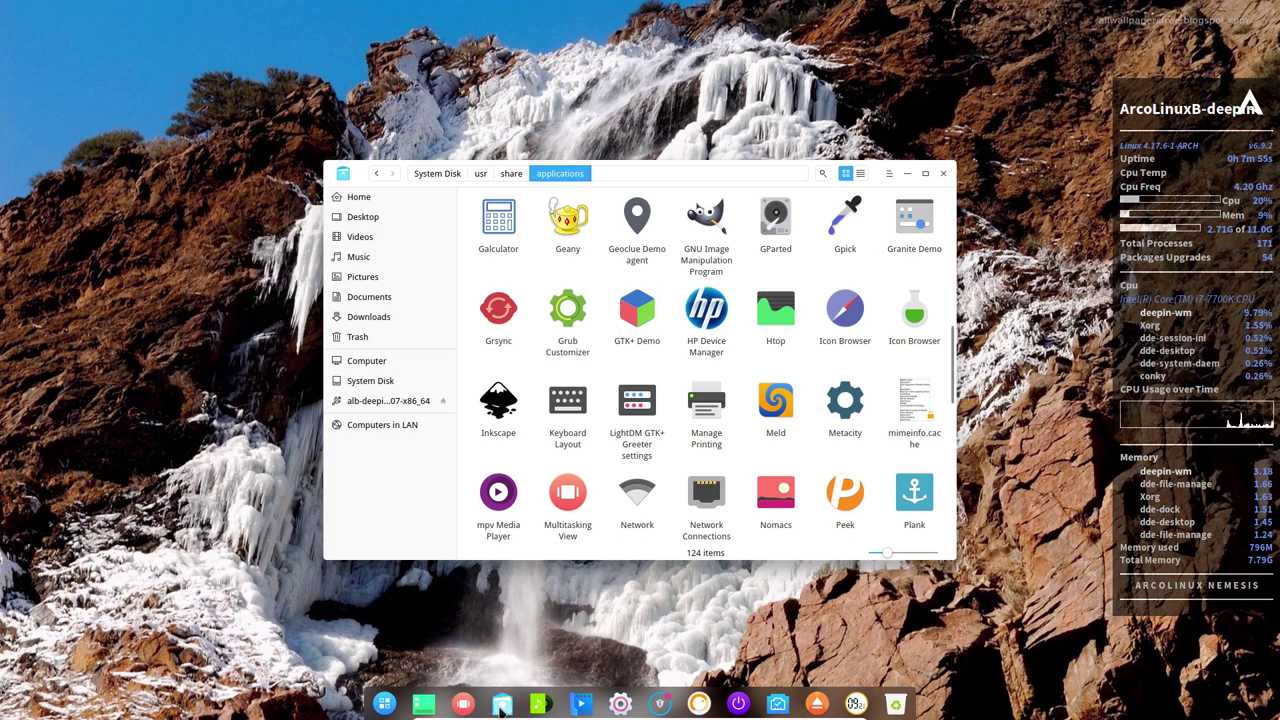
# Step: In a second file manager window, show hidden files in Home and open .config/autostart
pyautogui.rightClick(502, 708)
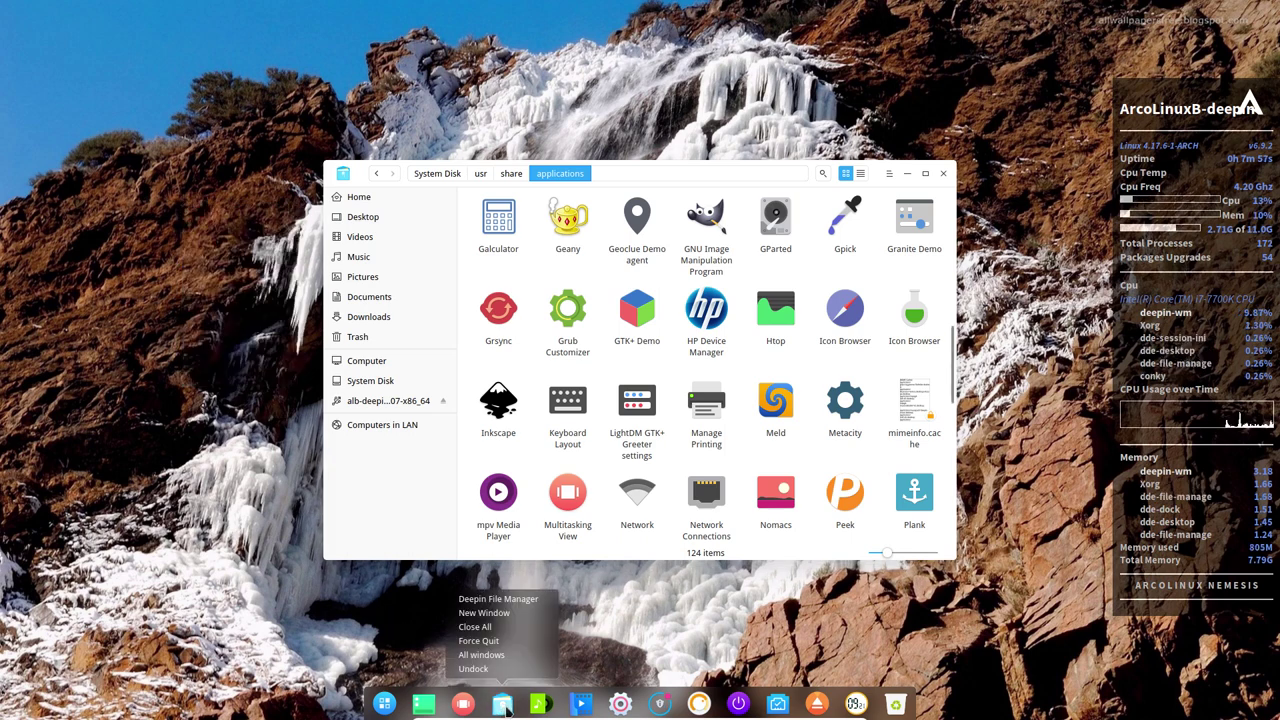
pyautogui.click(492, 614)
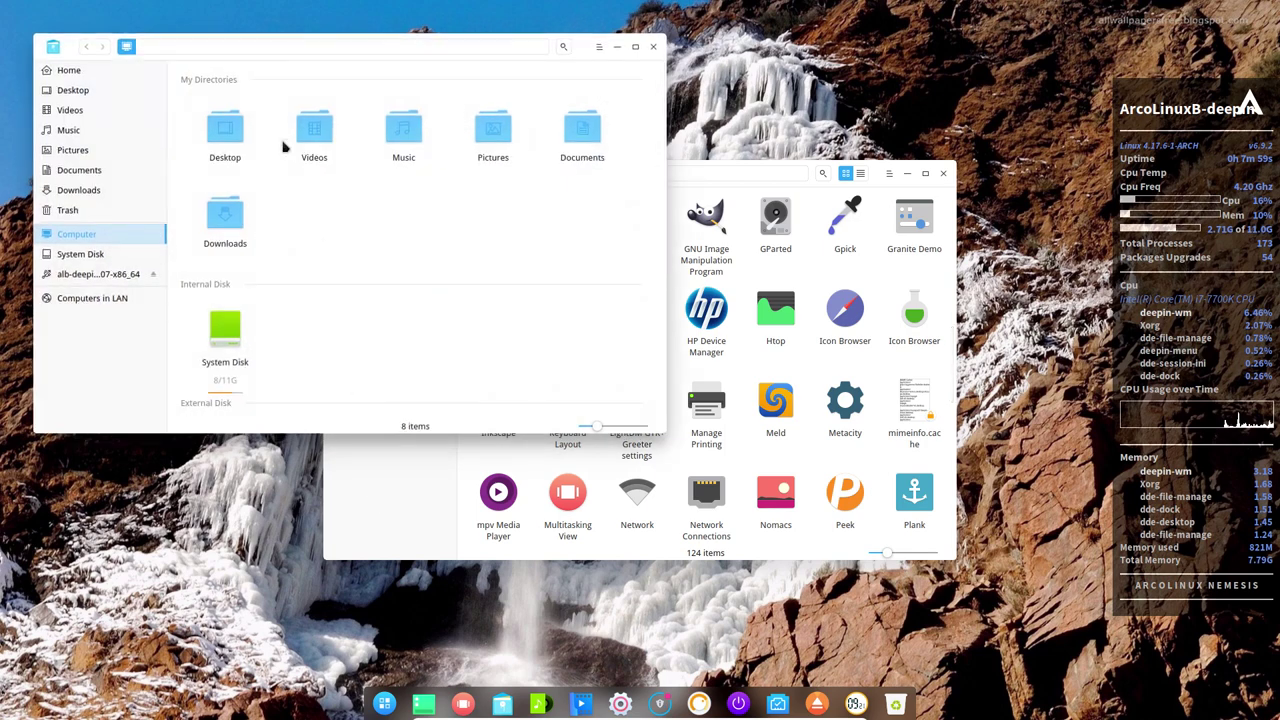
pyautogui.click(93, 91)
pyautogui.click(82, 72)
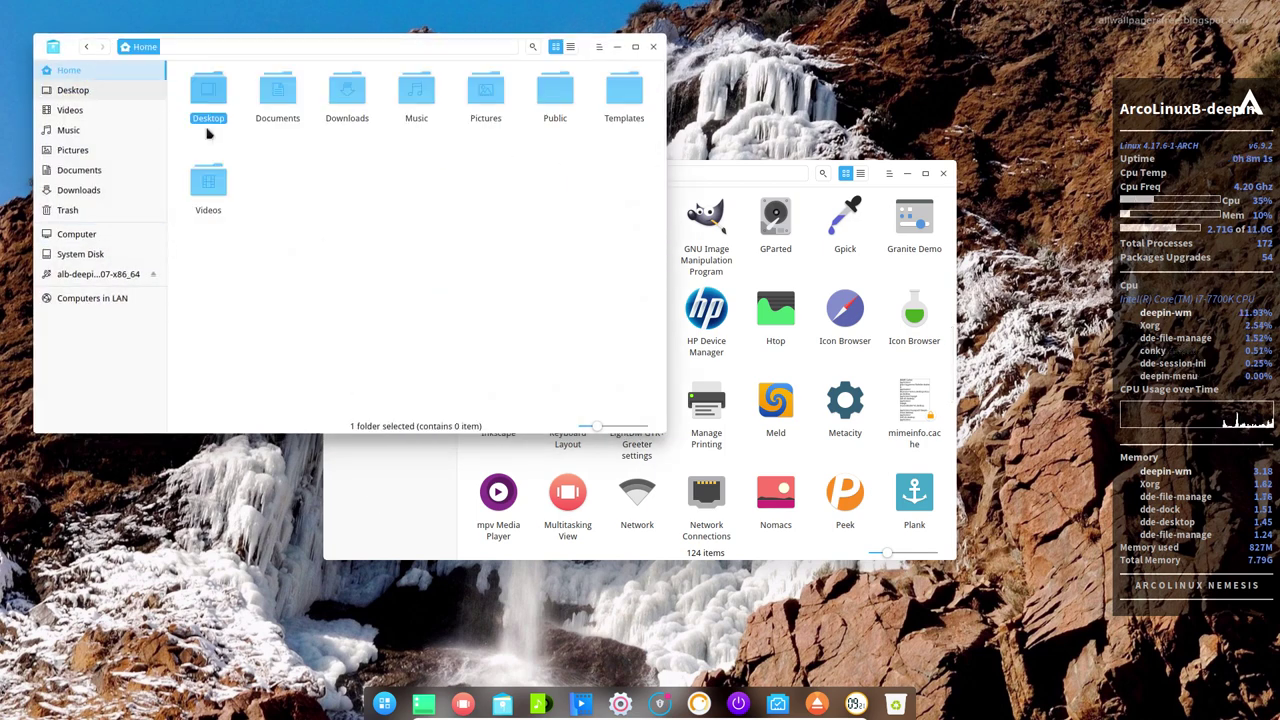
pyautogui.click(293, 172)
pyautogui.hotkey('ctrl', 'h')
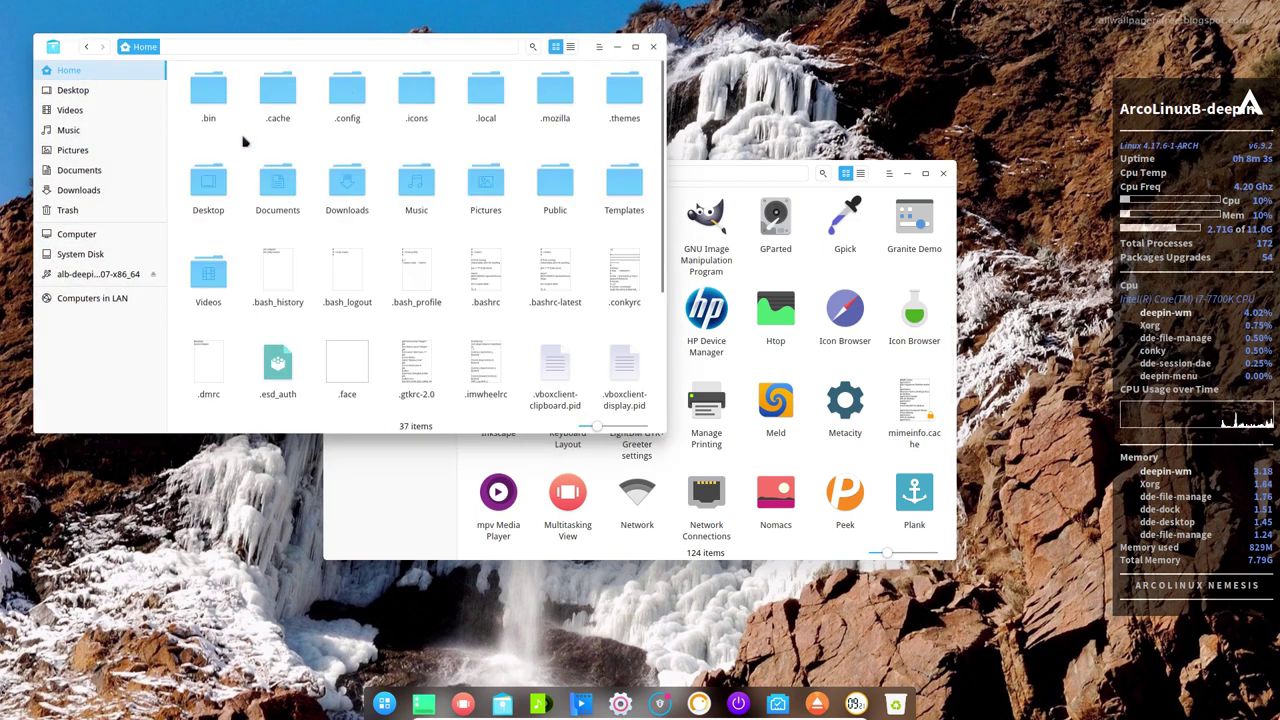
pyautogui.doubleClick(349, 92)
pyautogui.doubleClick(215, 98)
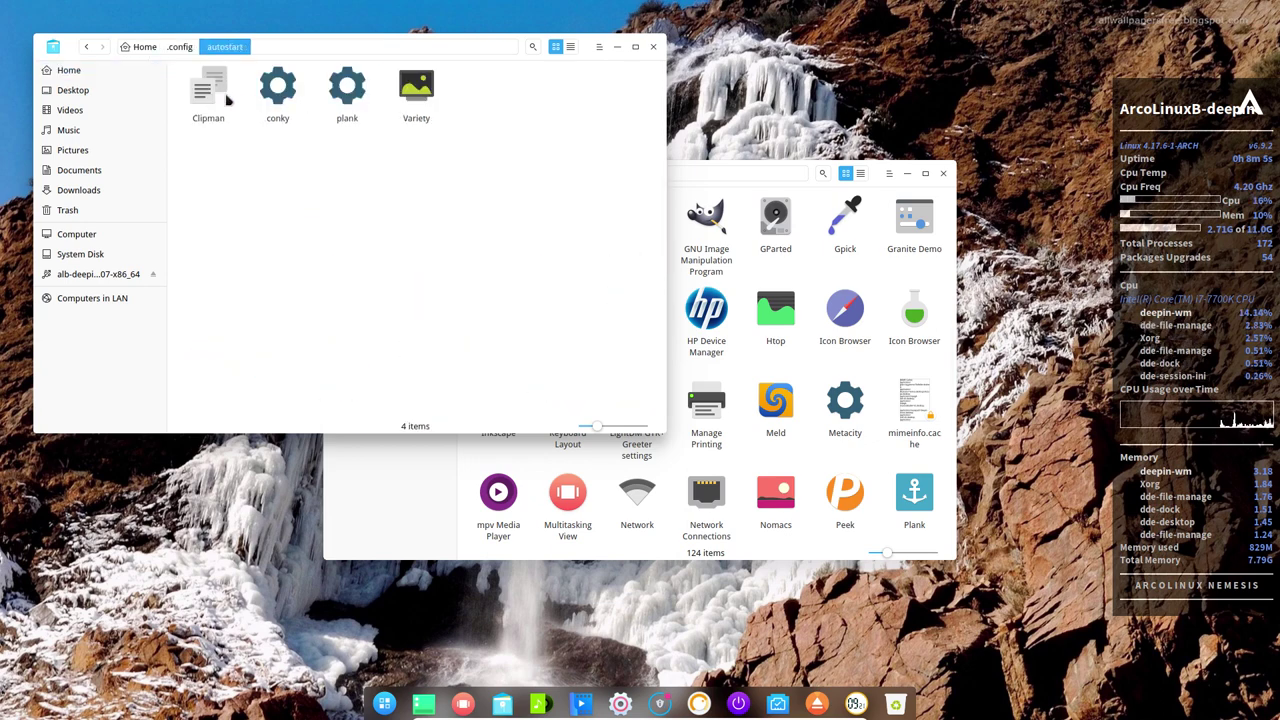
# Step: Copy the Nomacs launcher from the applications folder and paste it into autostart
pyautogui.click(757, 549)
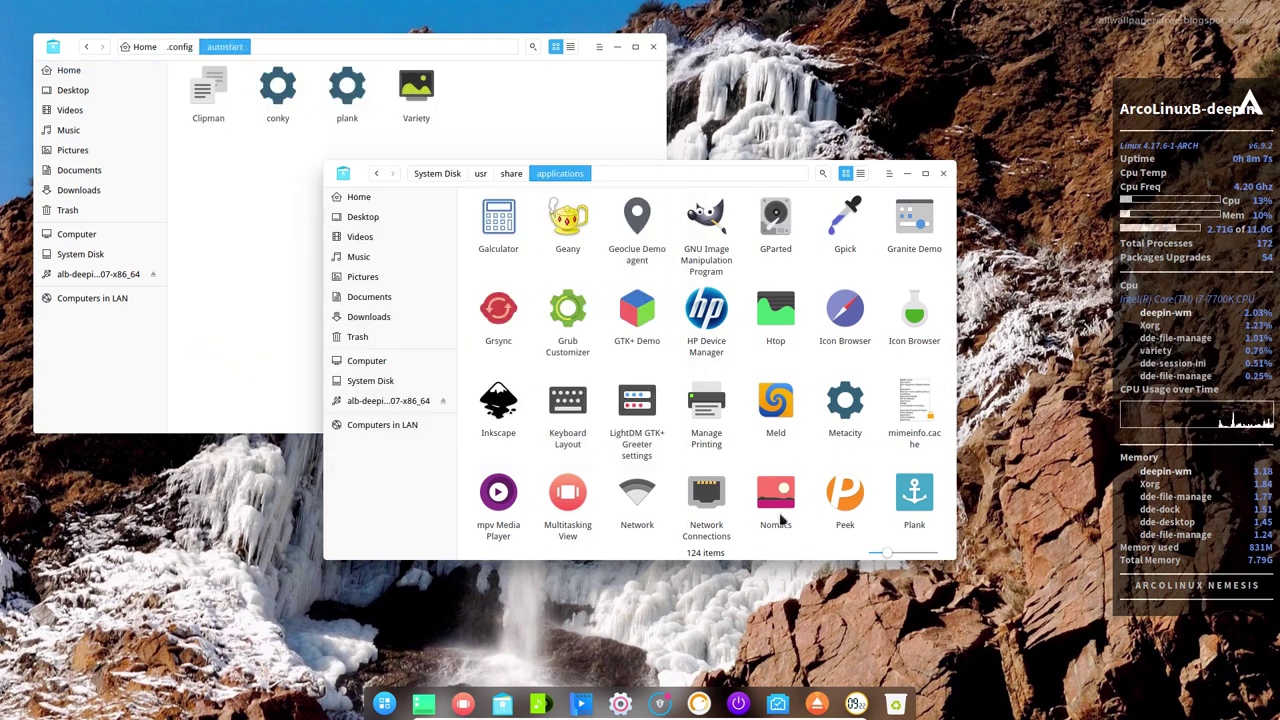
pyautogui.moveTo(781, 515); pyautogui.dragTo(270, 239)
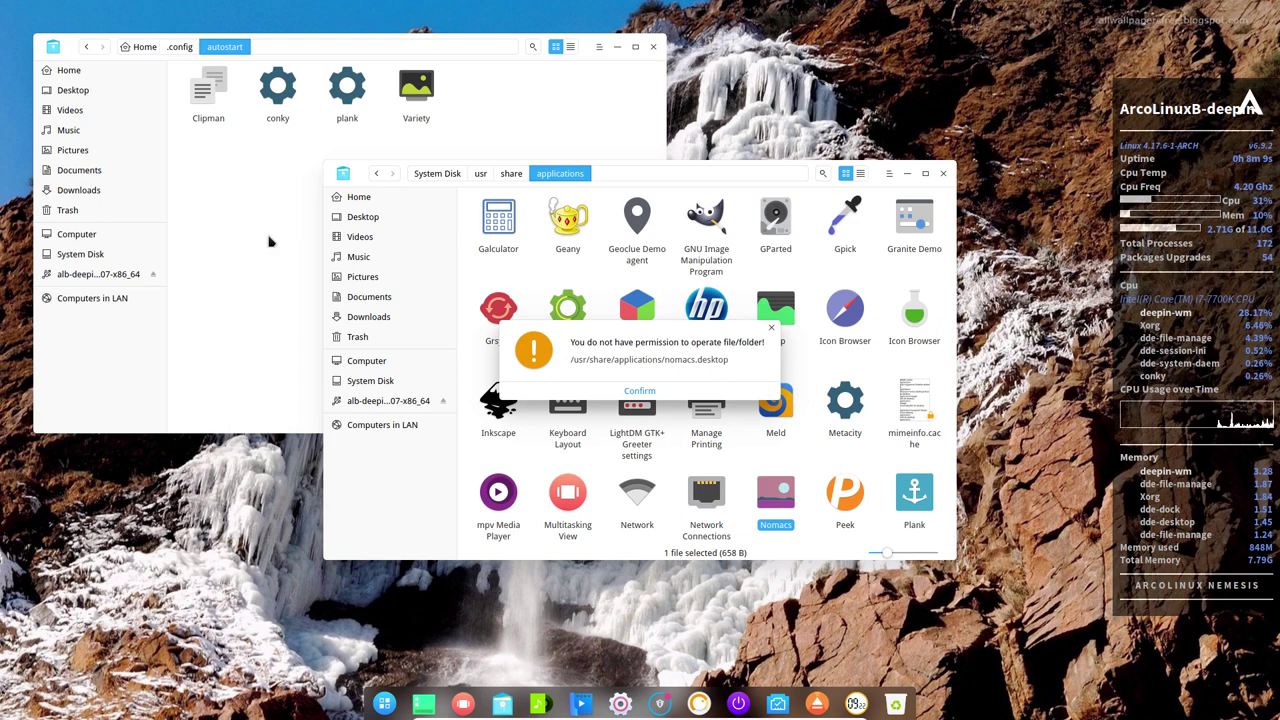
pyautogui.click(639, 394)
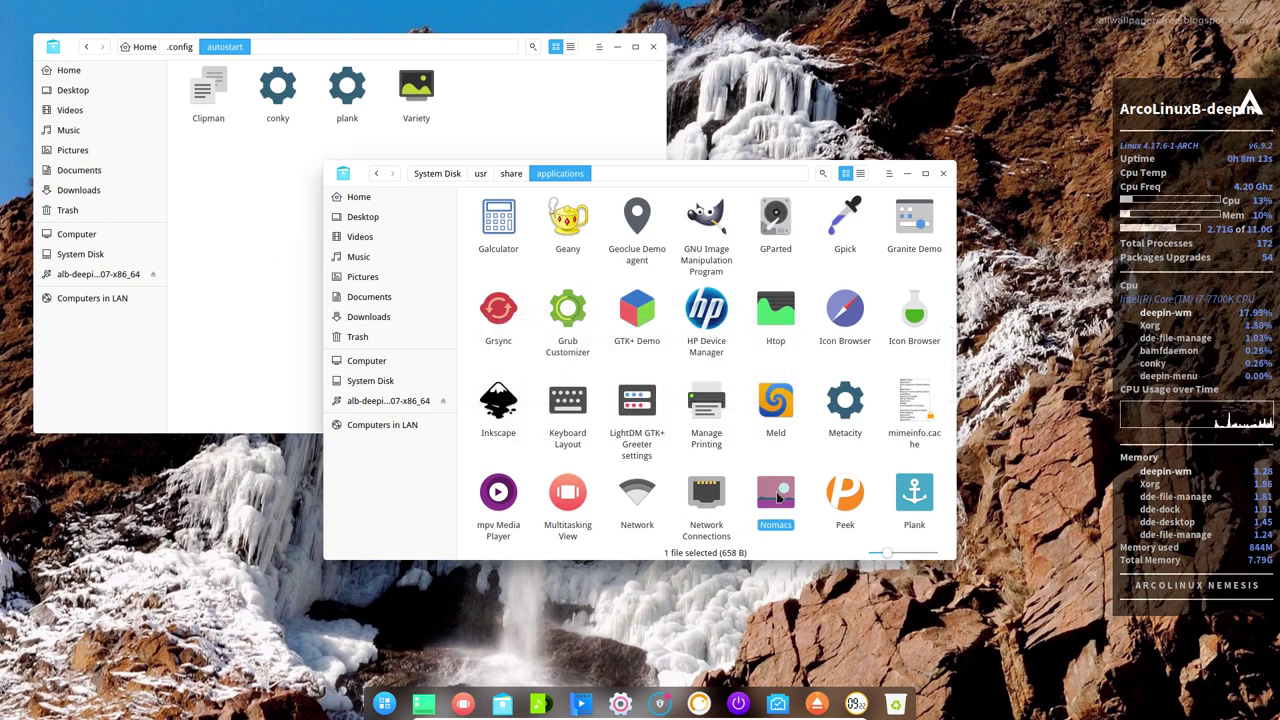
pyautogui.rightClick(780, 497)
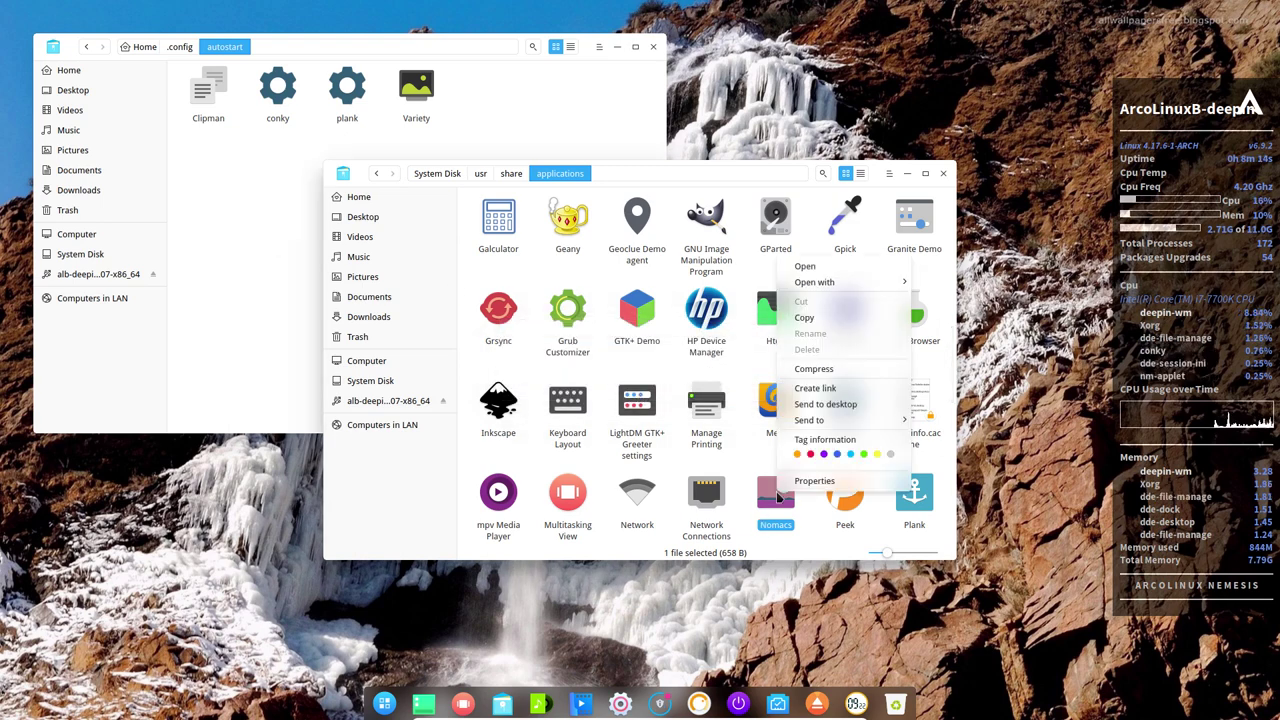
pyautogui.click(813, 319)
pyautogui.click(218, 219)
pyautogui.rightClick(251, 197)
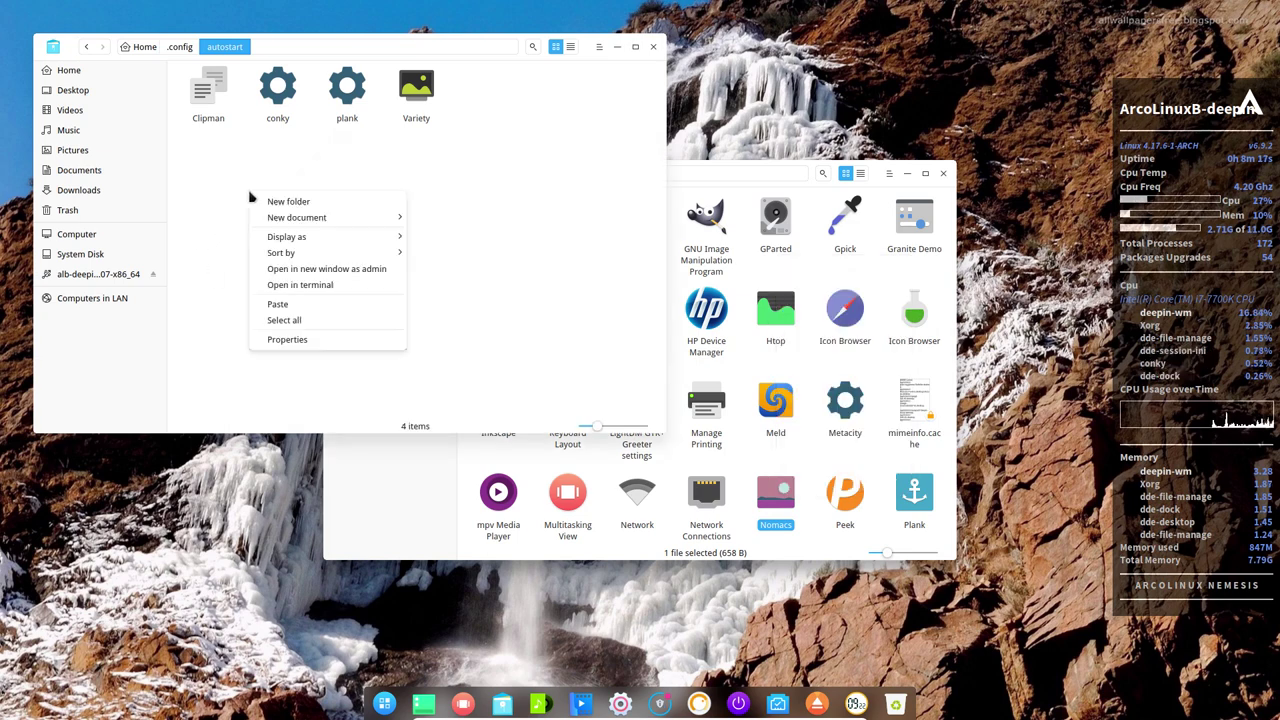
pyautogui.click(309, 305)
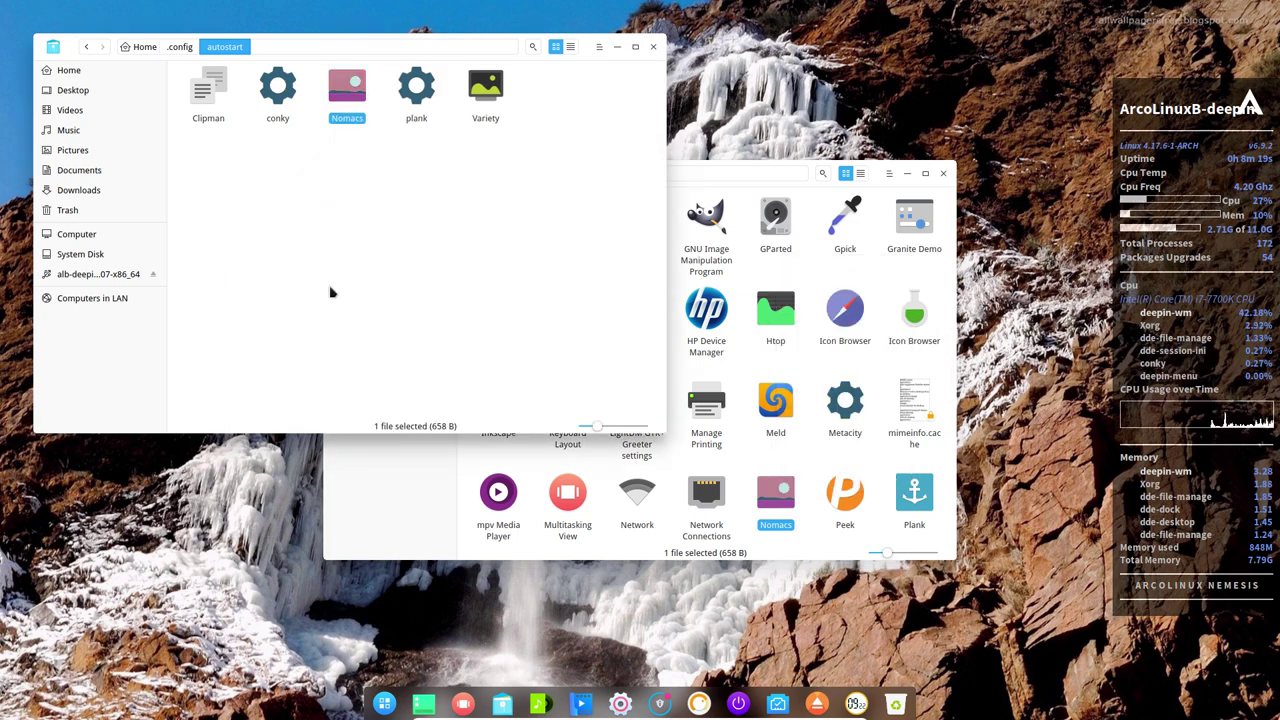
pyautogui.click(427, 231)
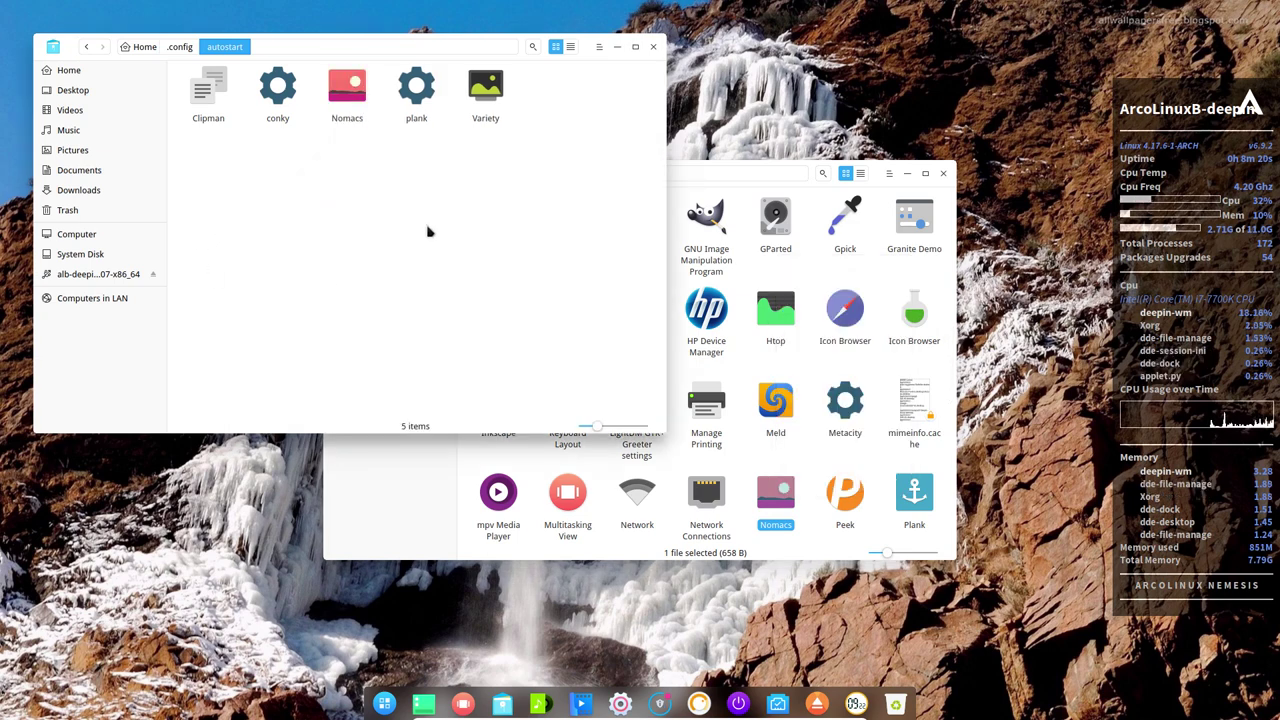
# Step: Open nomacs.desktop in Sublime Text 3 Dev, check its Exec line, then close Sublime and the autostart window
pyautogui.click(350, 100)
pyautogui.rightClick(350, 97)
pyautogui.moveTo(420, 118)
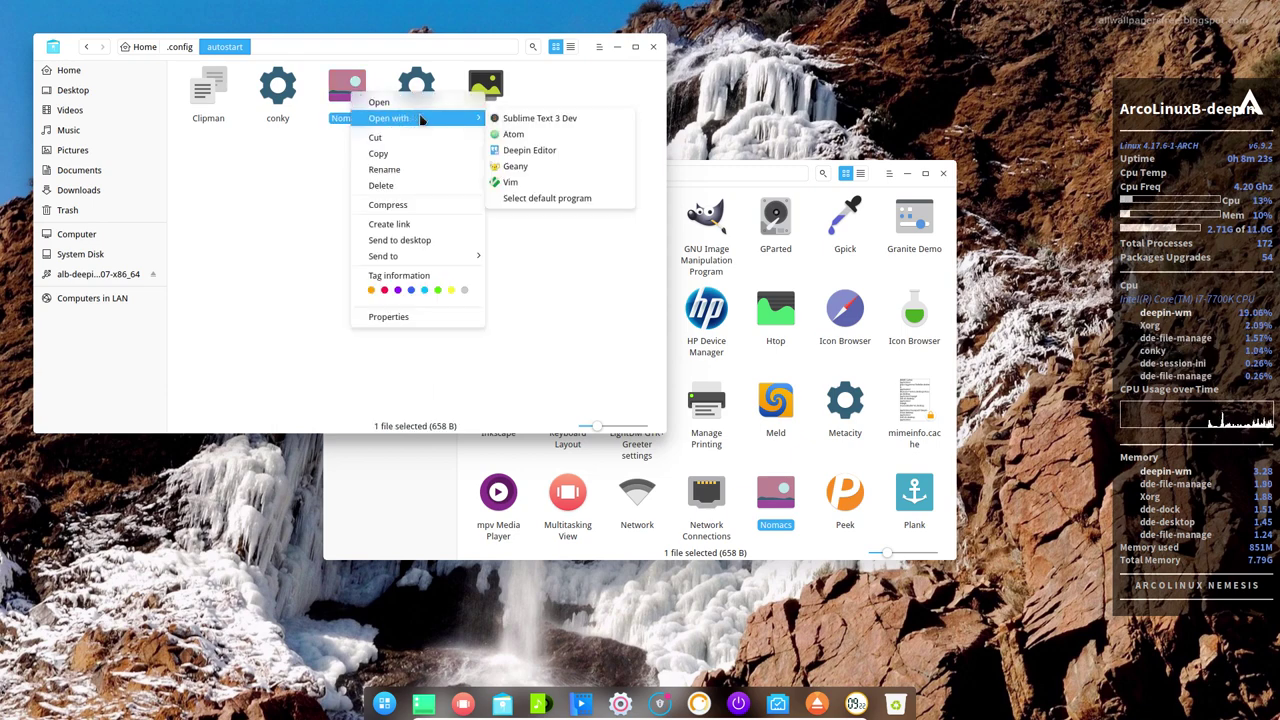
pyautogui.click(535, 120)
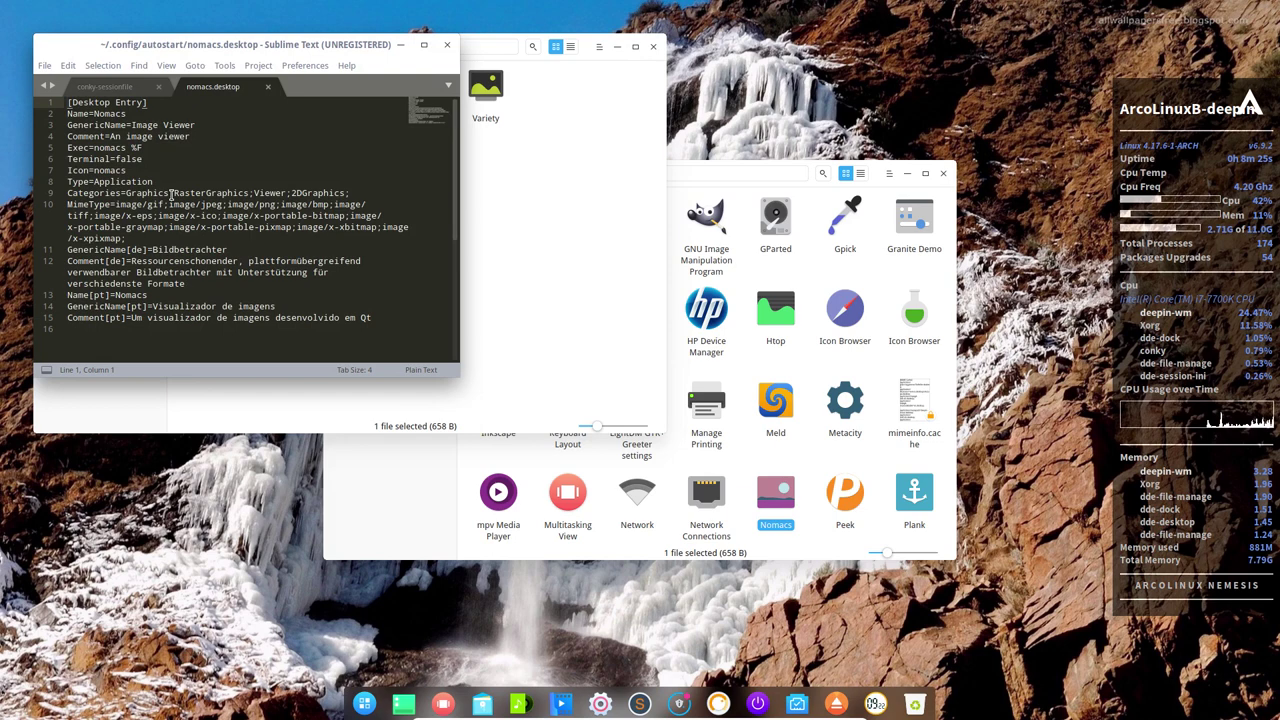
pyautogui.doubleClick(86, 147)
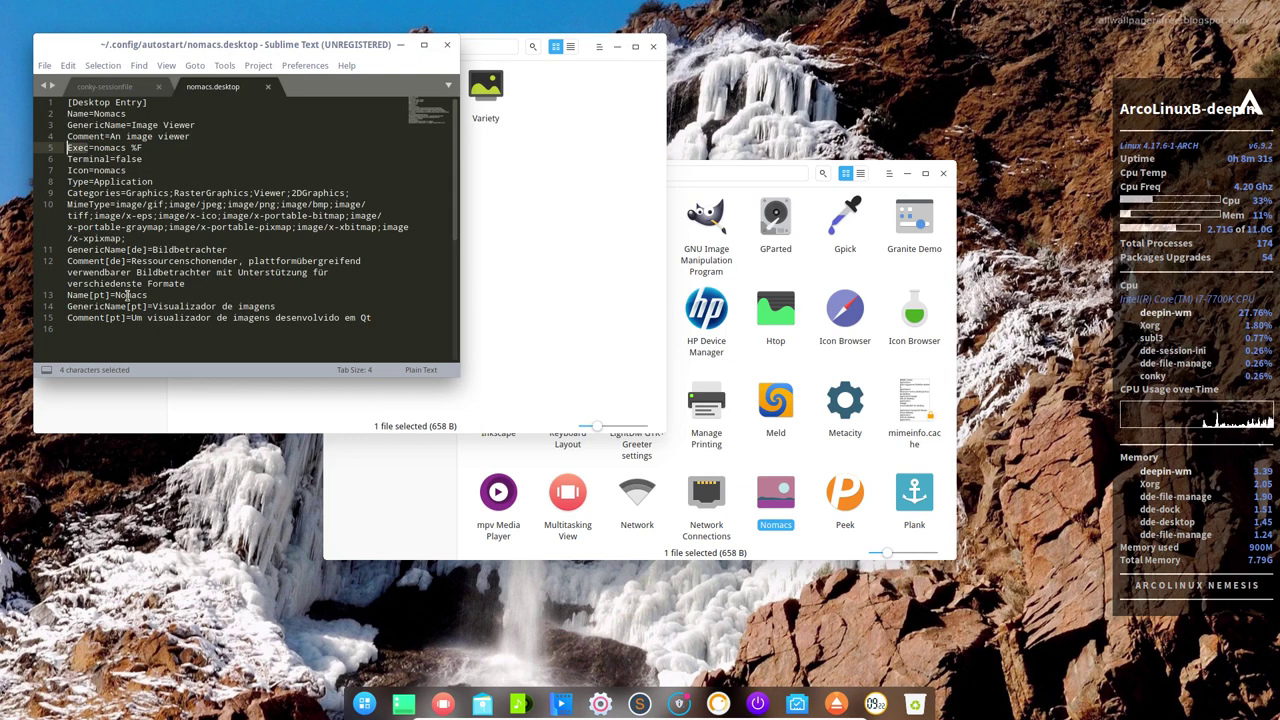
pyautogui.click(447, 44)
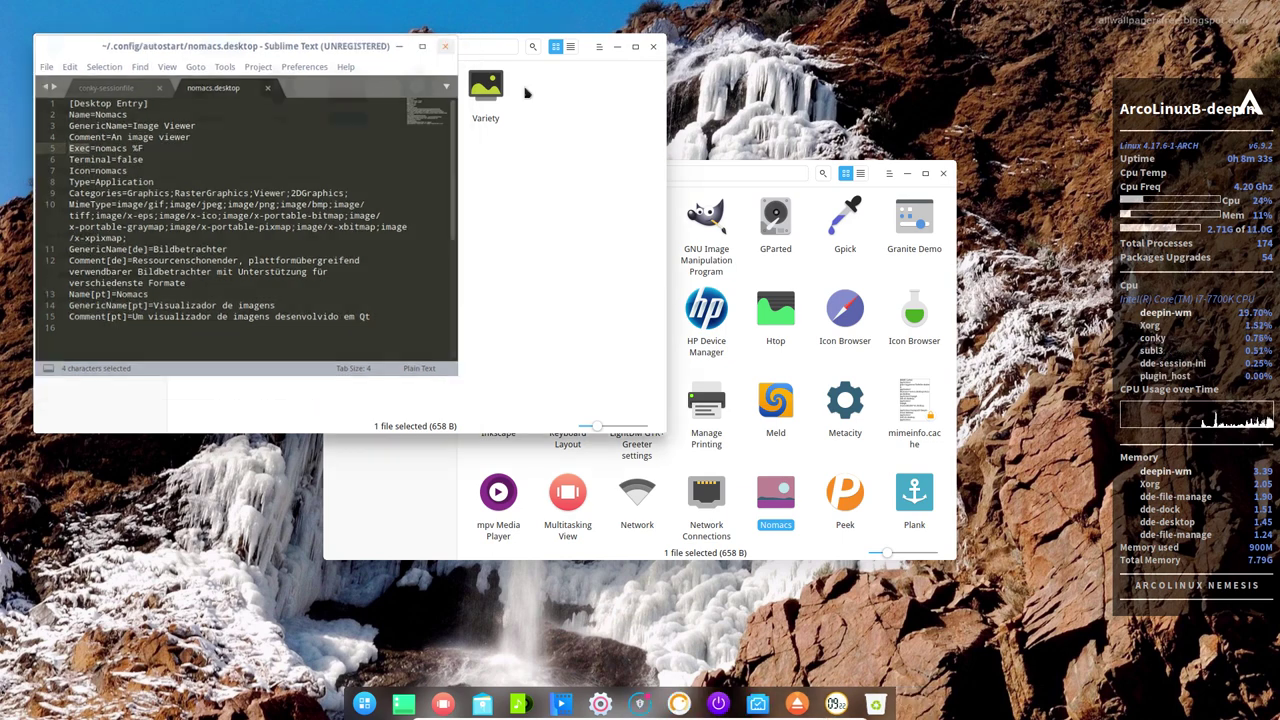
pyautogui.click(652, 47)
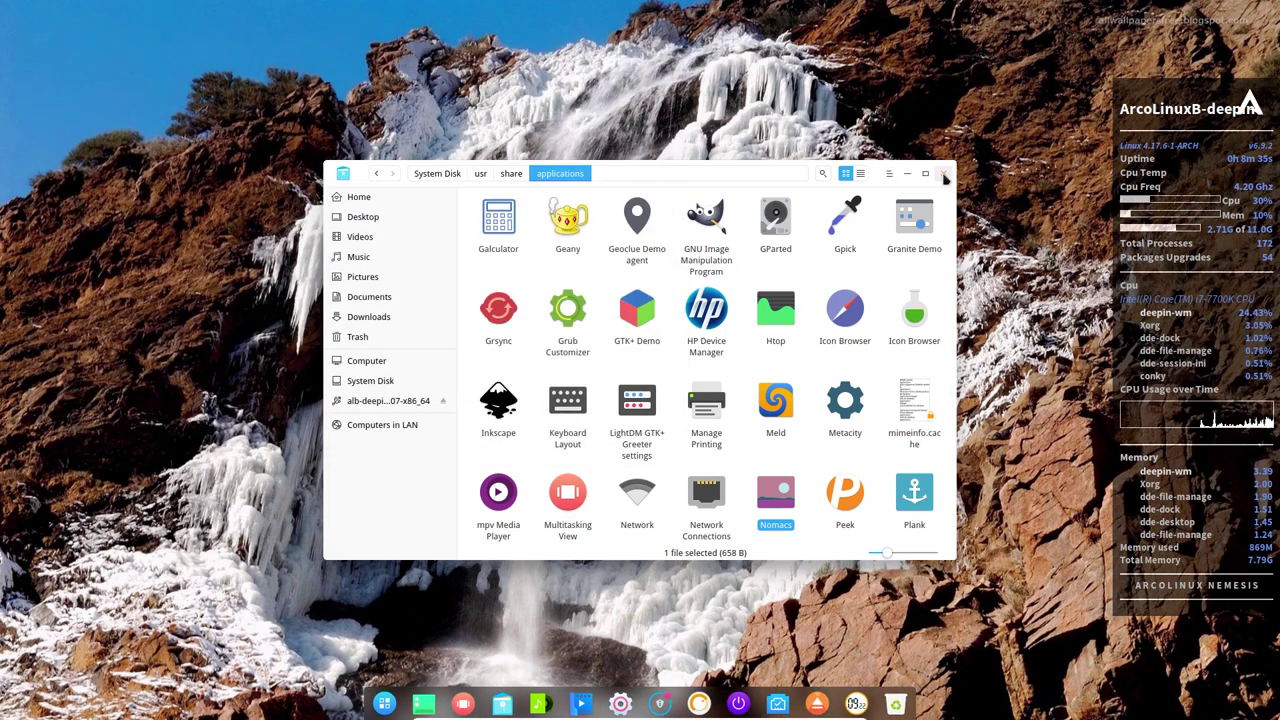
# Step: Close the applications window, log back in with the account password, accept nomacs's English prompt, and close nomacs
pyautogui.click(943, 173)
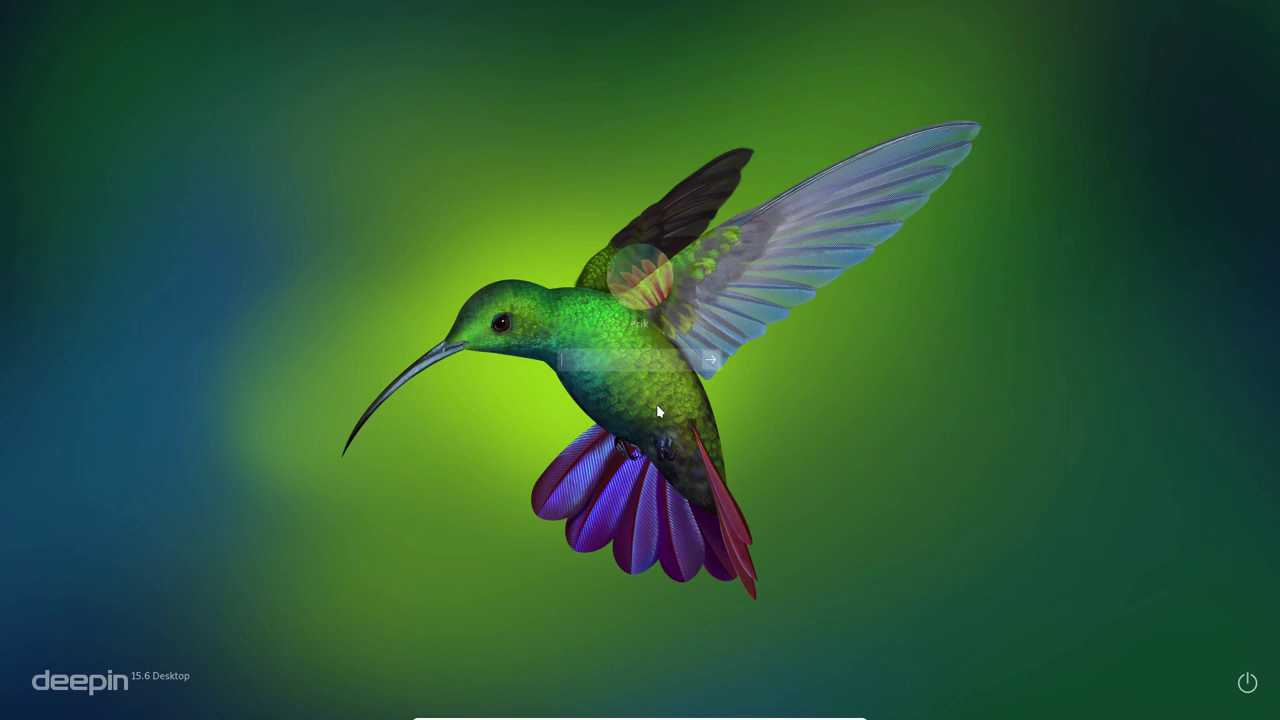
pyautogui.write('••')
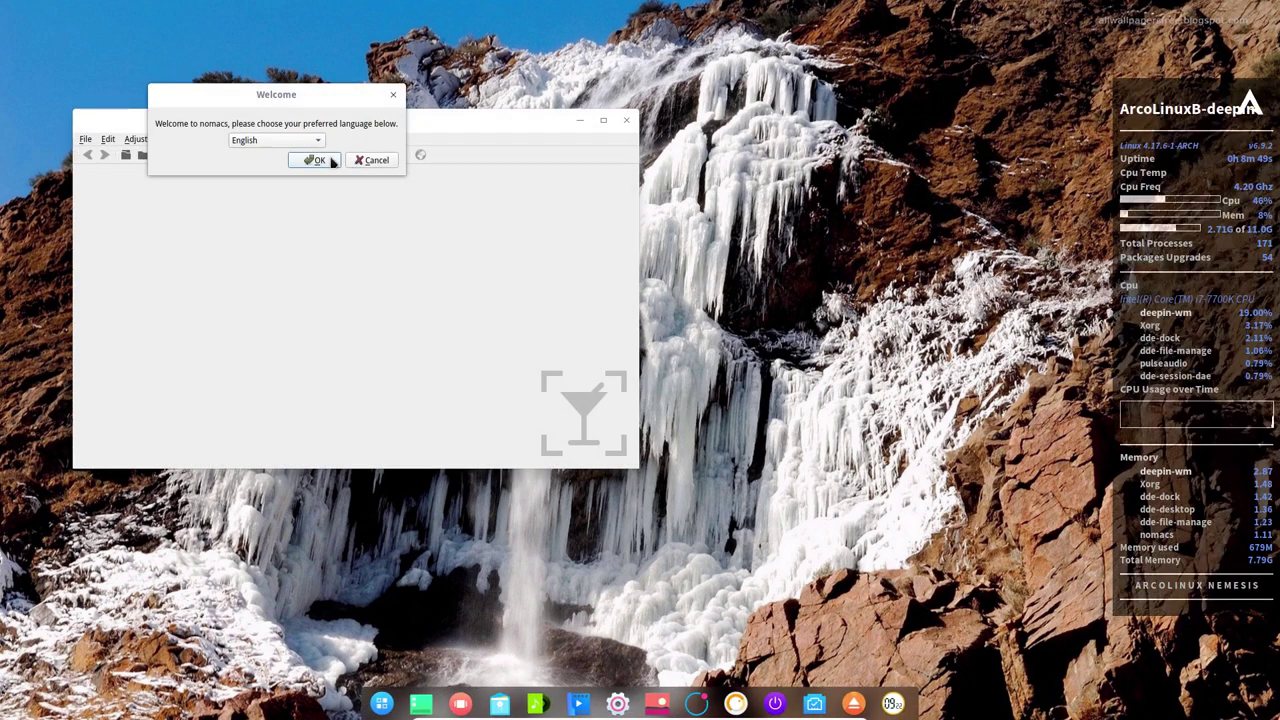
pyautogui.click(322, 161)
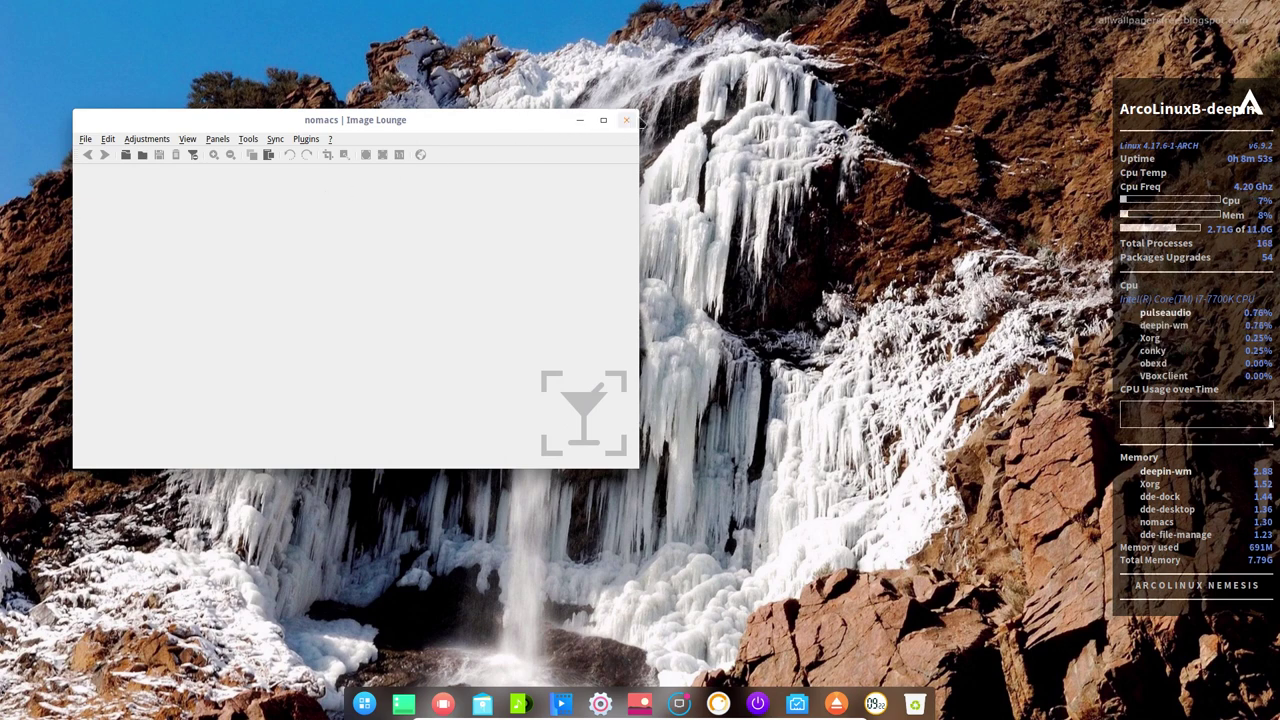
pyautogui.click(626, 120)
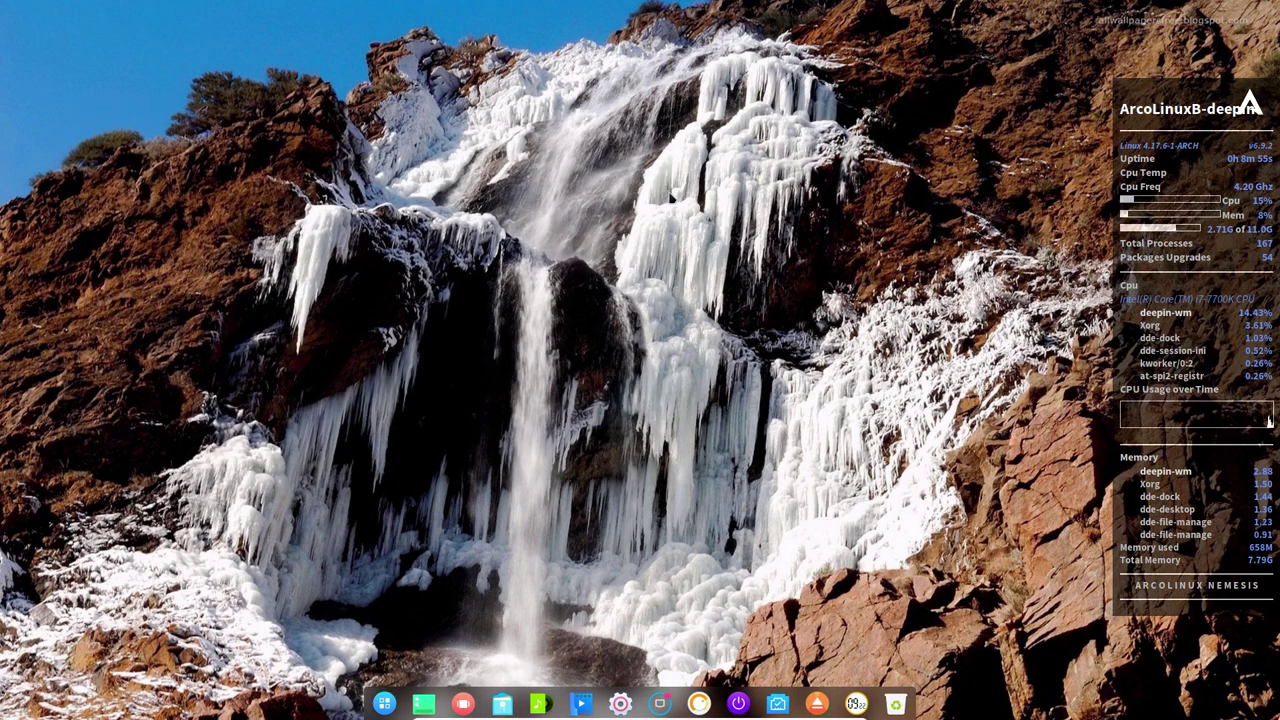